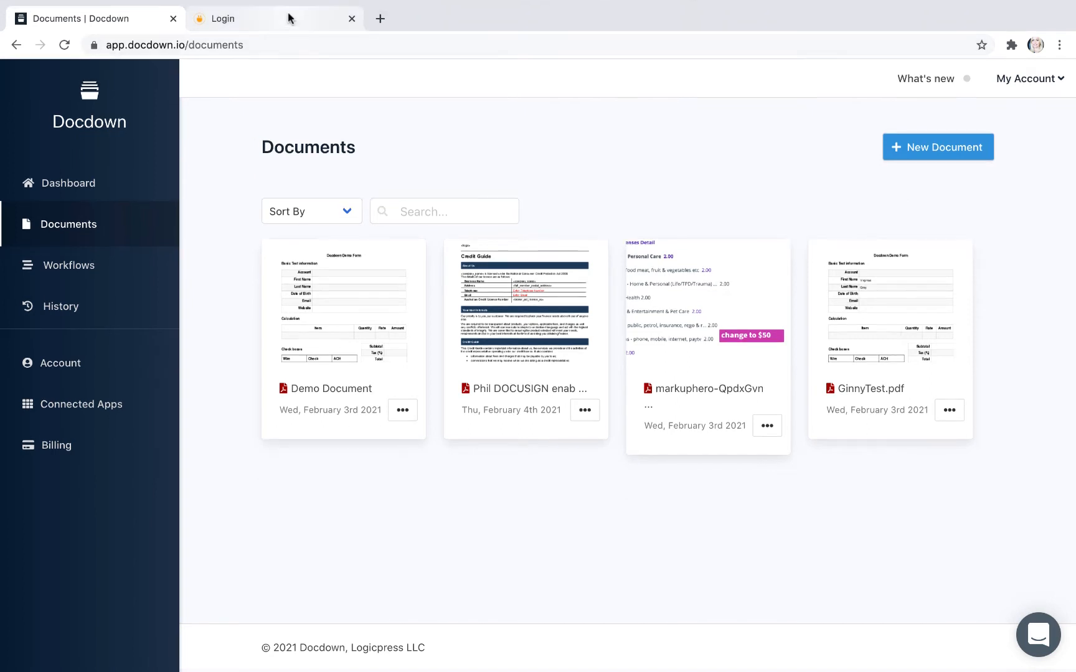
Step: Switch to Integrately, look over its app connection options, and open the list of existing automations
{"action": "left_click", "coordinate": [288, 18]}
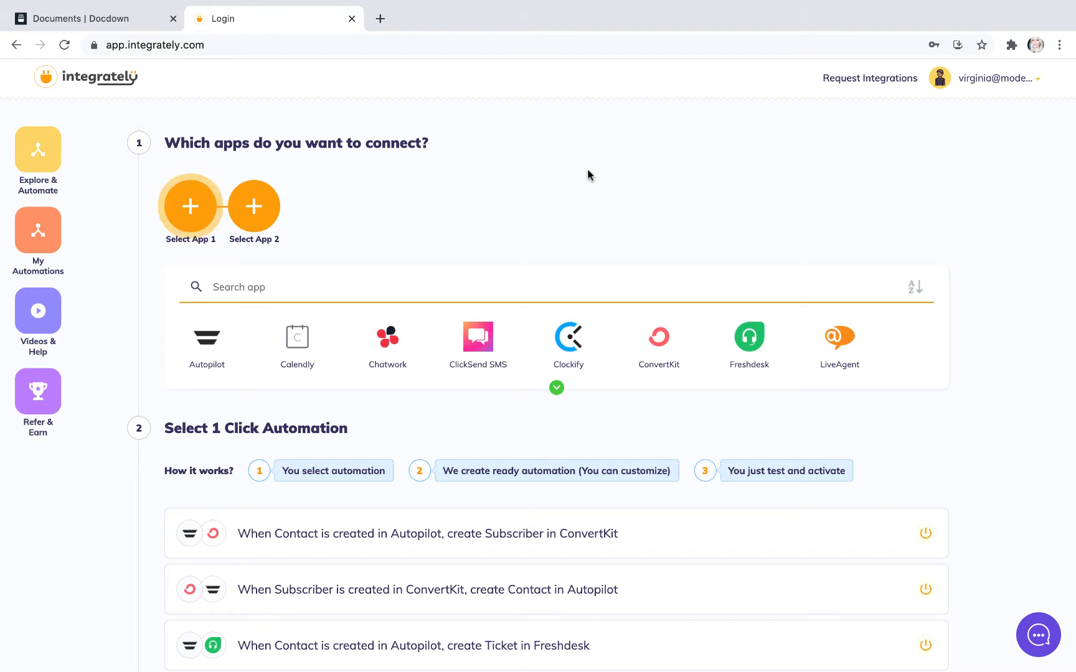
{"action": "scroll", "coordinate": [587, 176], "scroll_direction": "down", "scroll_amount": 6}
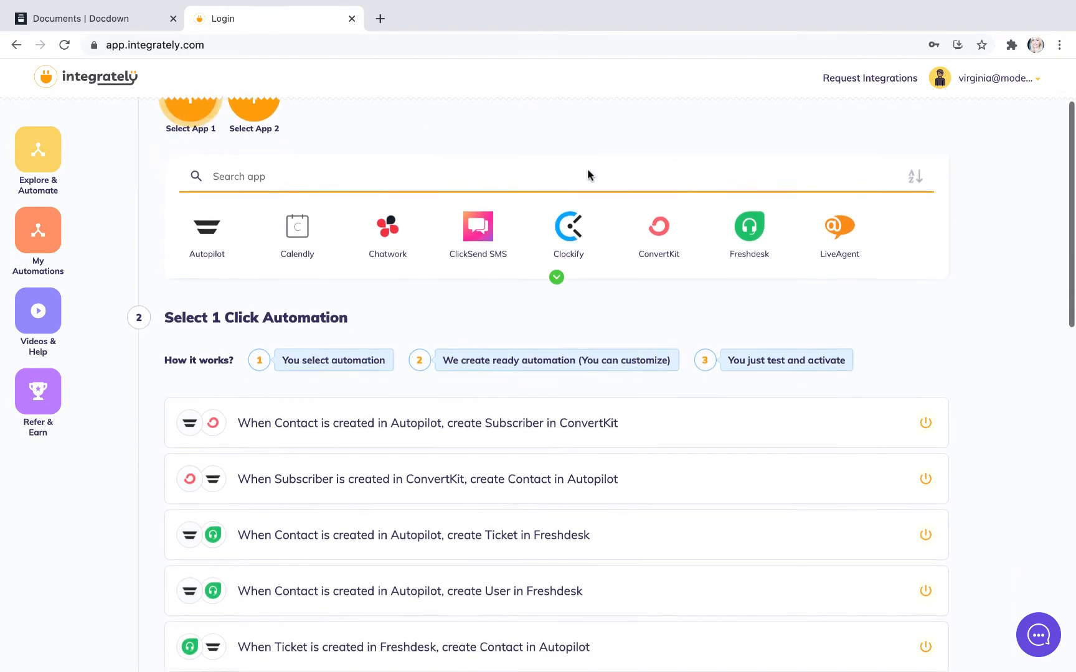
{"action": "scroll", "coordinate": [588, 169], "scroll_direction": "up", "scroll_amount": 6}
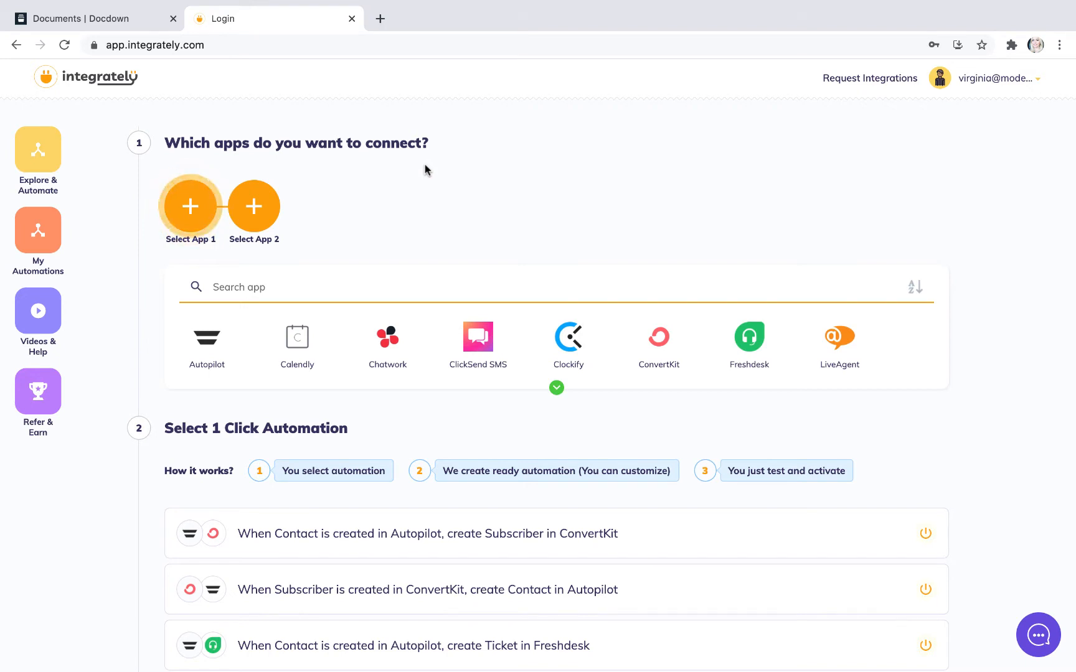
{"action": "left_click", "coordinate": [114, 18]}
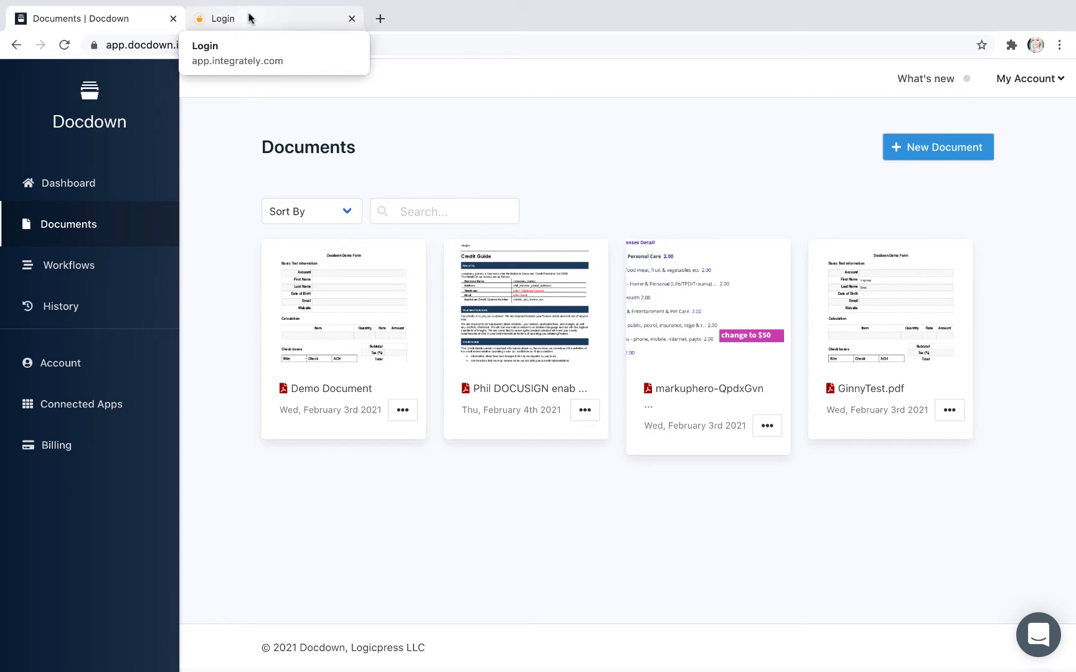
{"action": "left_click", "coordinate": [248, 18]}
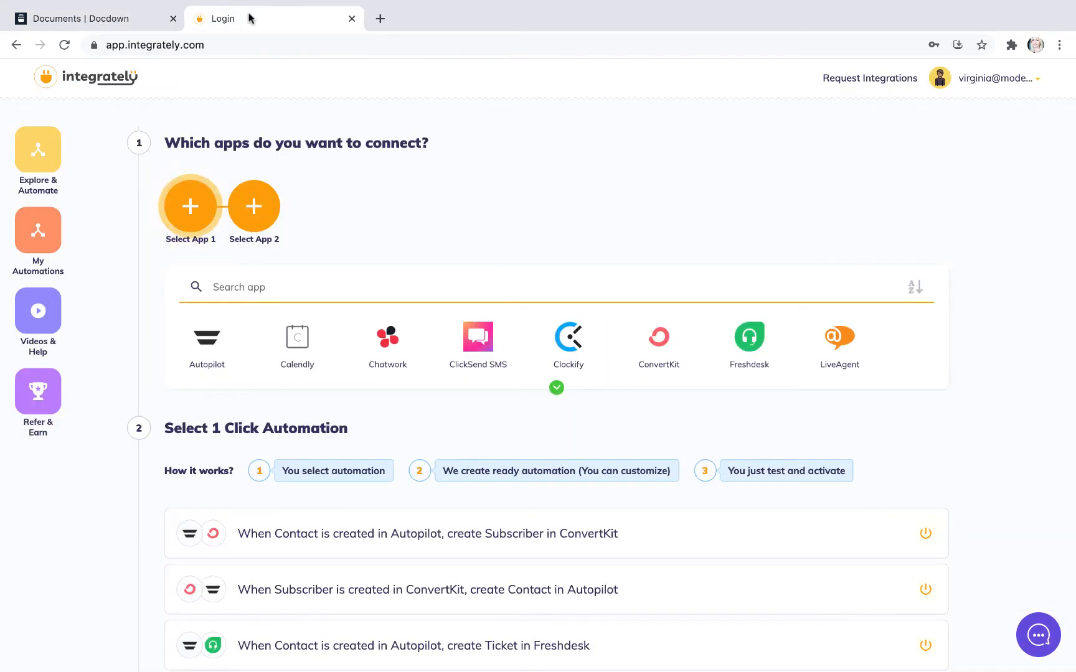
{"action": "left_click", "coordinate": [35, 233]}
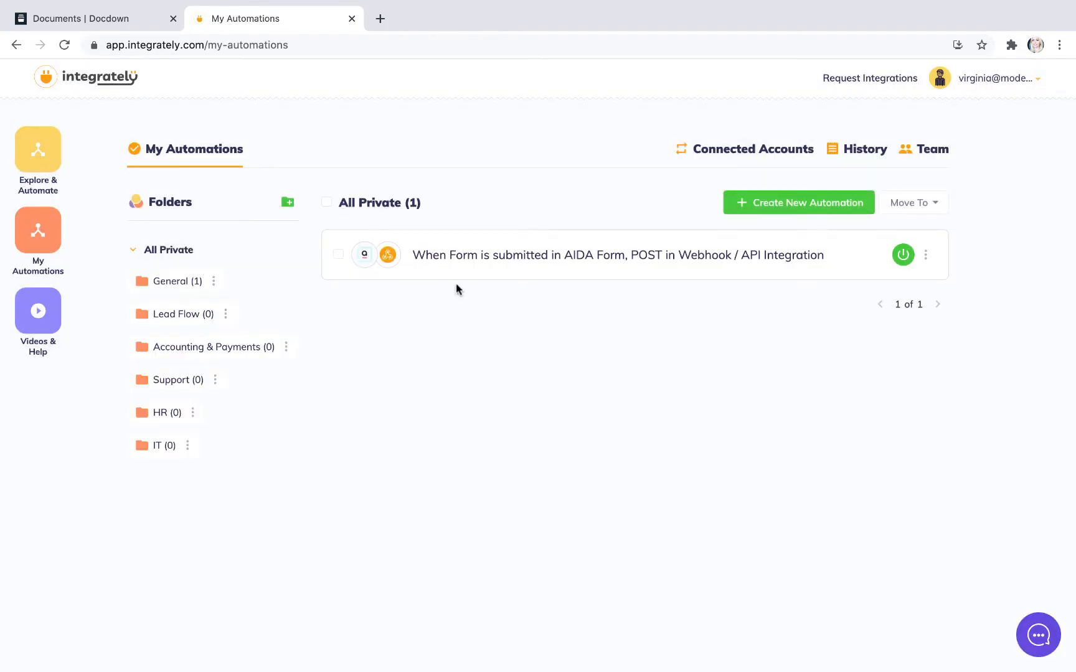
Step: Switch to Docdown, check the workflow list, and open the Credit Guide and Privacy Consent PDF in the document editor
{"action": "left_click", "coordinate": [71, 17]}
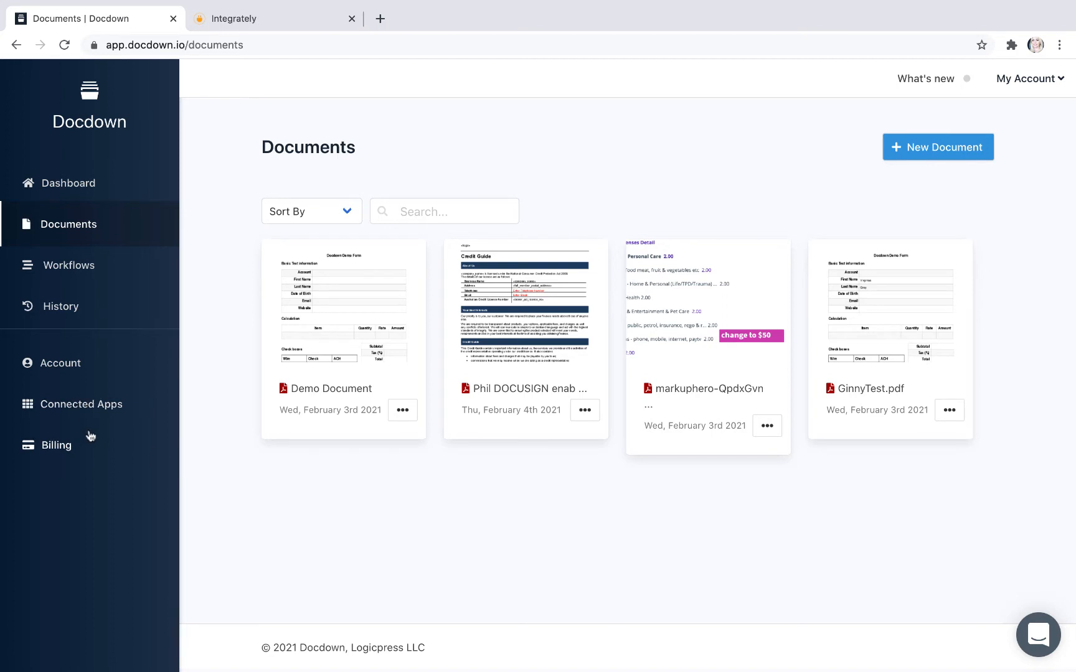
{"action": "left_click", "coordinate": [81, 267]}
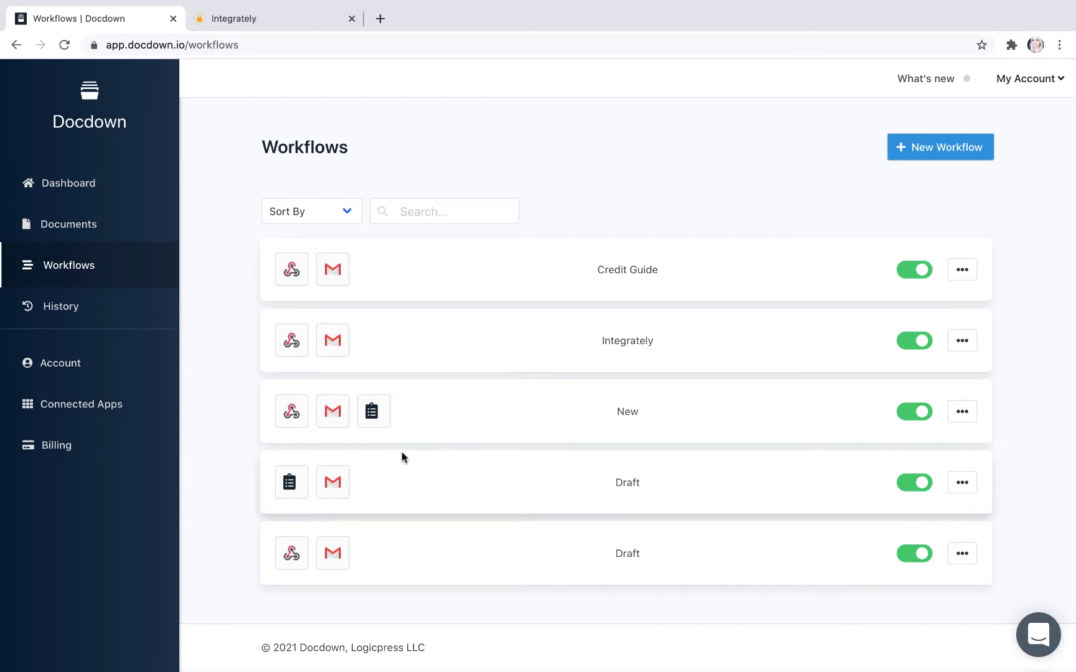
{"action": "left_click", "coordinate": [73, 227]}
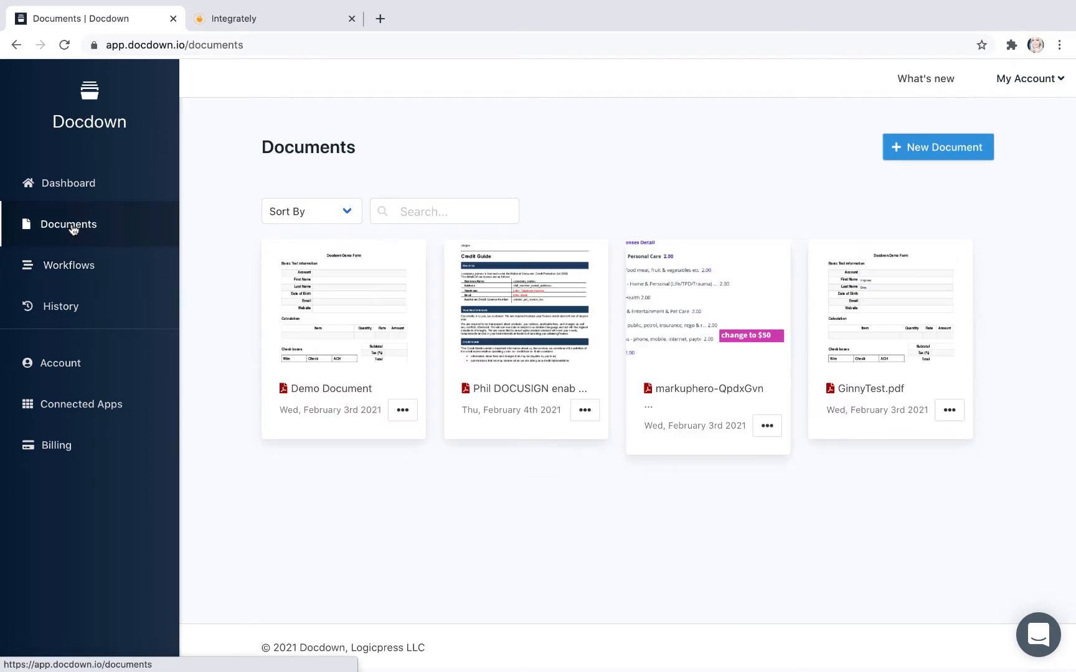
{"action": "double_click", "coordinate": [526, 303]}
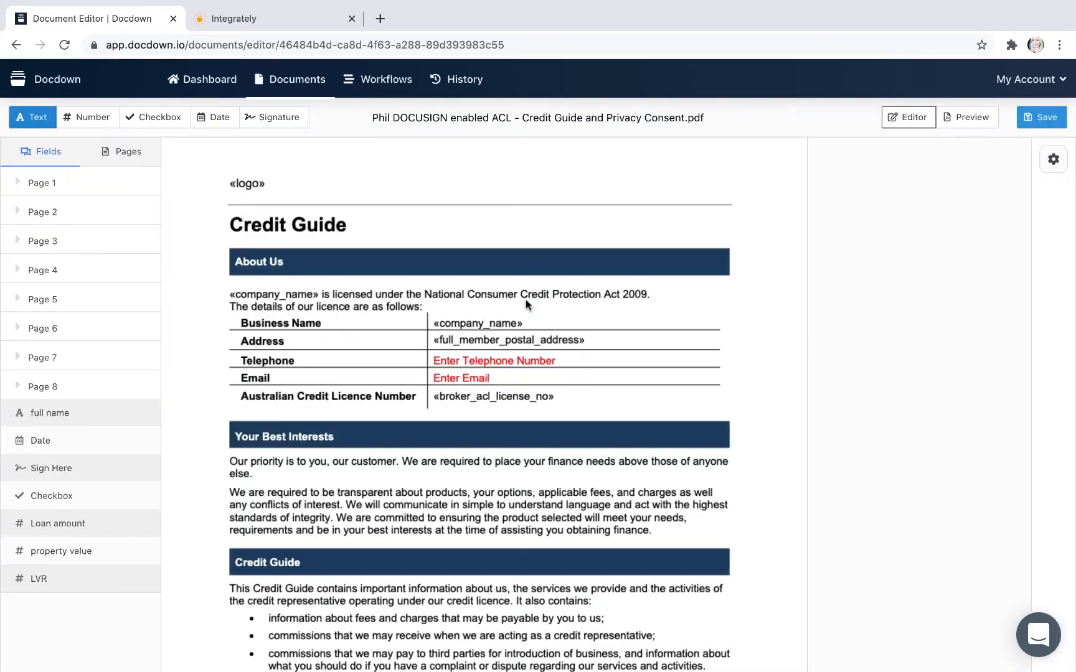
Step: Page through the Credit Guide and Privacy Consent document to its last page, page 8
{"action": "scroll", "coordinate": [525, 304], "scroll_direction": "down", "scroll_amount": 7}
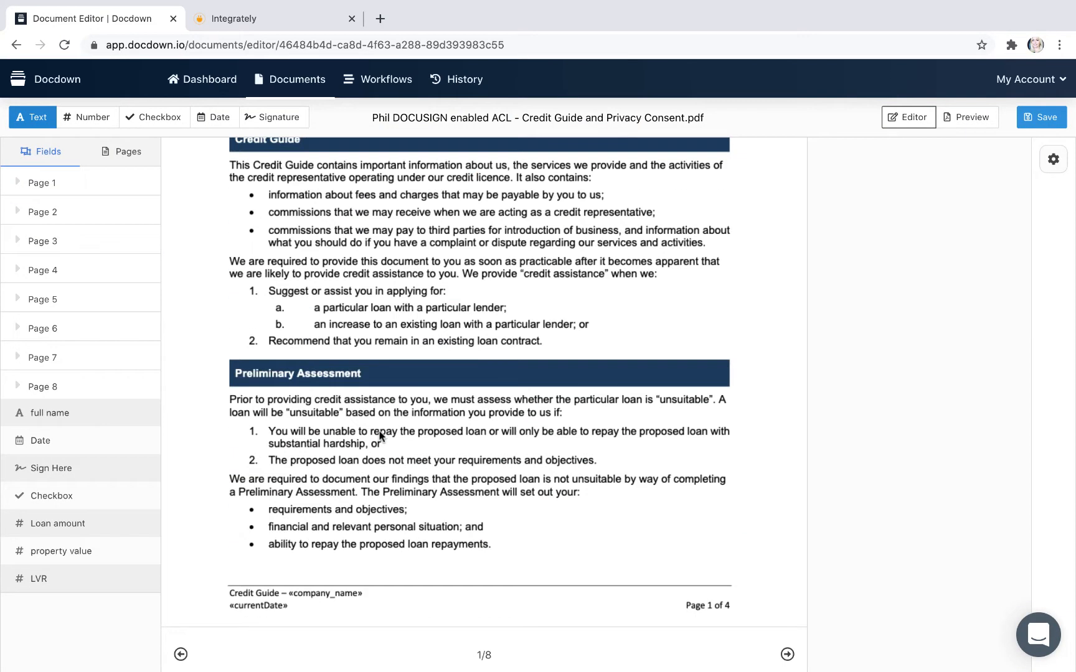
{"action": "left_click", "coordinate": [42, 388]}
{"action": "scroll", "coordinate": [365, 456], "scroll_direction": "down", "scroll_amount": 2}
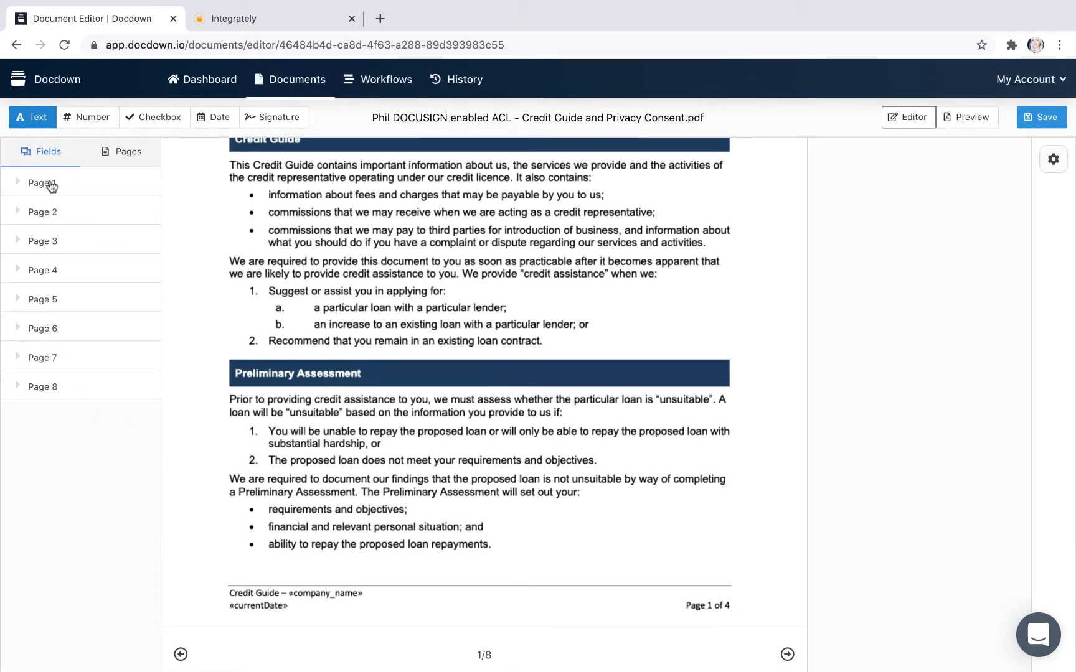
{"action": "left_click", "coordinate": [124, 153]}
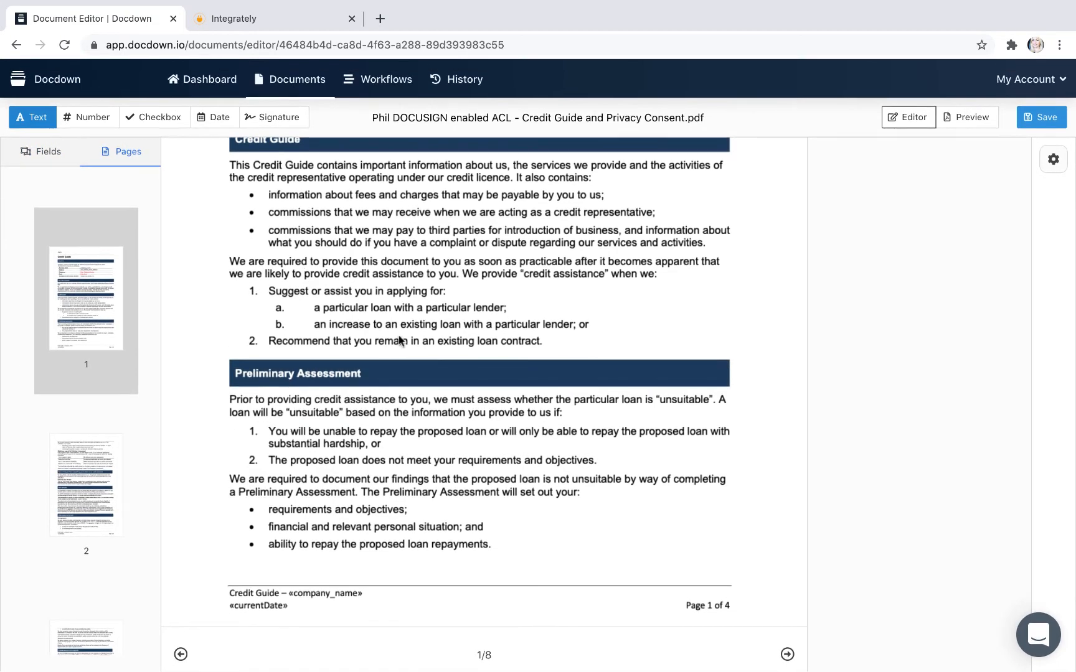
{"action": "left_click", "coordinate": [788, 664]}
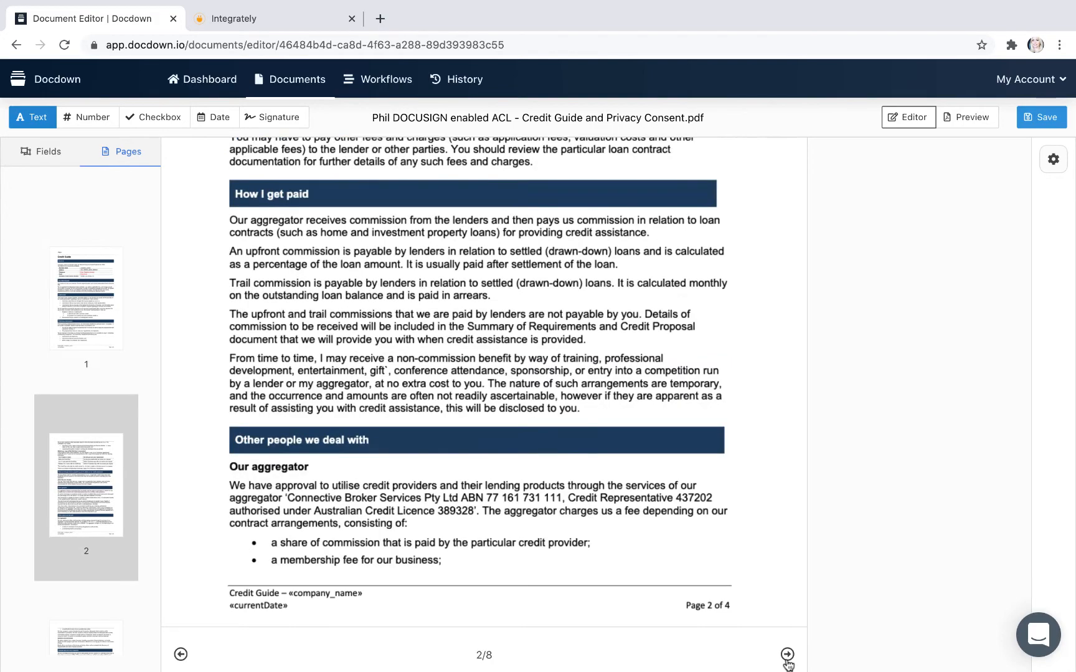
{"action": "left_click", "coordinate": [788, 664]}
{"action": "left_click", "coordinate": [788, 664]}
{"action": "left_click", "coordinate": [789, 664]}
{"action": "left_click", "coordinate": [788, 663]}
{"action": "left_click", "coordinate": [788, 664]}
{"action": "left_click", "coordinate": [788, 663]}
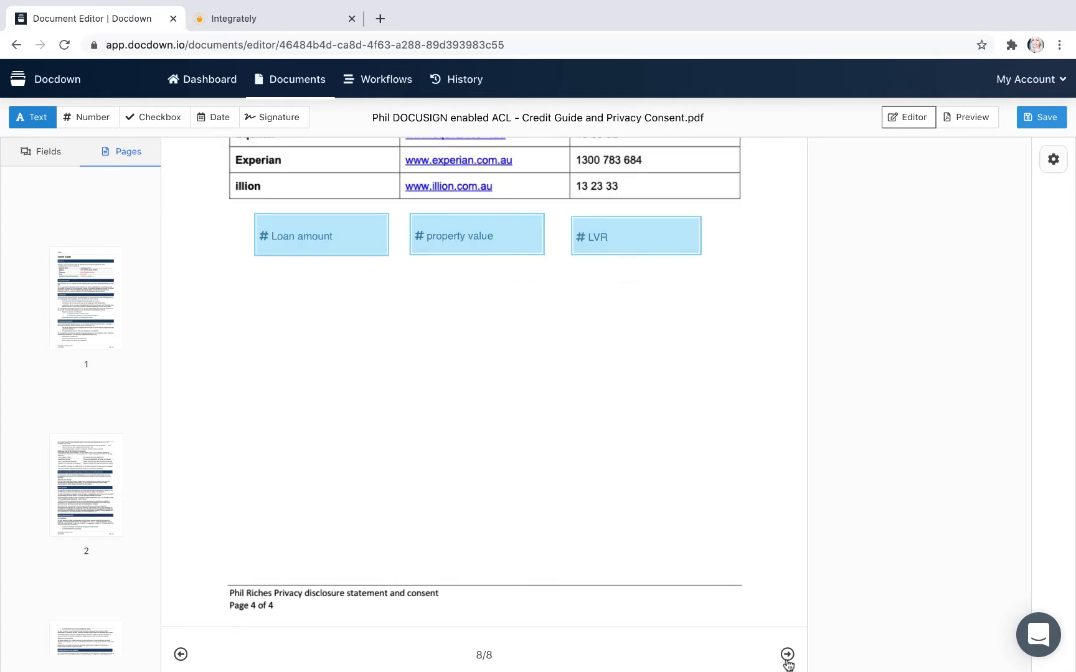
Step: Examine the signature, full name, date, loan amount, property value and LVR fields placed on page 8
{"action": "scroll", "coordinate": [768, 596], "scroll_direction": "up", "scroll_amount": 7}
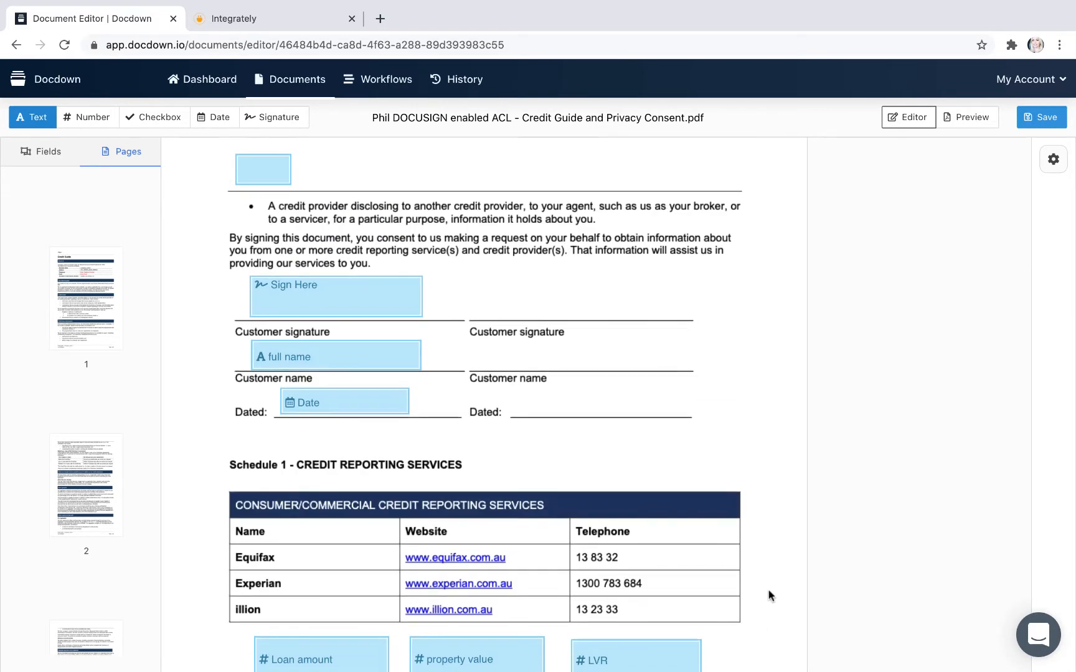
{"action": "scroll", "coordinate": [768, 596], "scroll_direction": "down", "scroll_amount": 2}
{"action": "scroll", "coordinate": [768, 595], "scroll_direction": "up", "scroll_amount": 2}
{"action": "scroll", "coordinate": [768, 596], "scroll_direction": "down", "scroll_amount": 7}
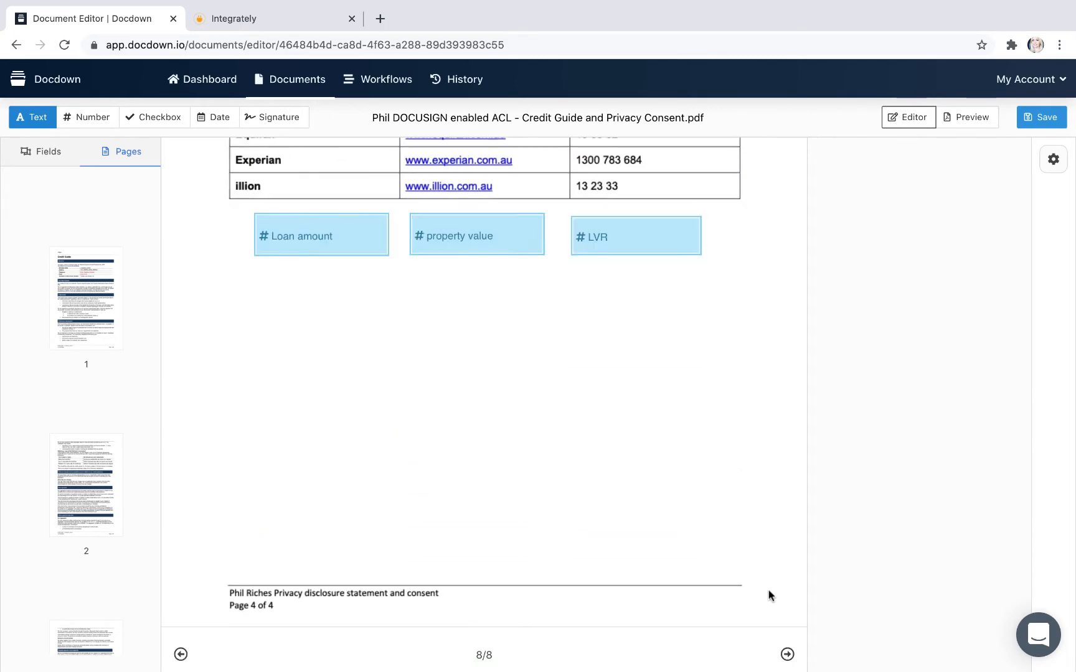
{"action": "scroll", "coordinate": [768, 596], "scroll_direction": "up", "scroll_amount": 7}
{"action": "scroll", "coordinate": [768, 595], "scroll_direction": "down", "scroll_amount": 1}
{"action": "scroll", "coordinate": [769, 595], "scroll_direction": "up", "scroll_amount": 1}
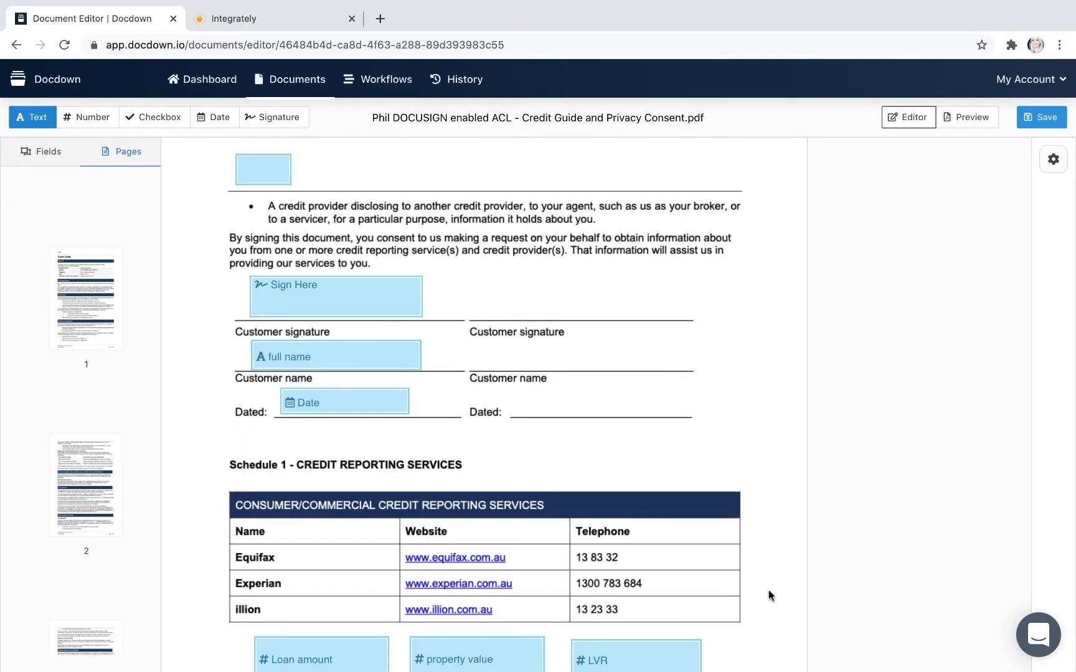
Step: Create a new Docdown workflow with Incoming Webhook as its trigger
{"action": "left_click", "coordinate": [401, 81]}
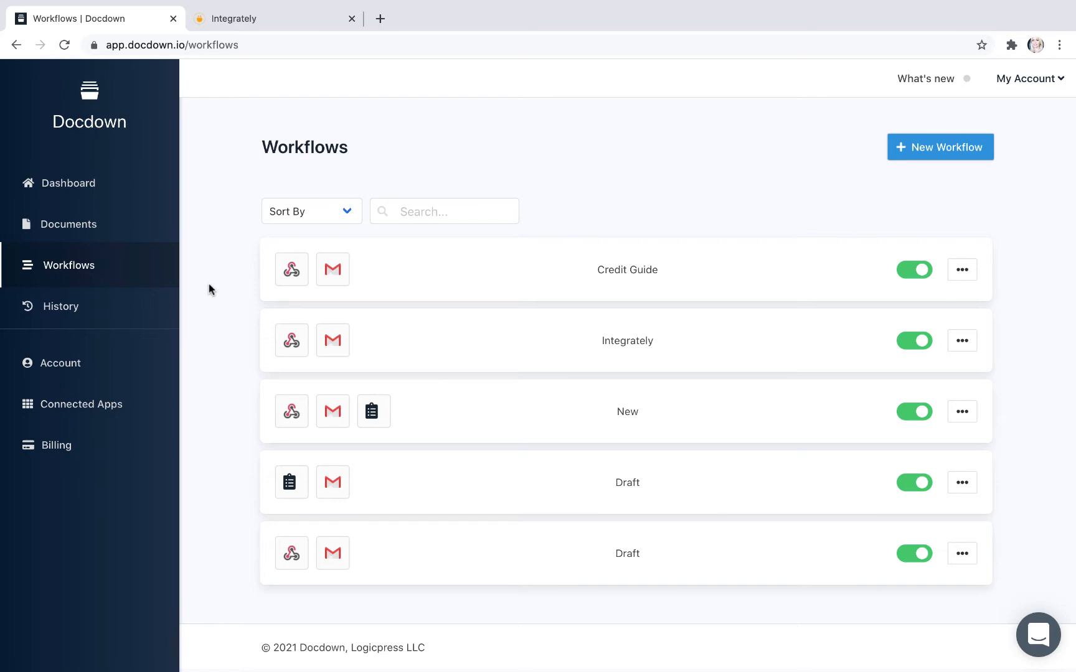
{"action": "left_click", "coordinate": [909, 147]}
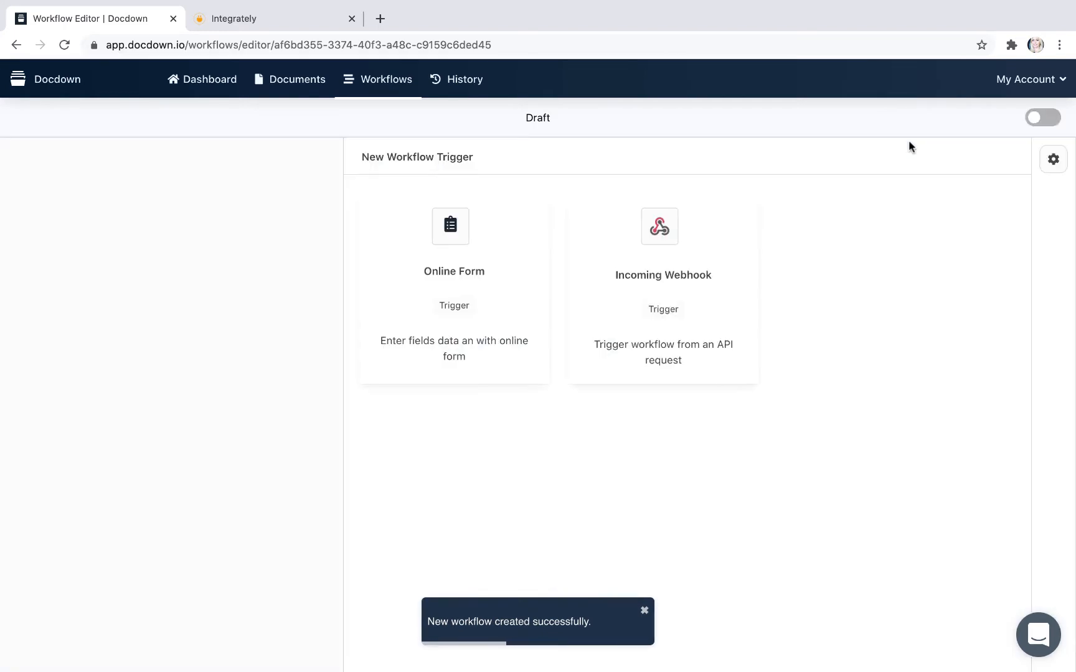
{"action": "left_click", "coordinate": [657, 242]}
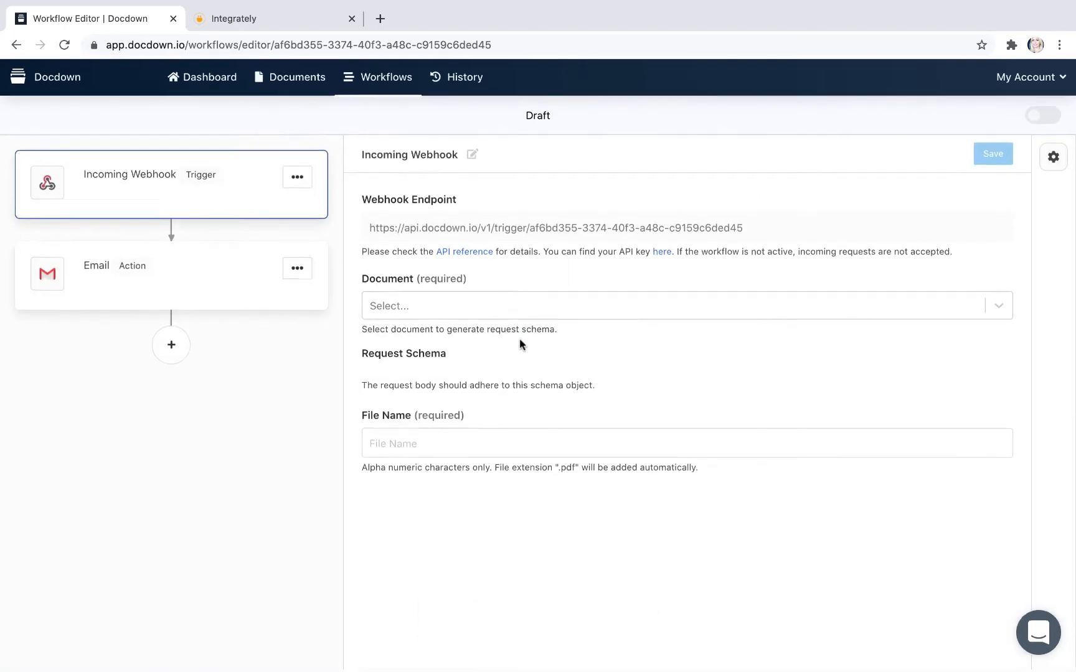
Step: Assign the Credit Guide and Privacy Consent PDF to the webhook trigger, name the output file Integrately, and save the trigger
{"action": "left_click", "coordinate": [420, 305]}
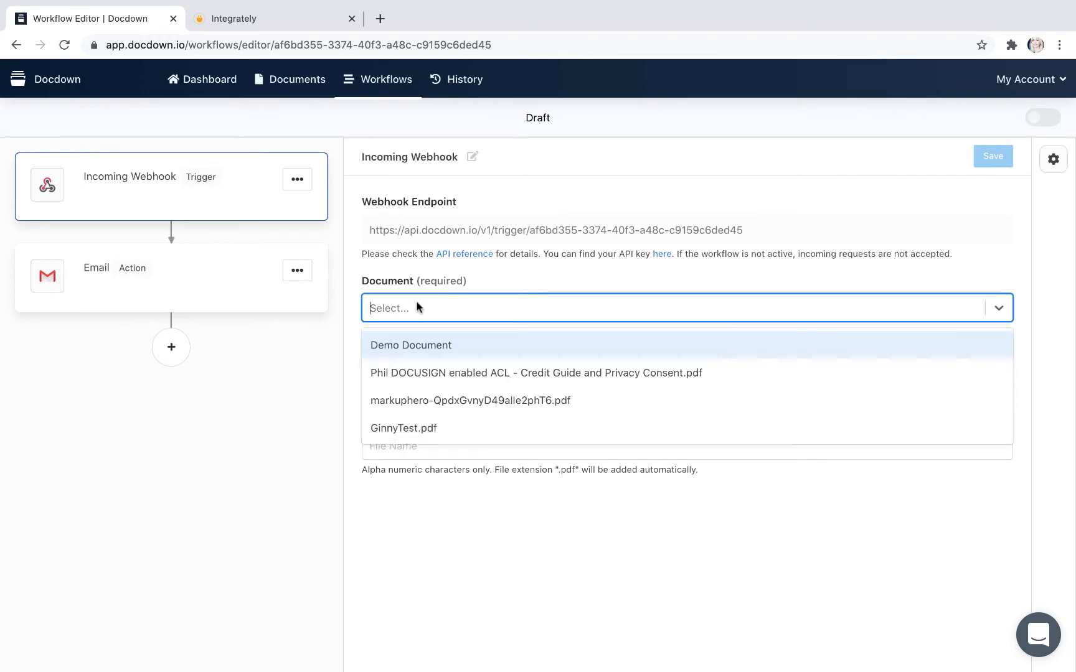
{"action": "left_click", "coordinate": [440, 374]}
{"action": "left_click", "coordinate": [408, 463]}
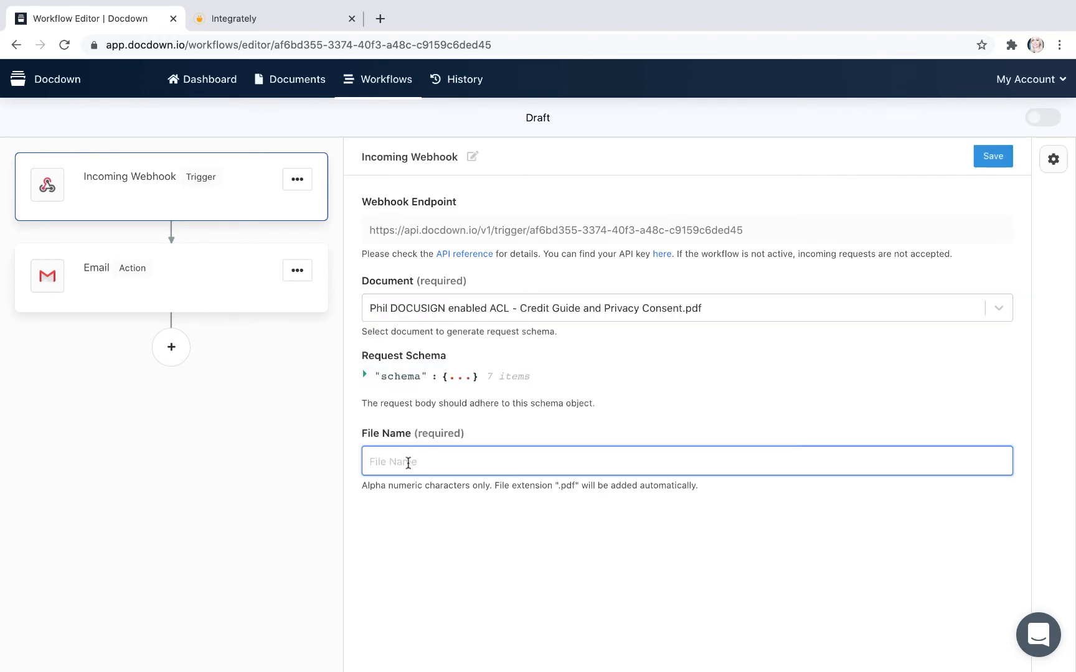
{"action": "type", "text": "ly"}
{"action": "left_click", "coordinate": [992, 157]}
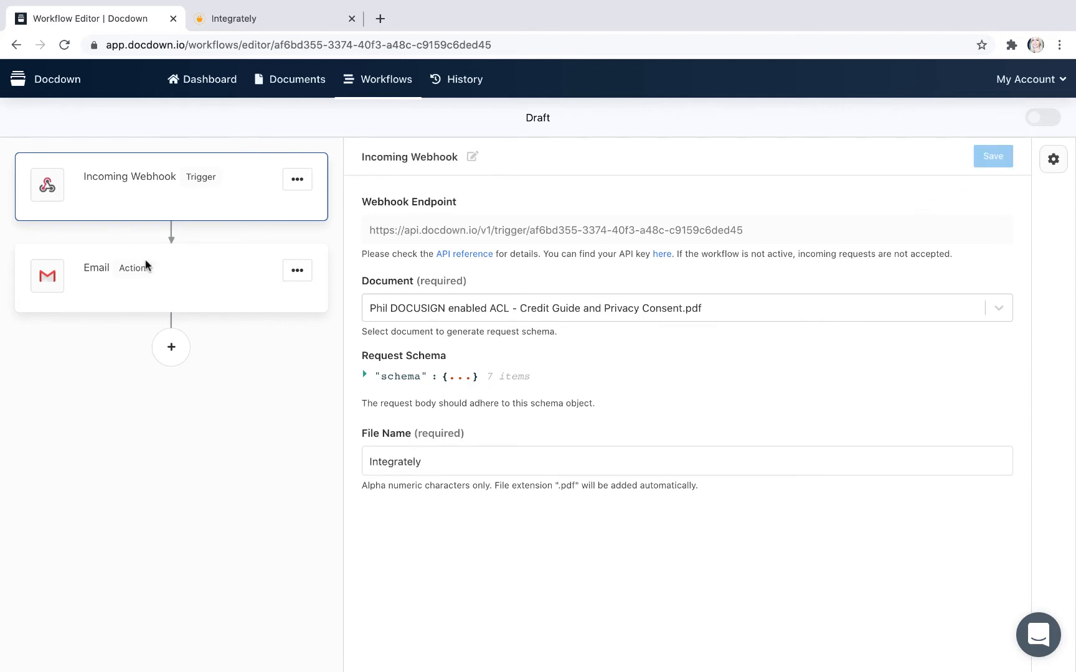
Step: Set the Email action's sender to Docdown's notifications address and autofill the recipient's e-mail in the To, Cc, Bcc and Subject fields
{"action": "left_click", "coordinate": [124, 268]}
{"action": "scroll", "coordinate": [431, 287], "scroll_direction": "down", "scroll_amount": 2}
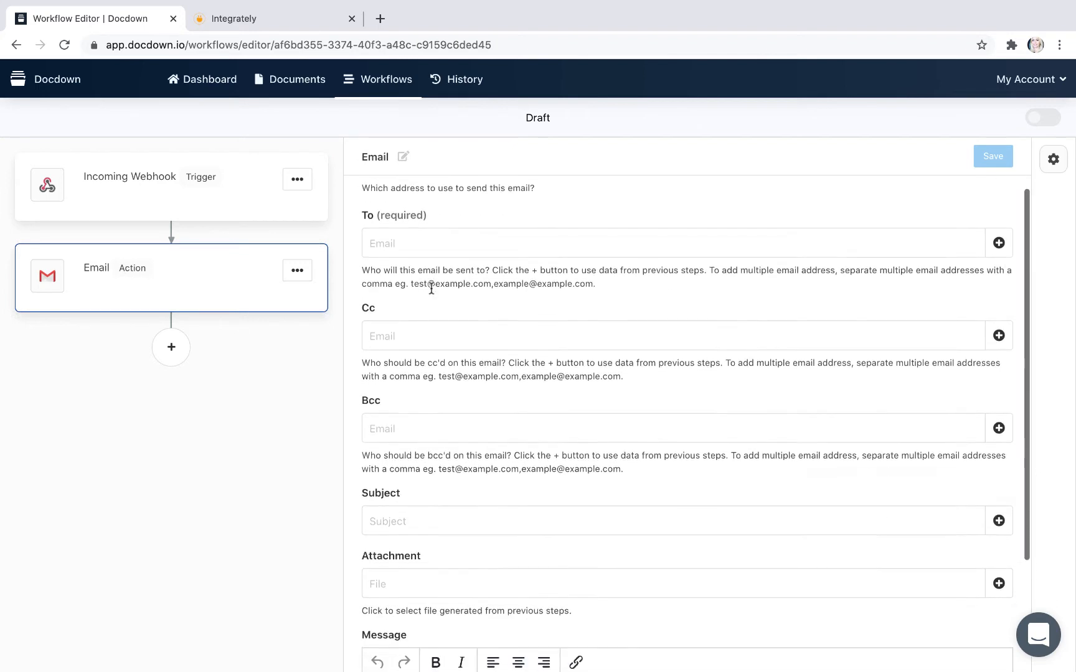
{"action": "scroll", "coordinate": [430, 287], "scroll_direction": "up", "scroll_amount": 2}
{"action": "left_click", "coordinate": [423, 230]}
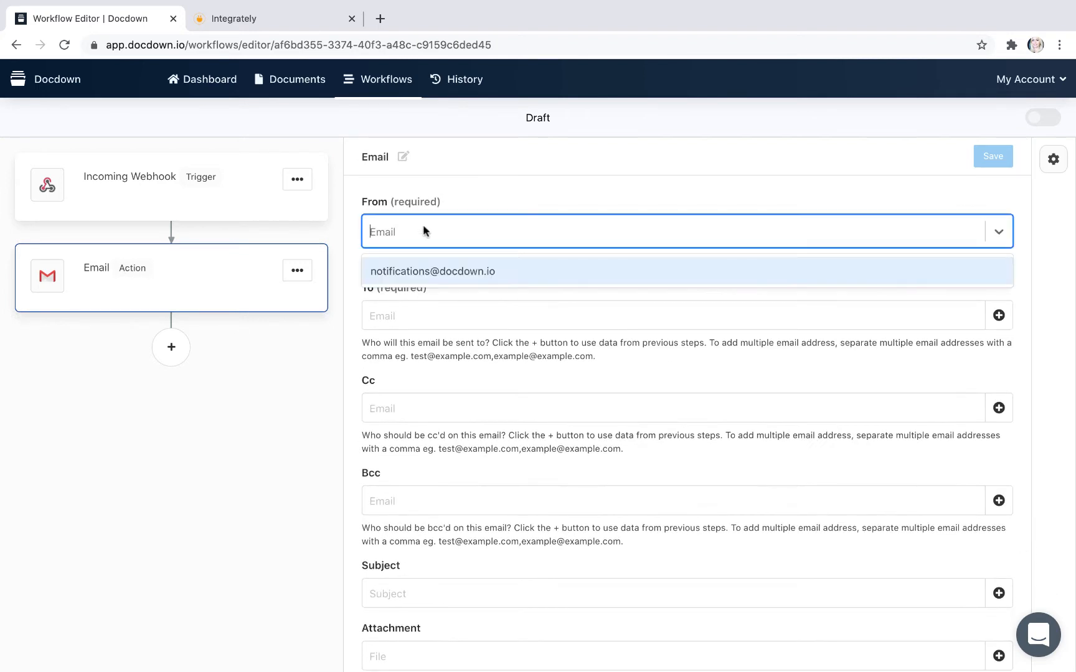
{"action": "left_click", "coordinate": [444, 274]}
{"action": "left_click", "coordinate": [413, 314]}
{"action": "left_click", "coordinate": [418, 348]}
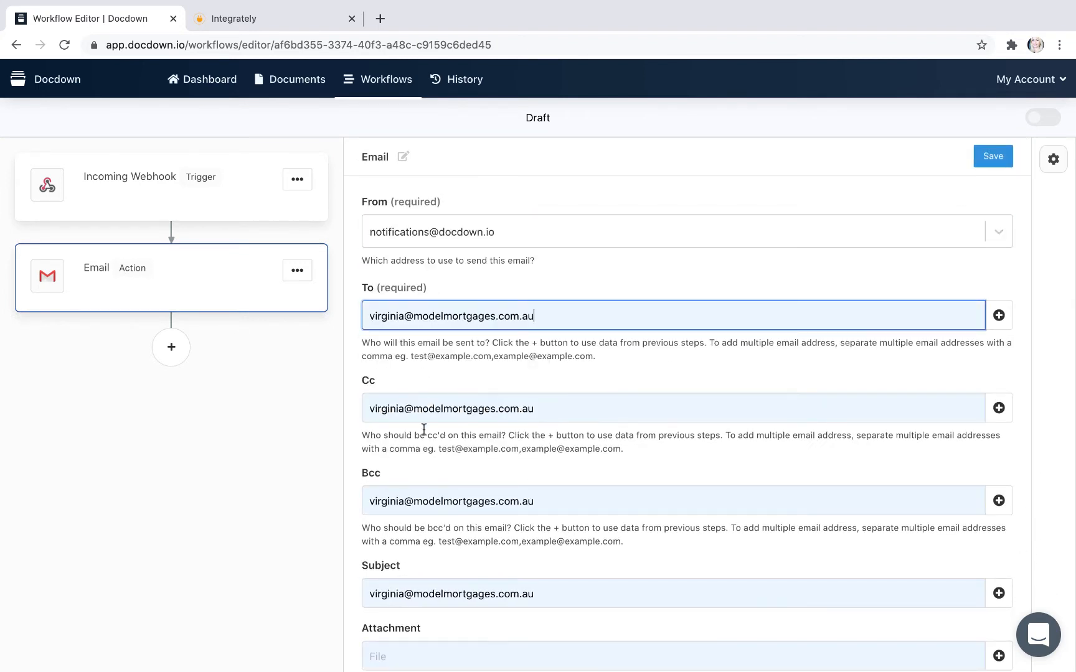
Step: Attach the document generated by the webhook step, {{1.generatedDocument}}, to the e-mail
{"action": "scroll", "coordinate": [424, 429], "scroll_direction": "down", "scroll_amount": 4}
{"action": "left_click", "coordinate": [423, 427]}
{"action": "left_click", "coordinate": [392, 424]}
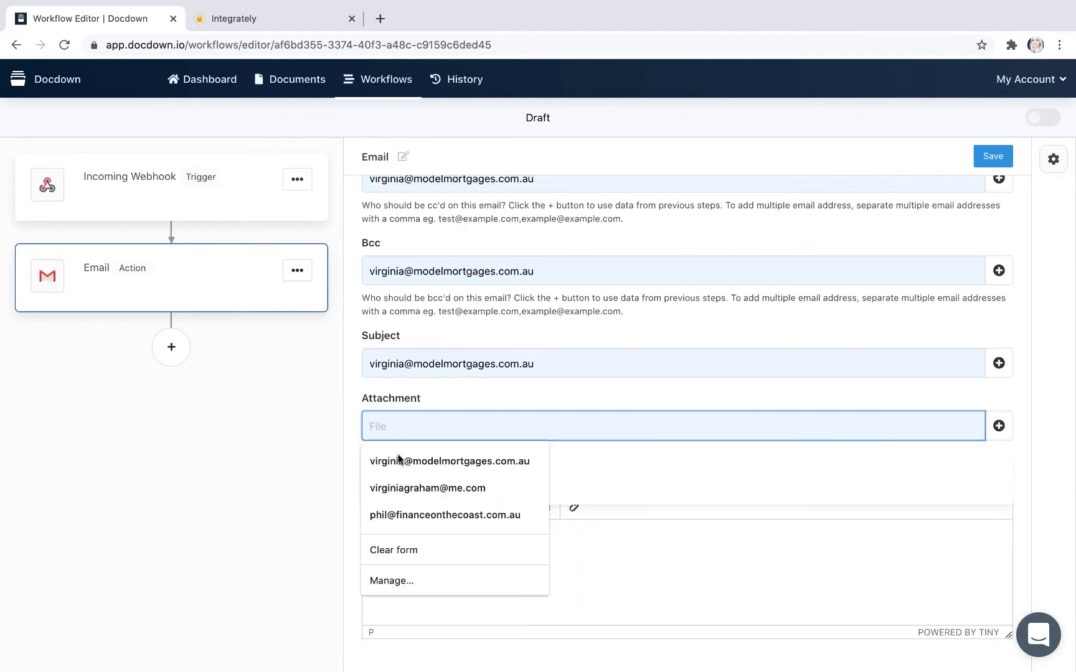
{"action": "left_click", "coordinate": [757, 402]}
{"action": "left_click", "coordinate": [768, 422]}
{"action": "left_click", "coordinate": [1000, 428]}
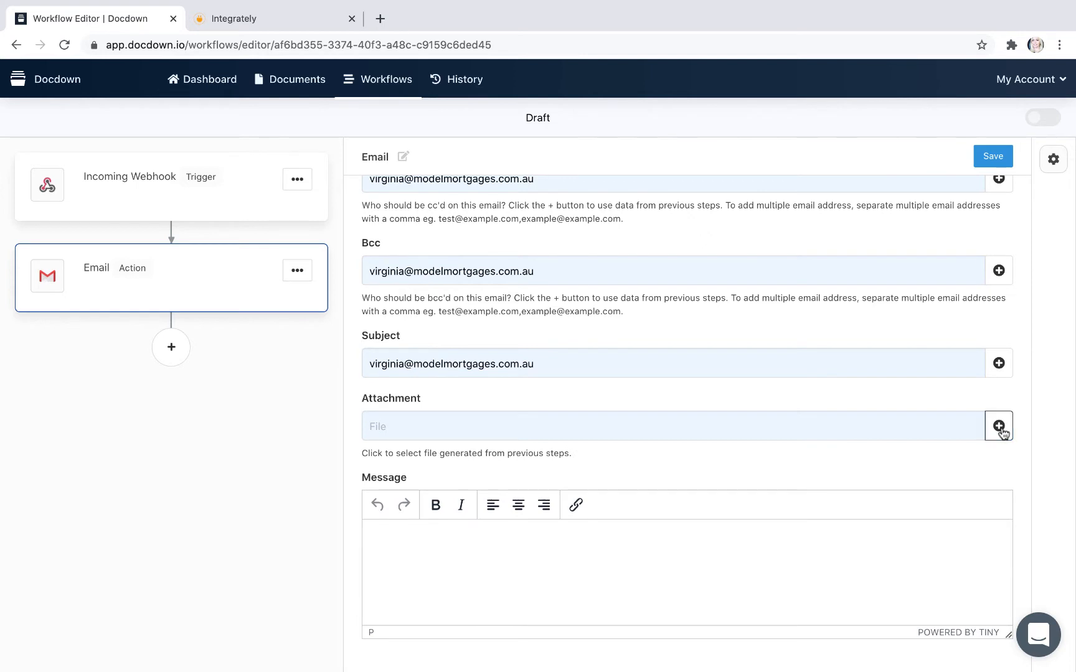
{"action": "left_click", "coordinate": [502, 493]}
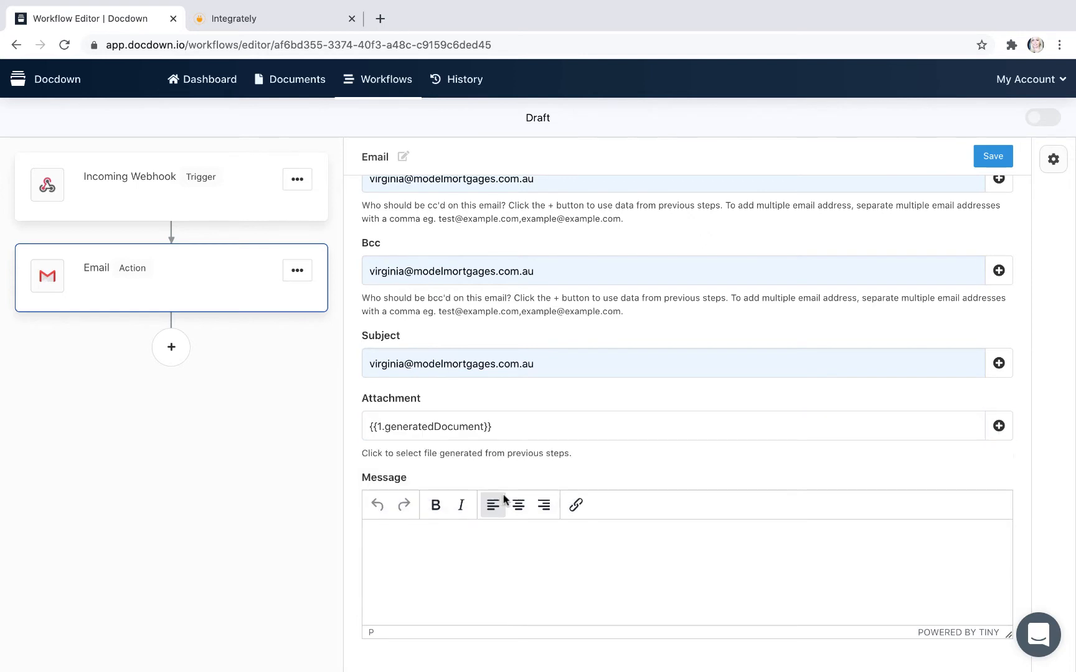
Step: Write the e-mail message "Hi, This is your new document generated by webhook and integrately"
{"action": "left_click", "coordinate": [384, 536]}
{"action": "type", "text": "Hi"}
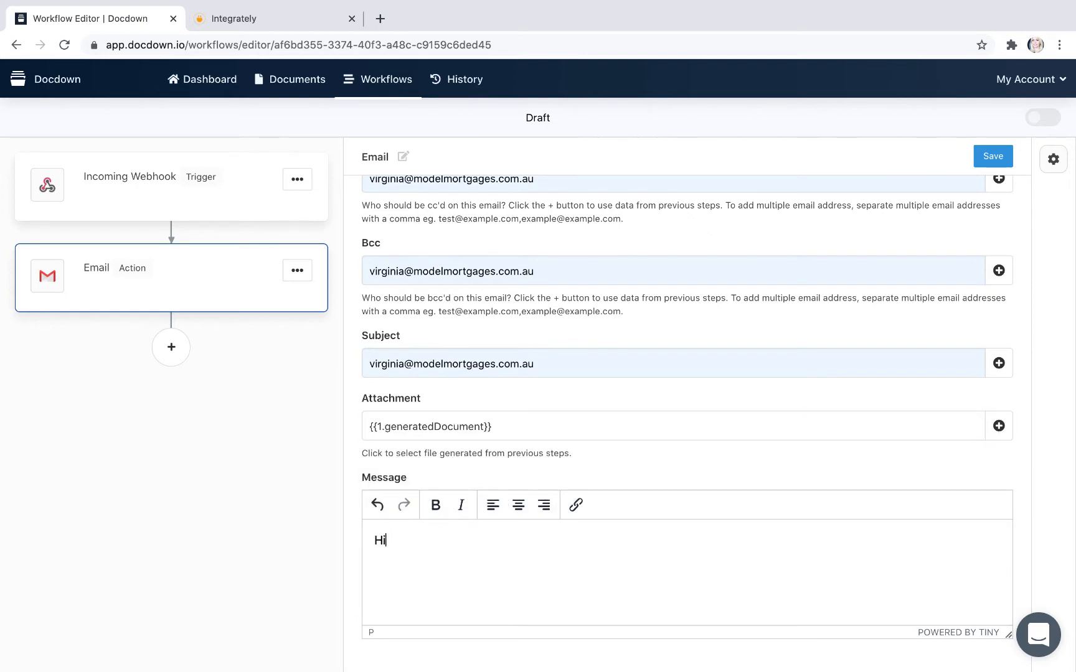
{"action": "type", "text": ", This is yo"}
{"action": "type", "text": "ur new dopcumeny"}
{"action": "type", "text": "ume"}
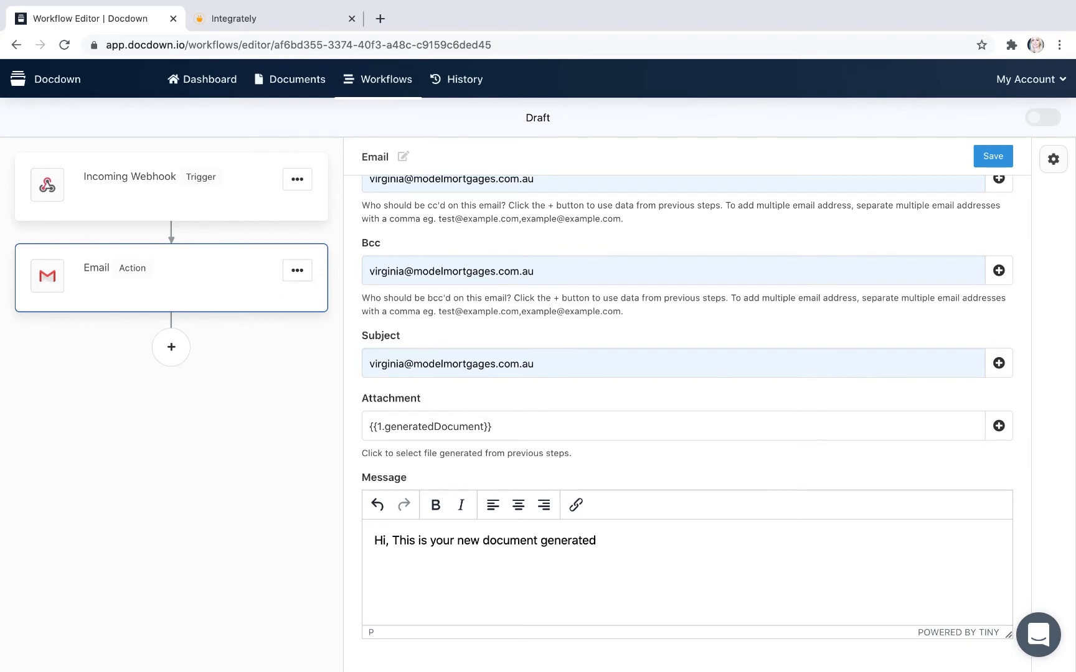
{"action": "type", "text": "webhook"}
{"action": "left_click", "coordinate": [638, 541]}
{"action": "type", "text": "hook"}
{"action": "left_click", "coordinate": [690, 538]}
{"action": "type", "text": "and integrately"}
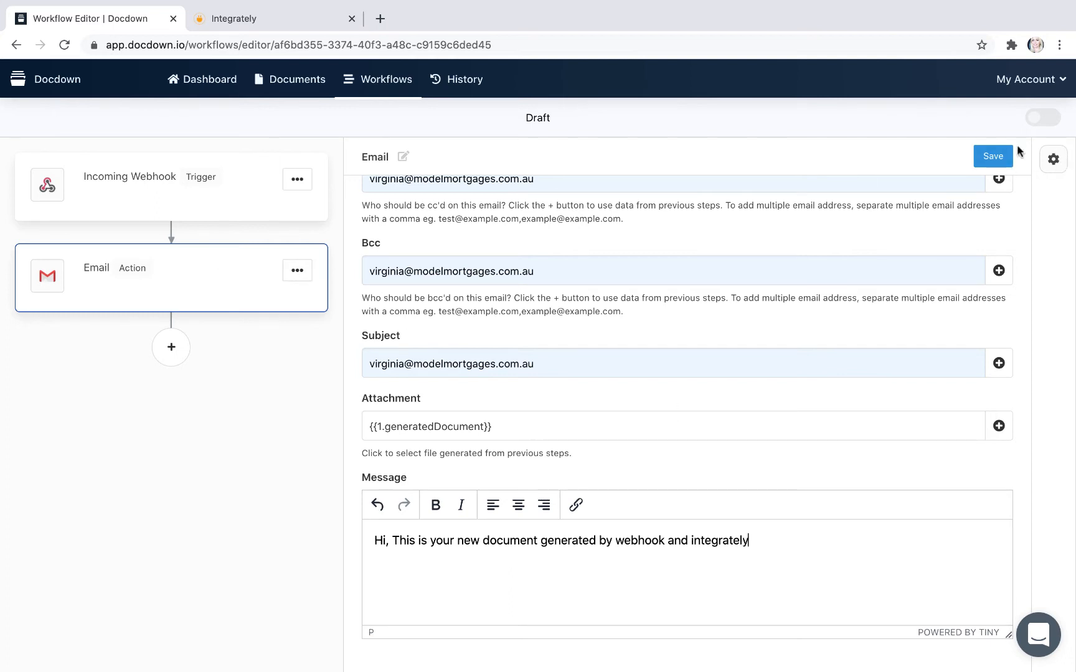
Step: Save the Email action and activate the draft workflow
{"action": "left_click", "coordinate": [985, 160]}
{"action": "left_click", "coordinate": [1045, 120]}
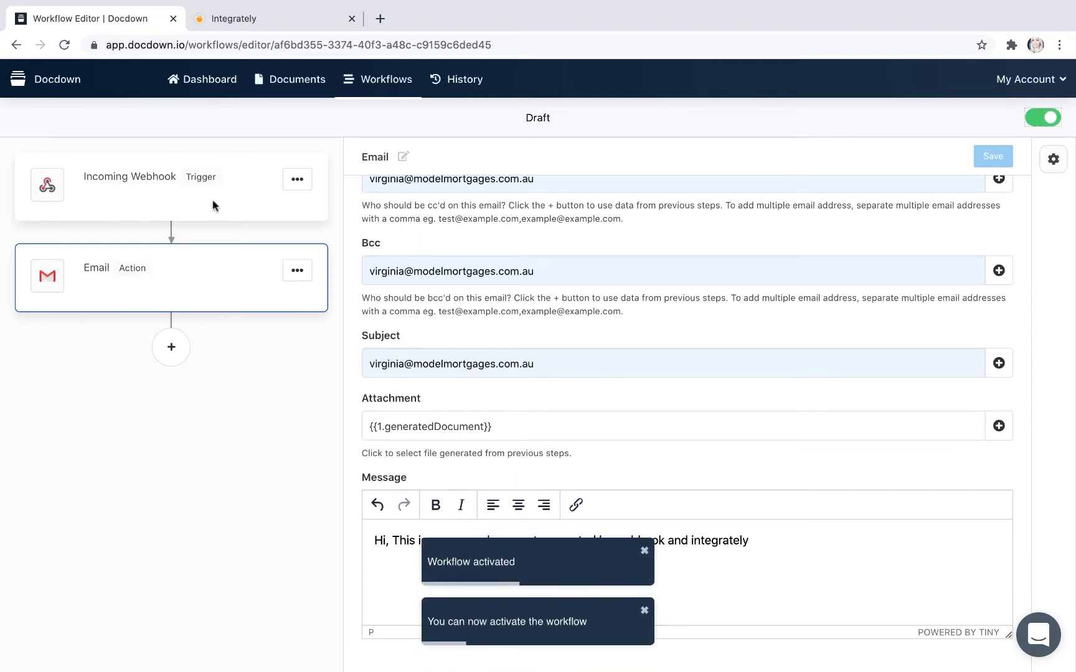
Step: Reopen the workflow's Incoming Webhook trigger settings and switch to Integrately's automations list
{"action": "left_click", "coordinate": [172, 180]}
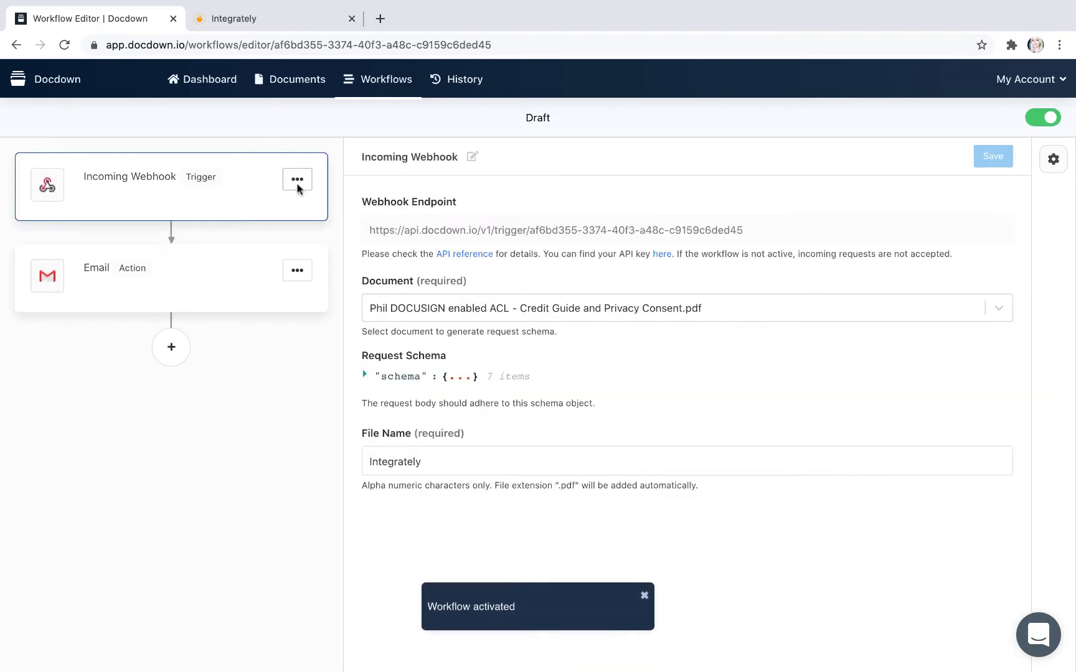
{"action": "left_click", "coordinate": [272, 19]}
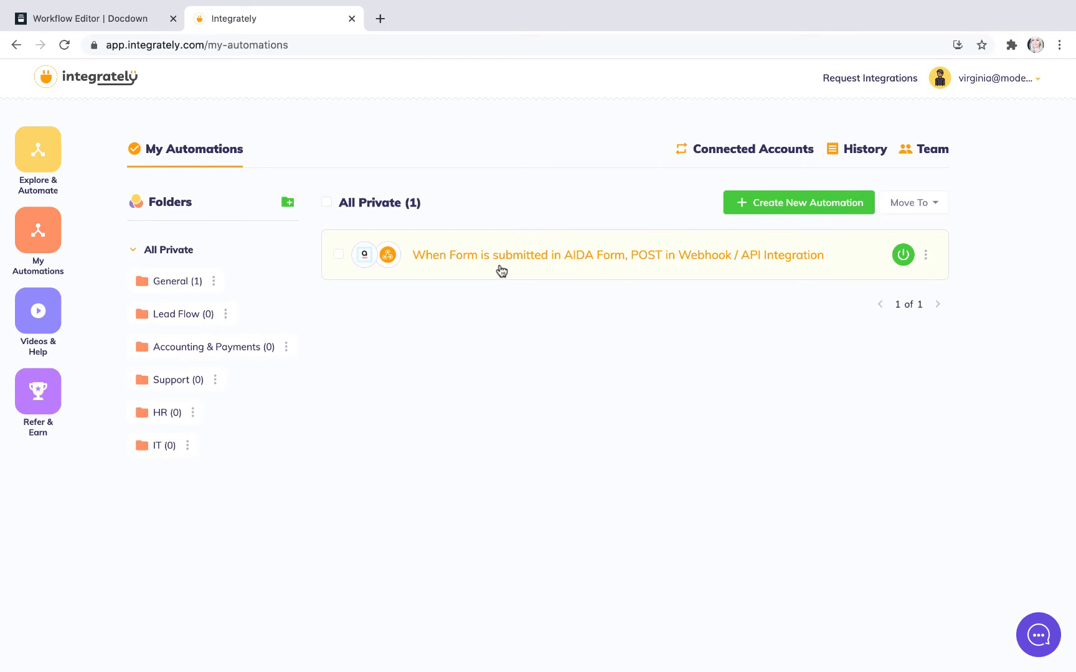
Step: Create a new automation with AIDA Form as the first app
{"action": "left_click", "coordinate": [745, 206]}
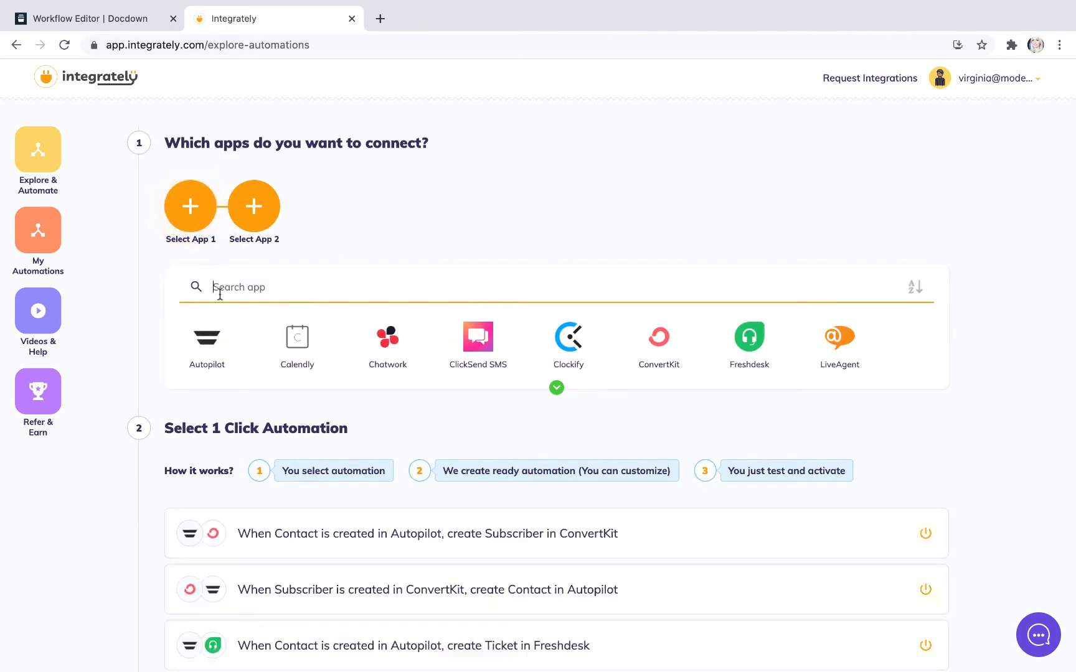
{"action": "type", "text": "aid"}
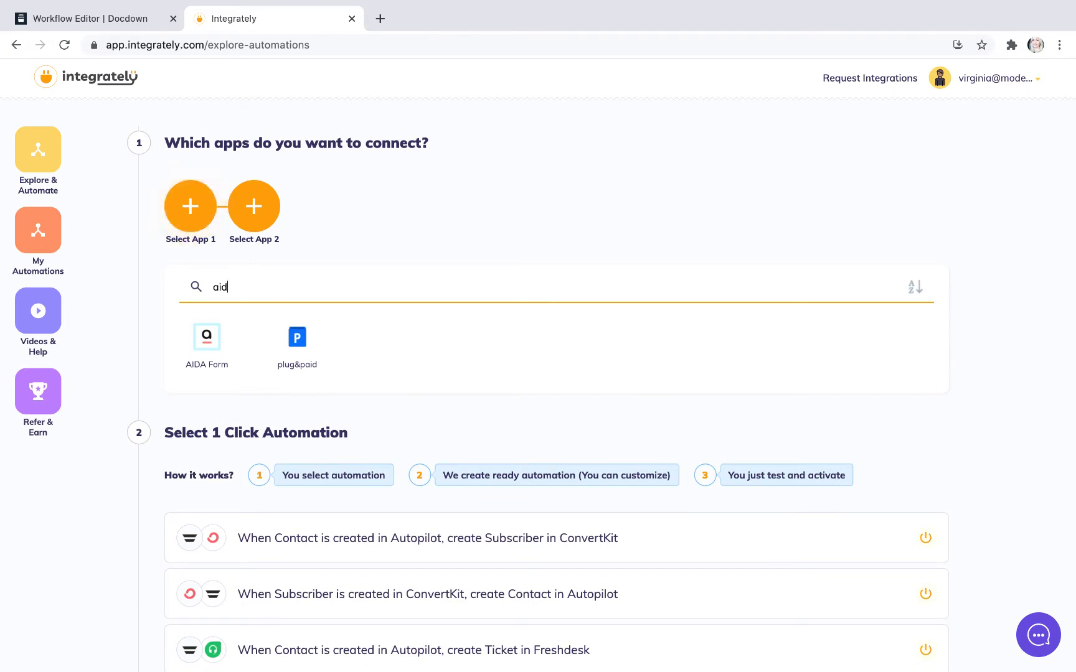
{"action": "left_click", "coordinate": [226, 350]}
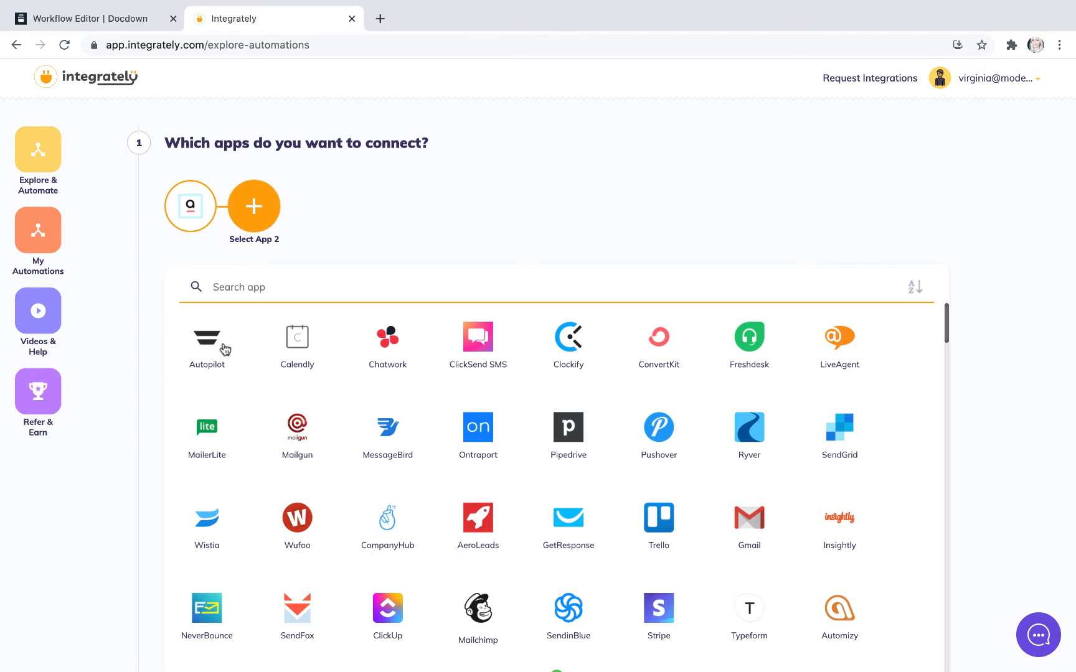
Step: Search for "web" and choose Webhook / API Integration as the second app of the automation
{"action": "scroll", "coordinate": [409, 448], "scroll_direction": "down", "scroll_amount": 2}
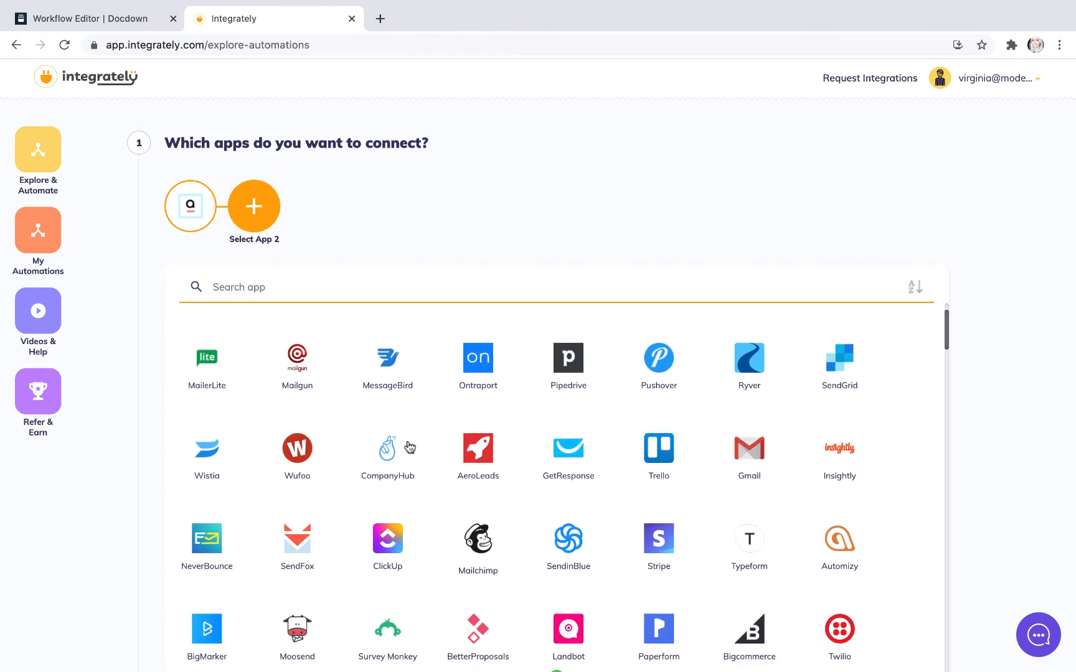
{"action": "scroll", "coordinate": [440, 537], "scroll_direction": "down", "scroll_amount": 4}
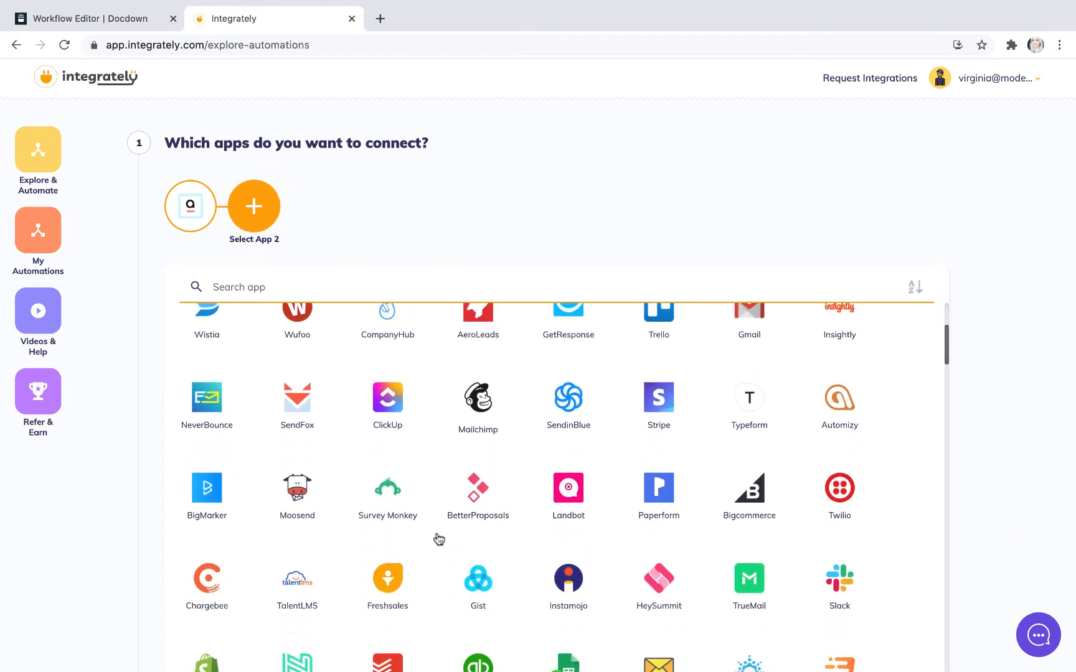
{"action": "scroll", "coordinate": [438, 539], "scroll_direction": "down", "scroll_amount": 2}
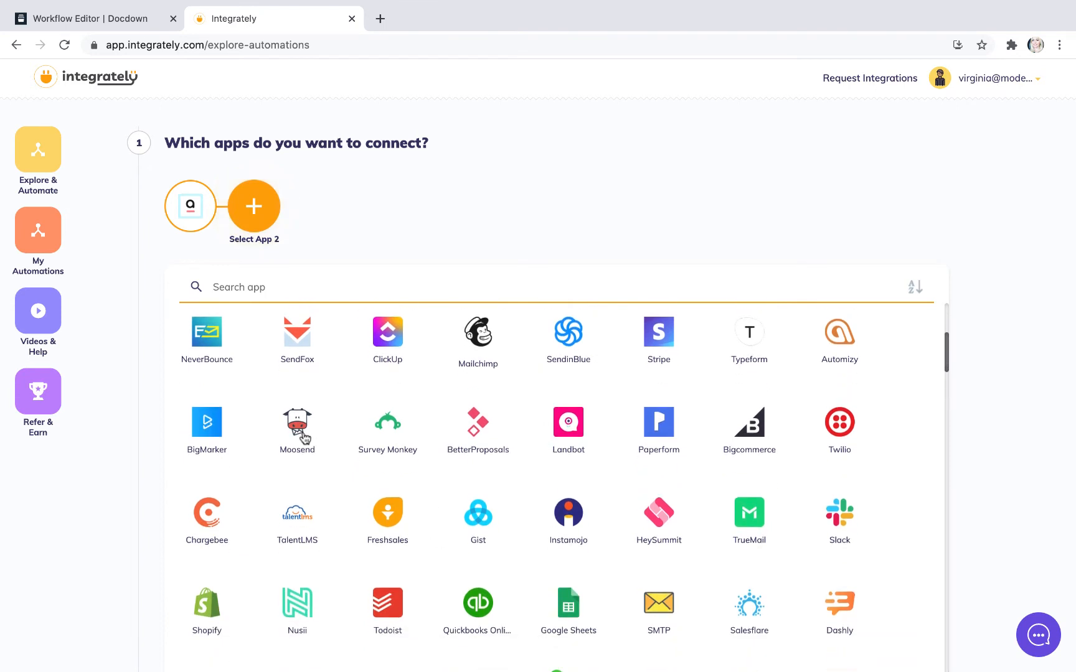
{"action": "scroll", "coordinate": [440, 487], "scroll_direction": "down", "scroll_amount": 2}
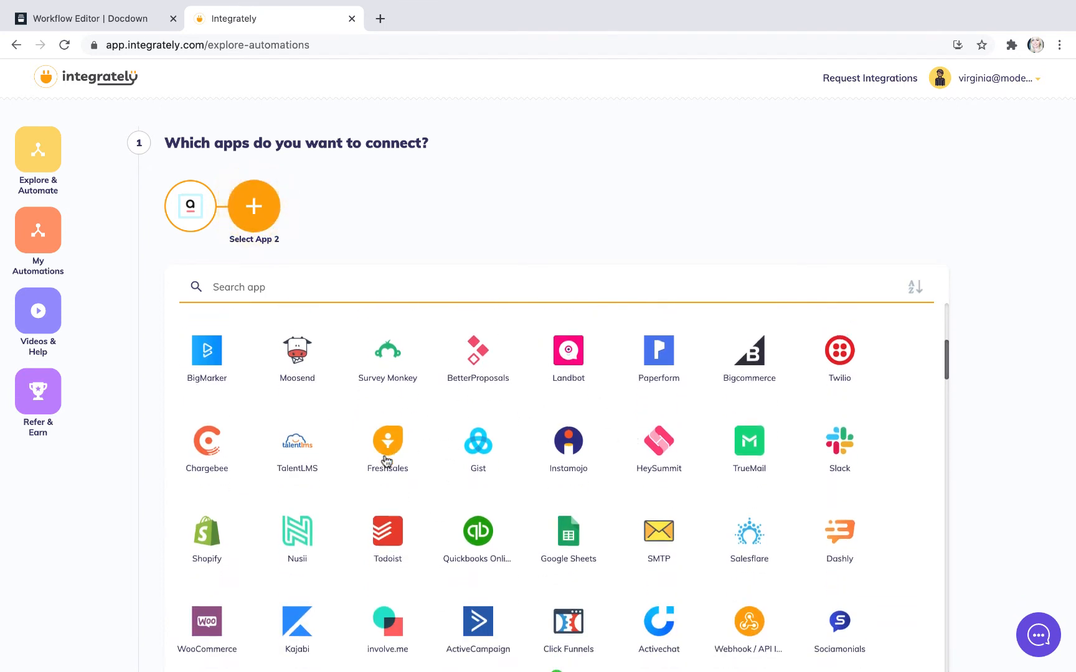
{"action": "scroll", "coordinate": [384, 461], "scroll_direction": "down", "scroll_amount": 1}
{"action": "scroll", "coordinate": [386, 480], "scroll_direction": "down", "scroll_amount": 2}
{"action": "scroll", "coordinate": [399, 495], "scroll_direction": "up", "scroll_amount": 5}
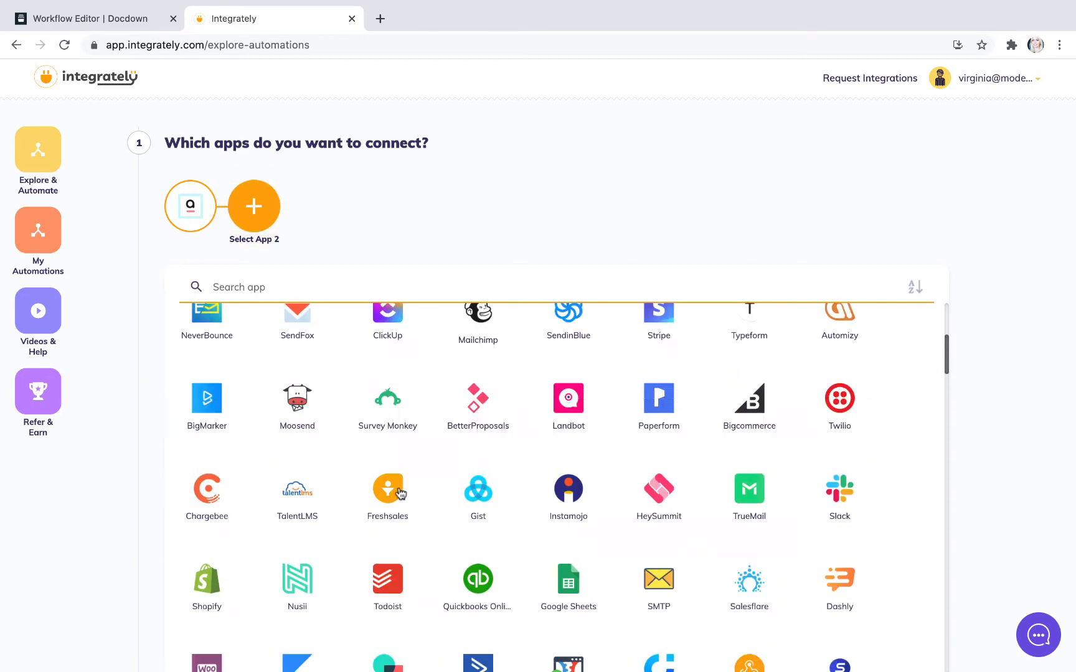
{"action": "mouse_move", "coordinate": [182, 207]}
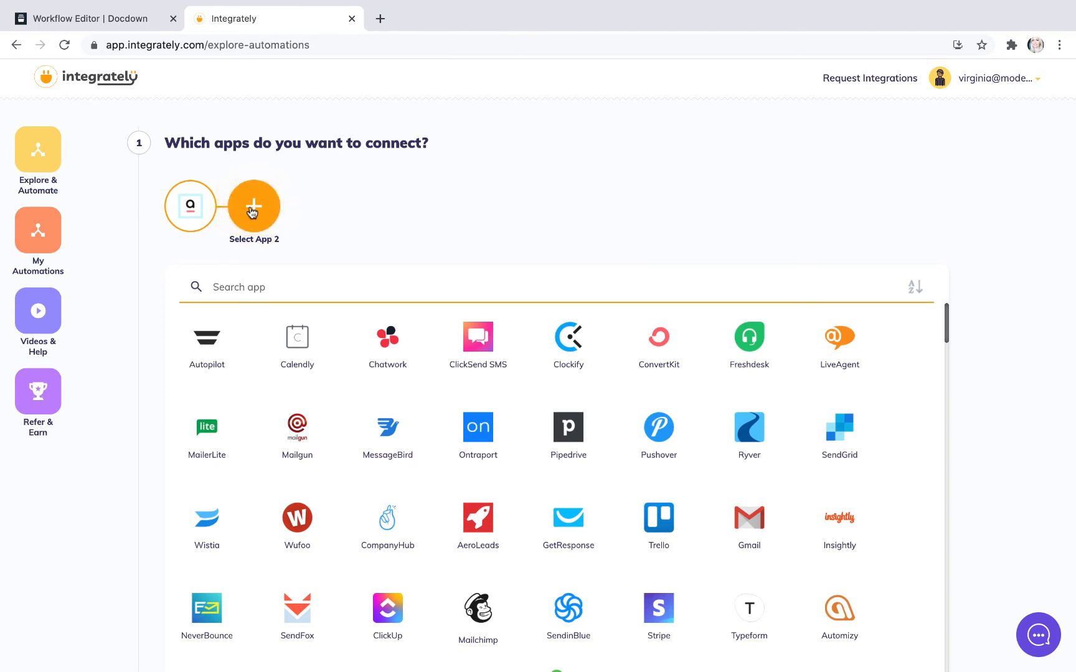
{"action": "type", "text": "we"}
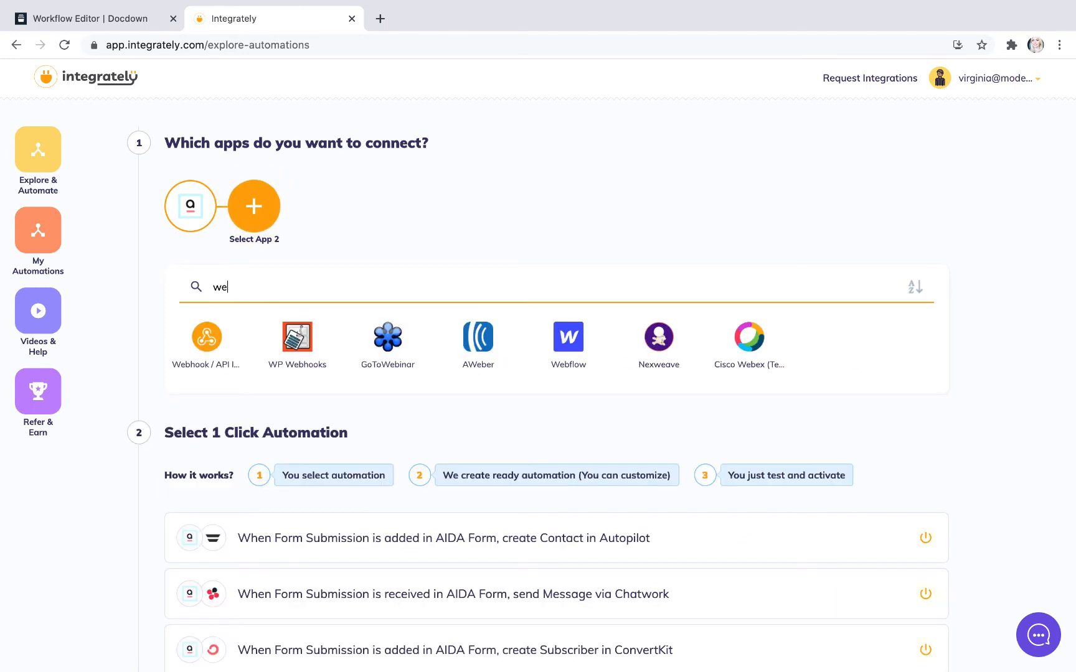
{"action": "type", "text": "b"}
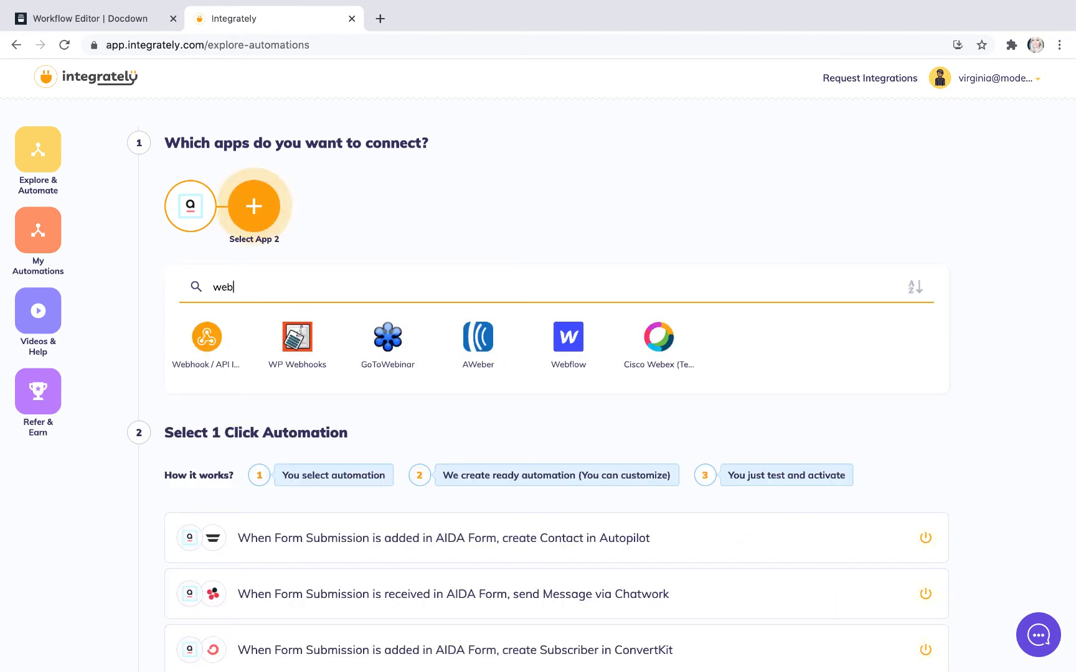
{"action": "left_click", "coordinate": [207, 340]}
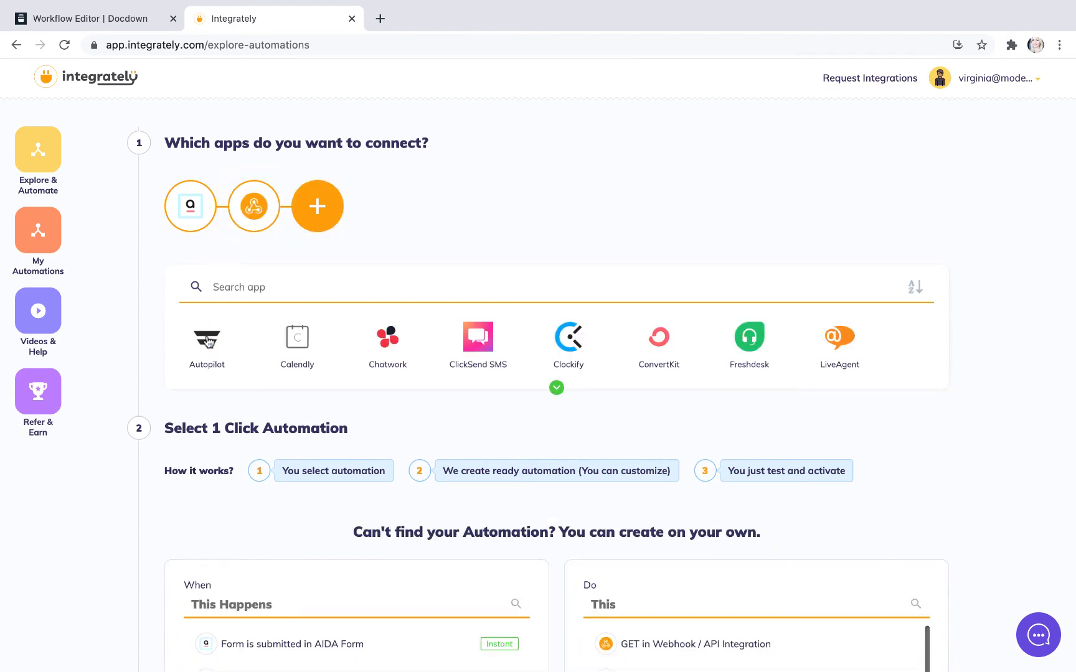
Step: Set the automation's trigger to Form is submitted in AIDA Form
{"action": "scroll", "coordinate": [435, 517], "scroll_direction": "down", "scroll_amount": 5}
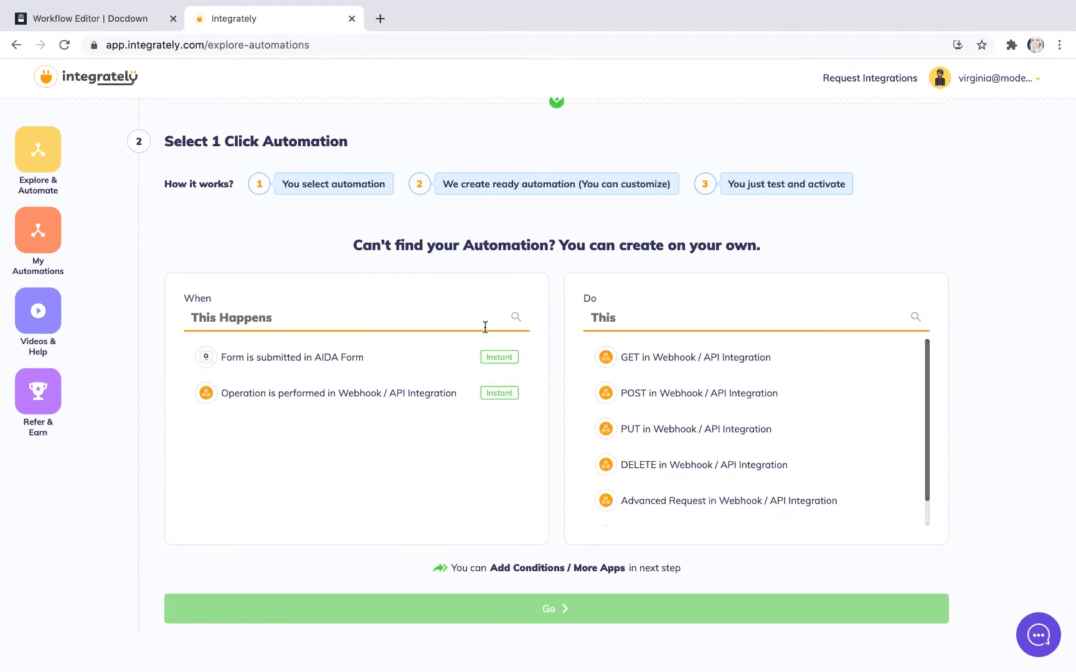
{"action": "left_click", "coordinate": [405, 361]}
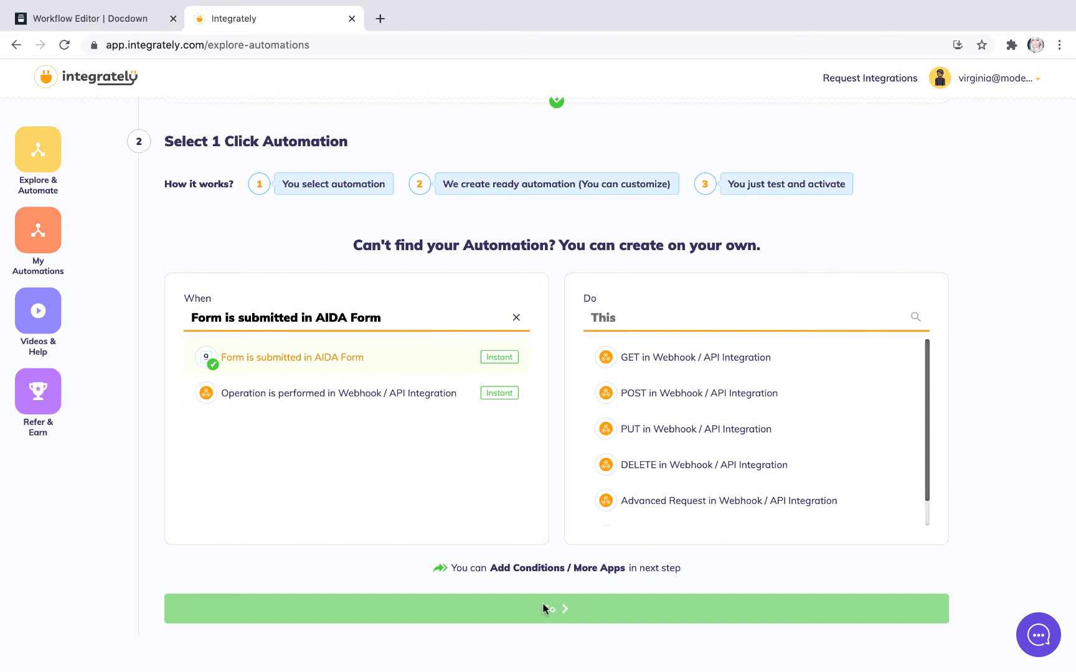
{"action": "left_click", "coordinate": [499, 397]}
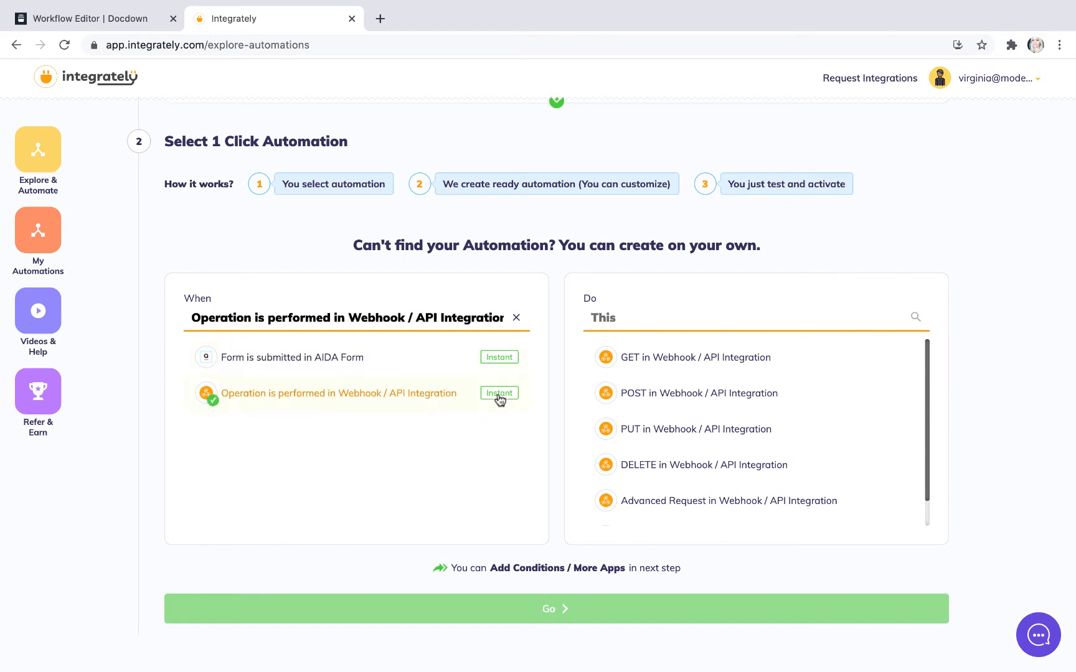
{"action": "left_click", "coordinate": [493, 359]}
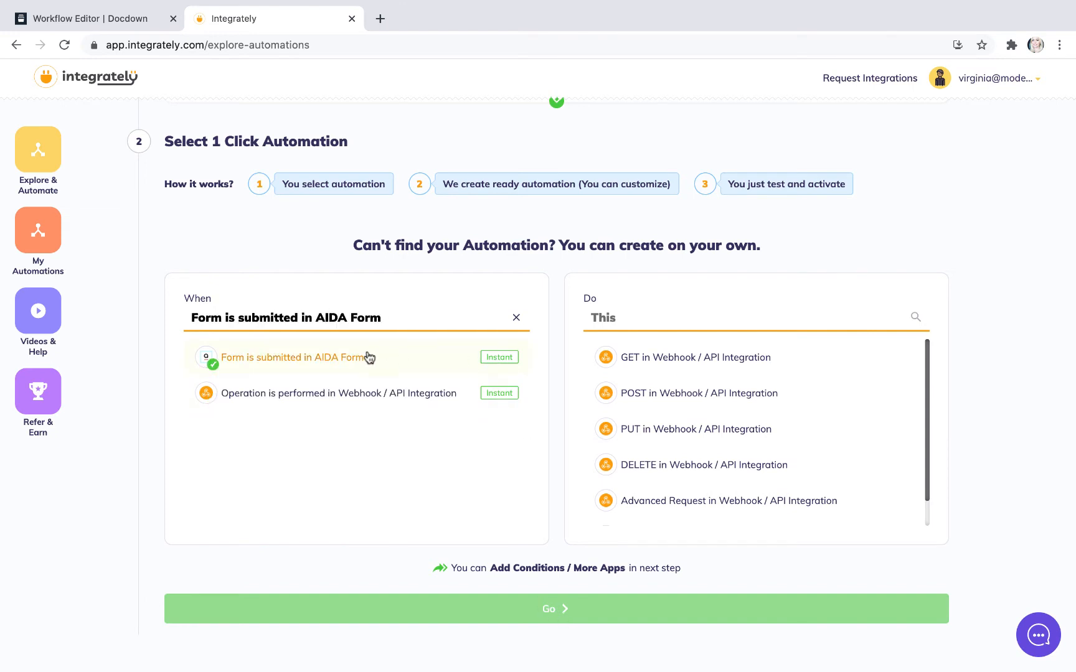
{"action": "left_click", "coordinate": [377, 397]}
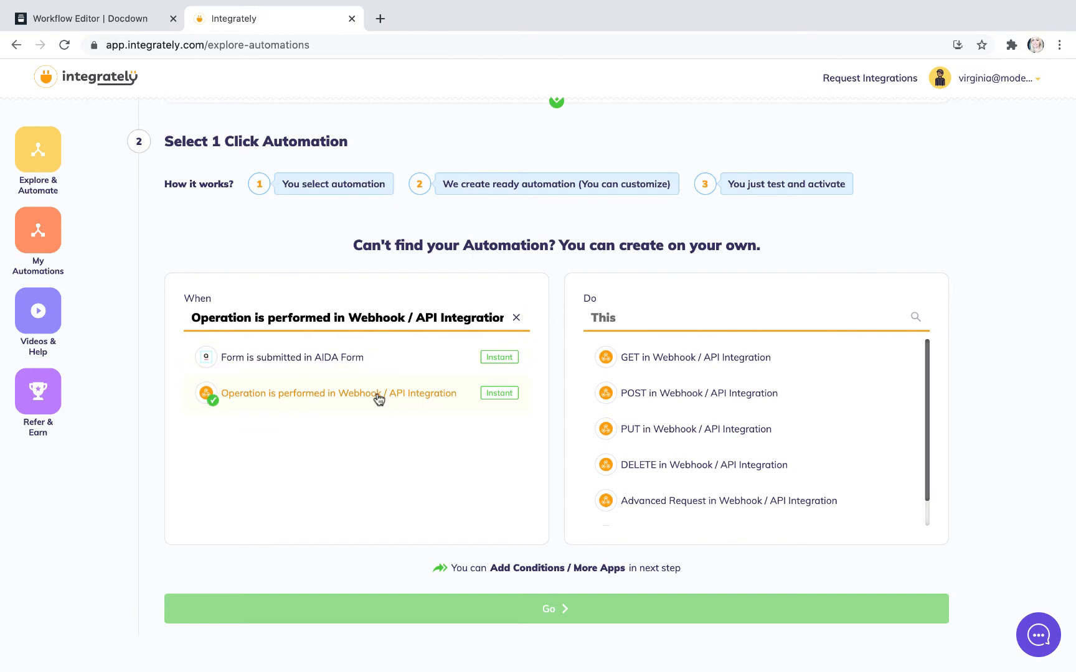
{"action": "left_click", "coordinate": [353, 361]}
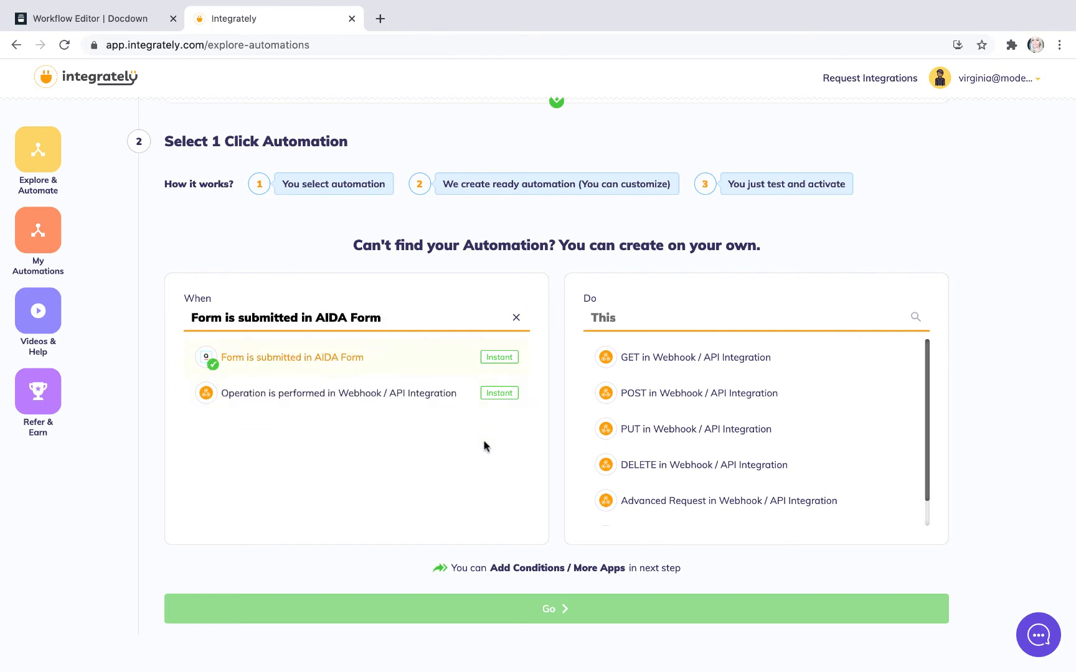
Step: Set the automation's action to POST in Webhook / API Integration and continue to the Automation Builder
{"action": "left_click", "coordinate": [696, 403]}
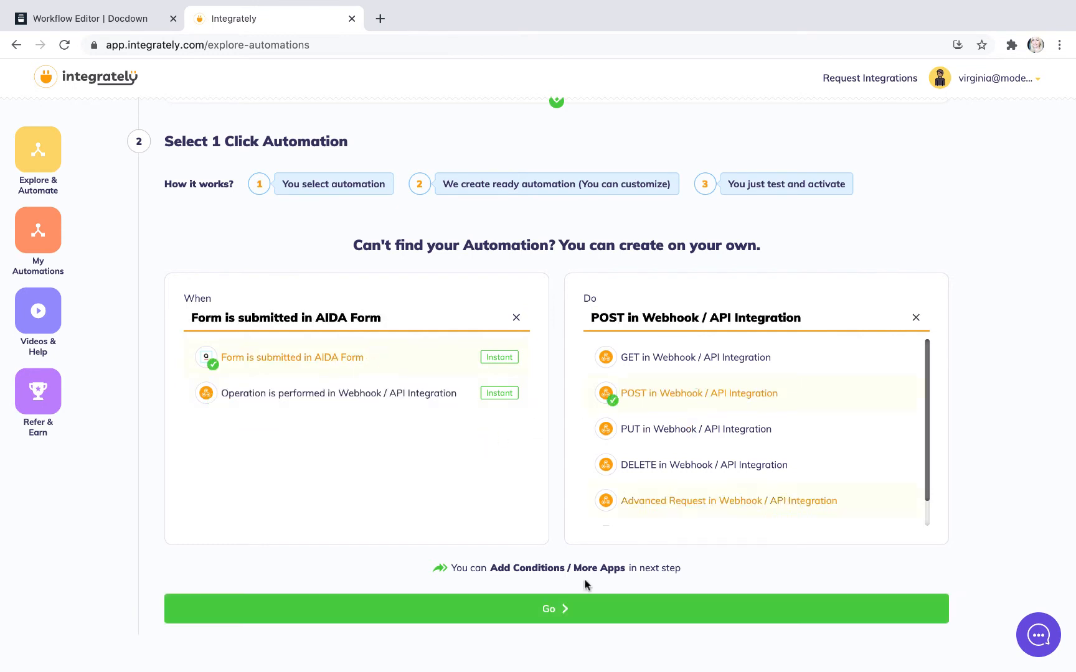
{"action": "left_click", "coordinate": [544, 612]}
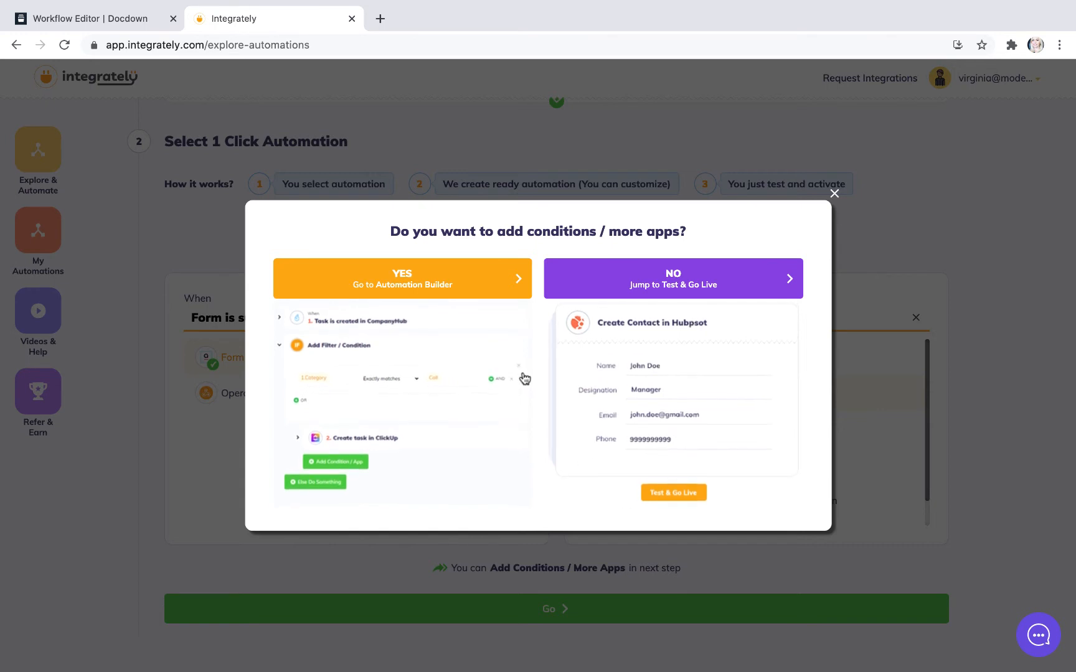
{"action": "left_click", "coordinate": [459, 284]}
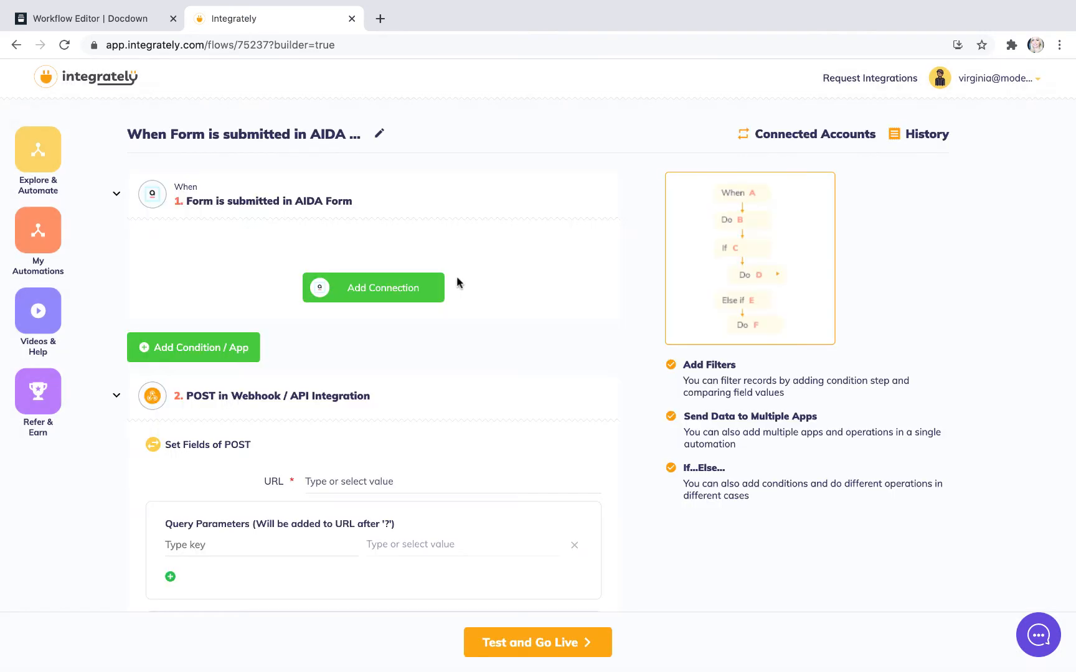
Step: Start a connection for the AIDA Form trigger and copy its webhook URL
{"action": "left_click", "coordinate": [396, 305]}
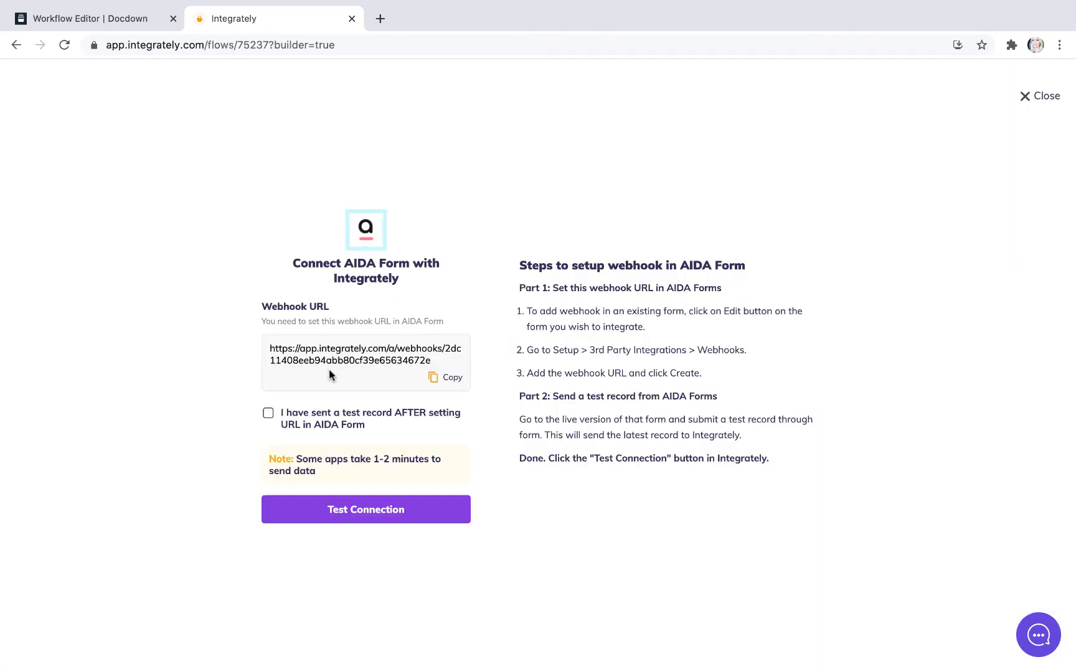
{"action": "left_click", "coordinate": [447, 380]}
Step: Switch to AidaForm at my.aidaform.com in a new browser tab, showing the list of forms
{"action": "left_click", "coordinate": [380, 18]}
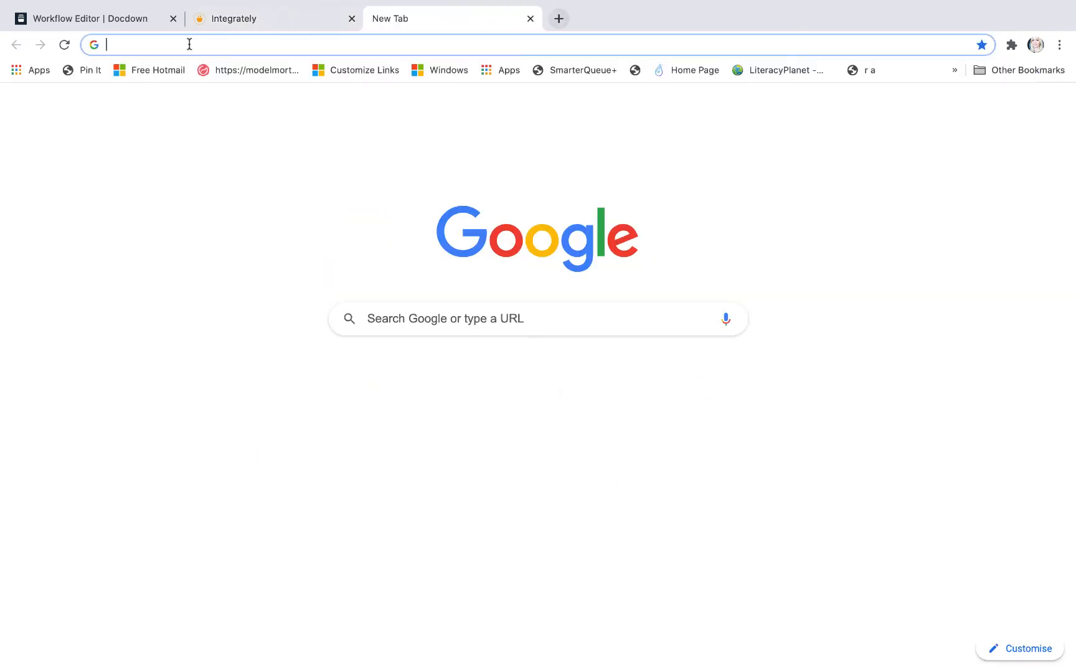
{"action": "left_click", "coordinate": [188, 42]}
{"action": "type", "text": "aidaform"}
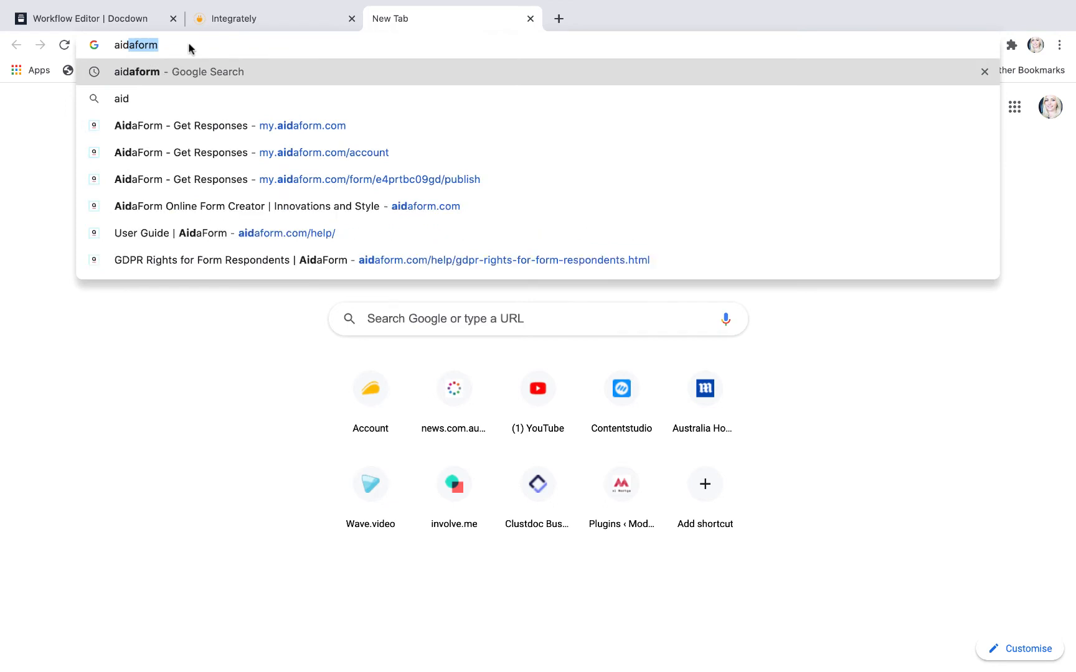
{"action": "left_click", "coordinate": [200, 125]}
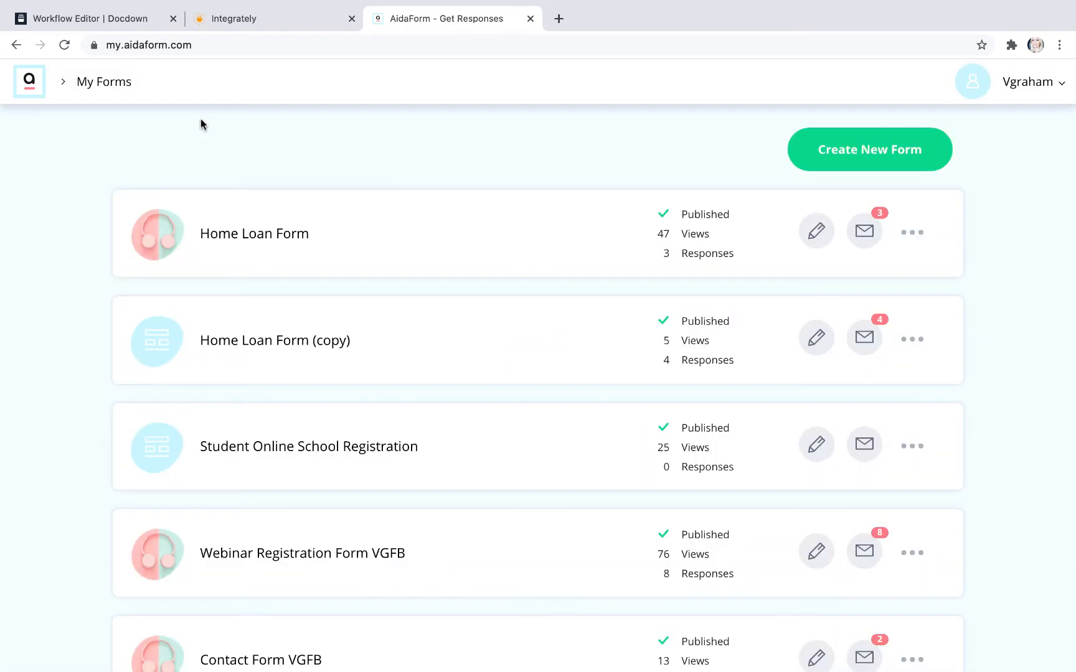
Step: Duplicate the Home Loan Form (copy) form under the name "Home Loan Form (copy) (copy)"
{"action": "left_click", "coordinate": [913, 340]}
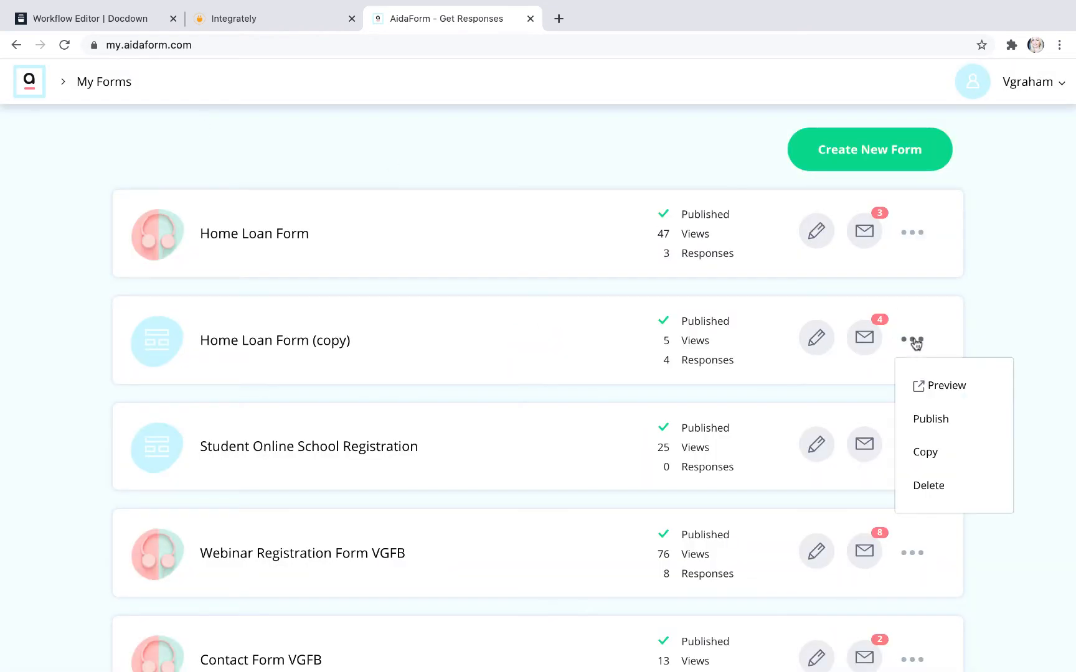
{"action": "left_click", "coordinate": [925, 454]}
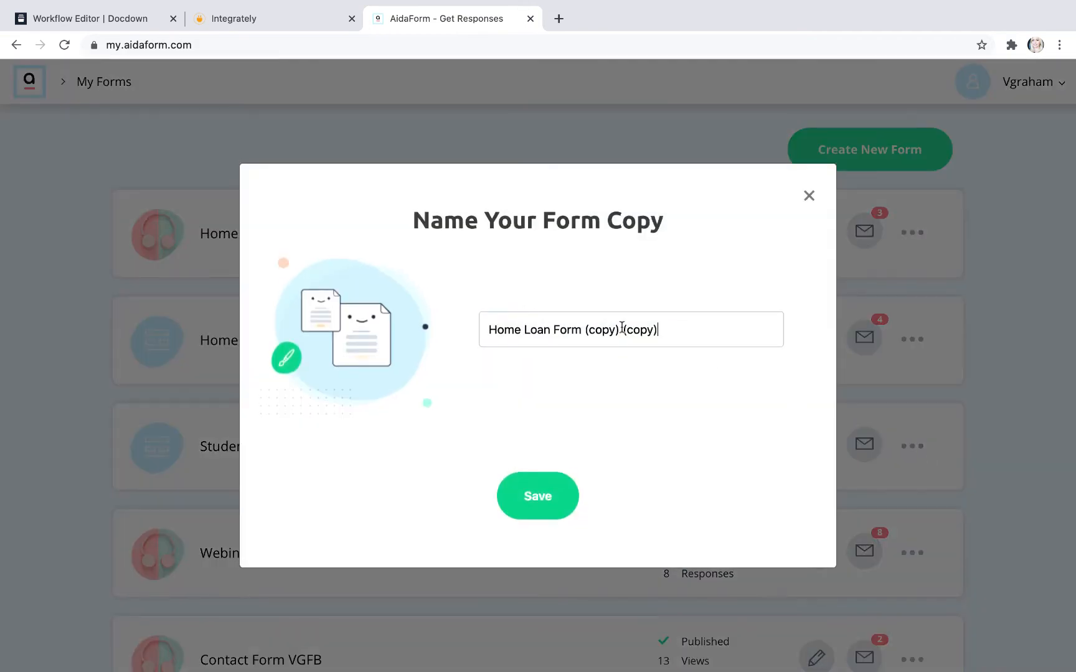
{"action": "left_click", "coordinate": [562, 492]}
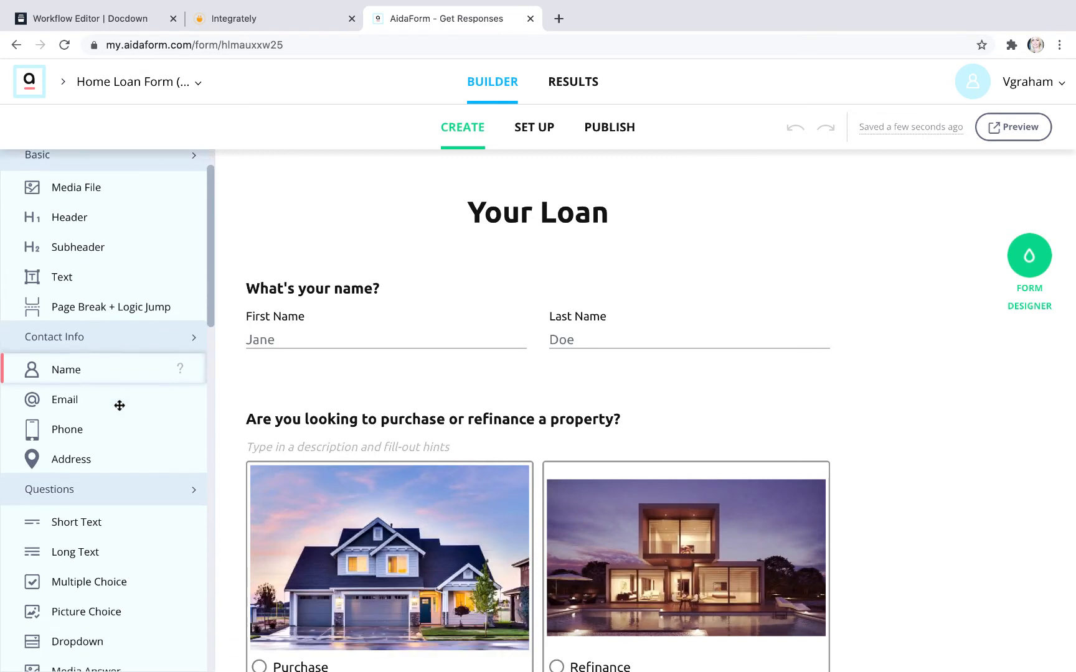
Step: Create a Webhooks integration in the duplicated form's third-party settings, using the webhook URL copied from Integrately
{"action": "left_click", "coordinate": [542, 128]}
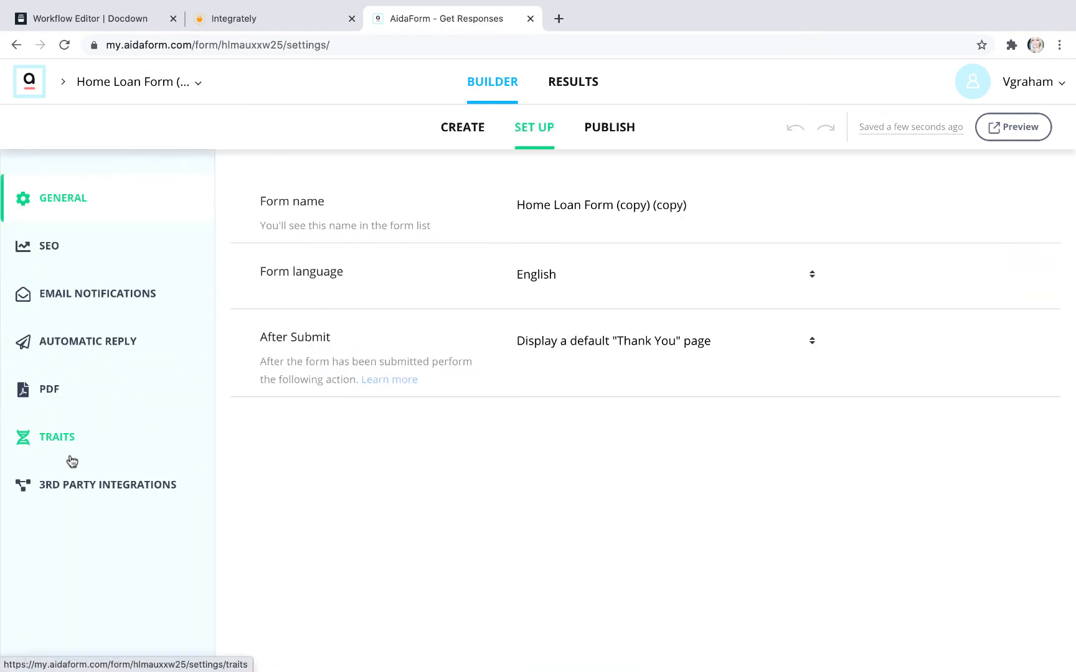
{"action": "left_click", "coordinate": [72, 485]}
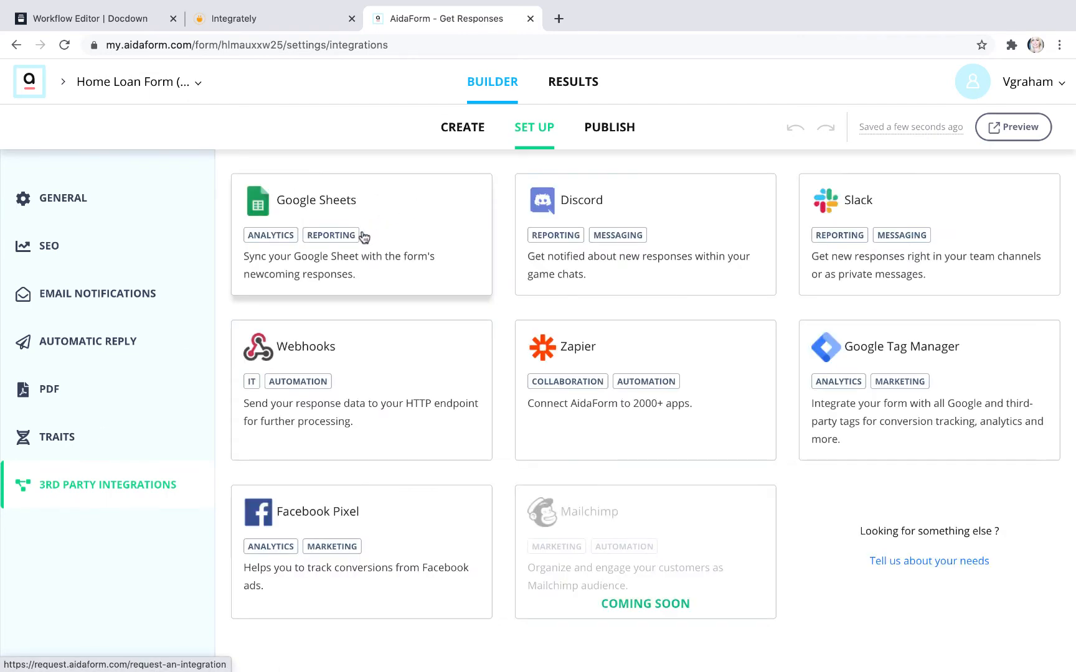
{"action": "left_click", "coordinate": [322, 350]}
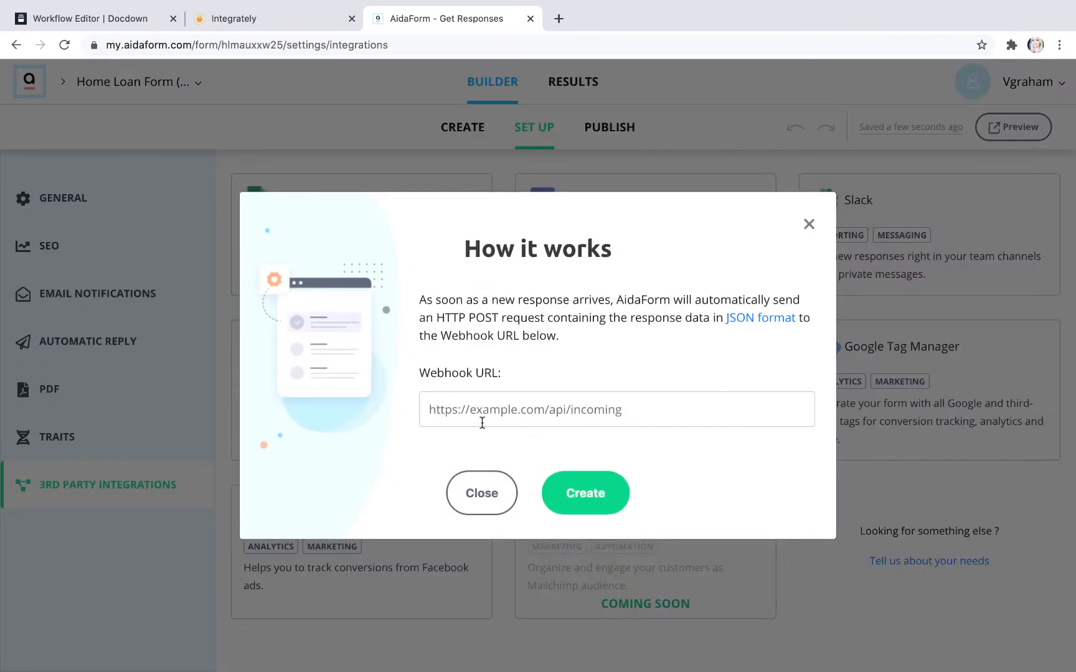
{"action": "left_click", "coordinate": [276, 18]}
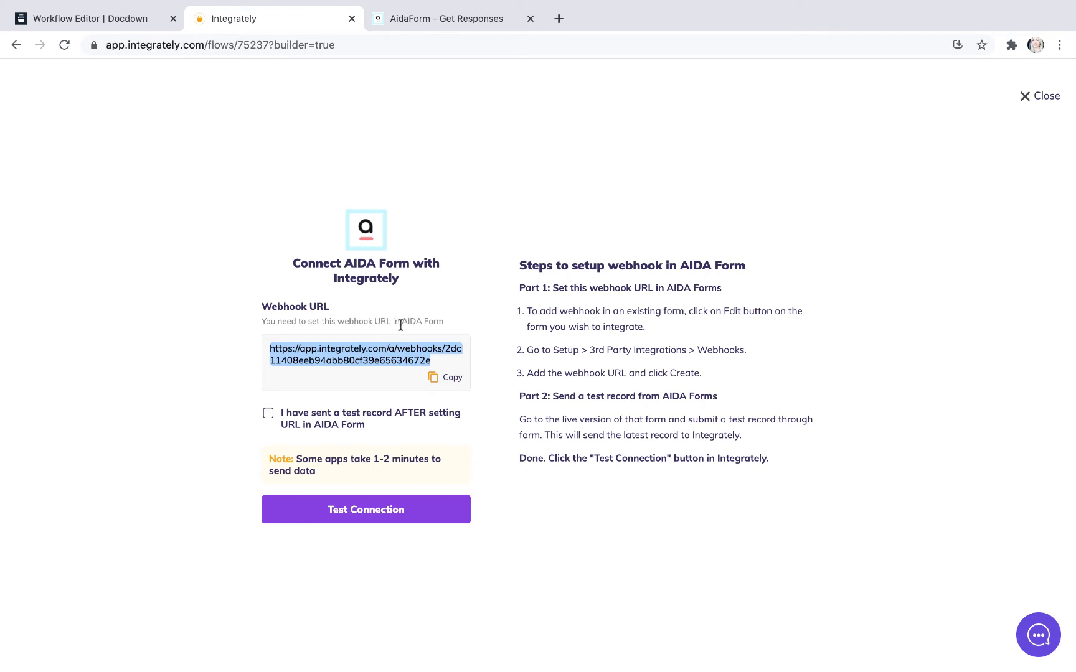
{"action": "left_click", "coordinate": [418, 20]}
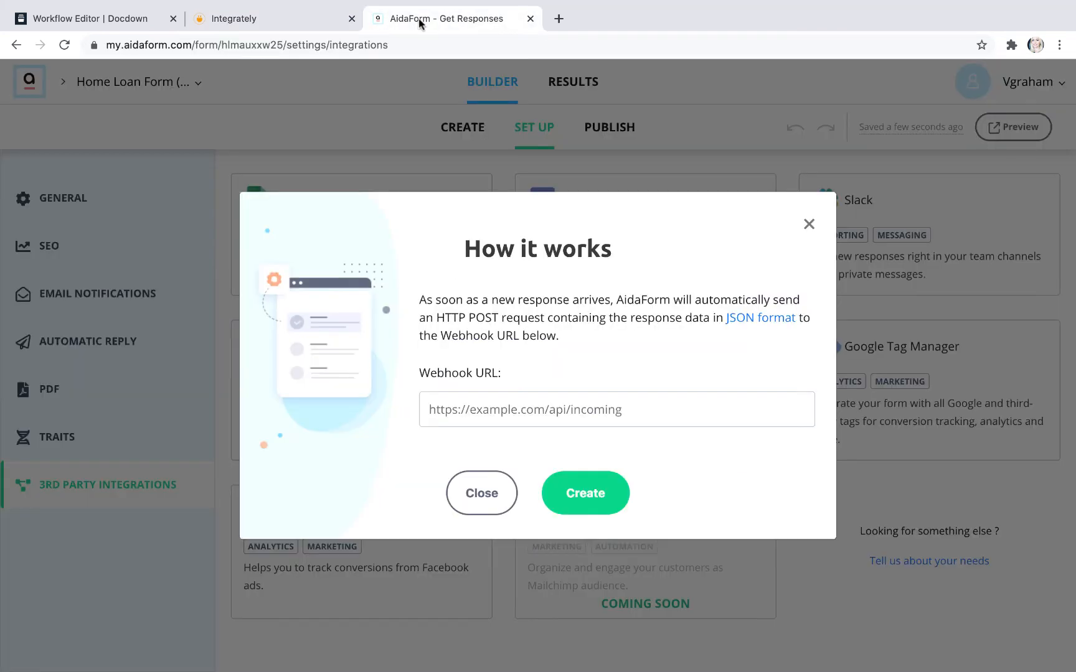
{"action": "left_click", "coordinate": [439, 411]}
{"action": "key", "text": "ctrl+v"}
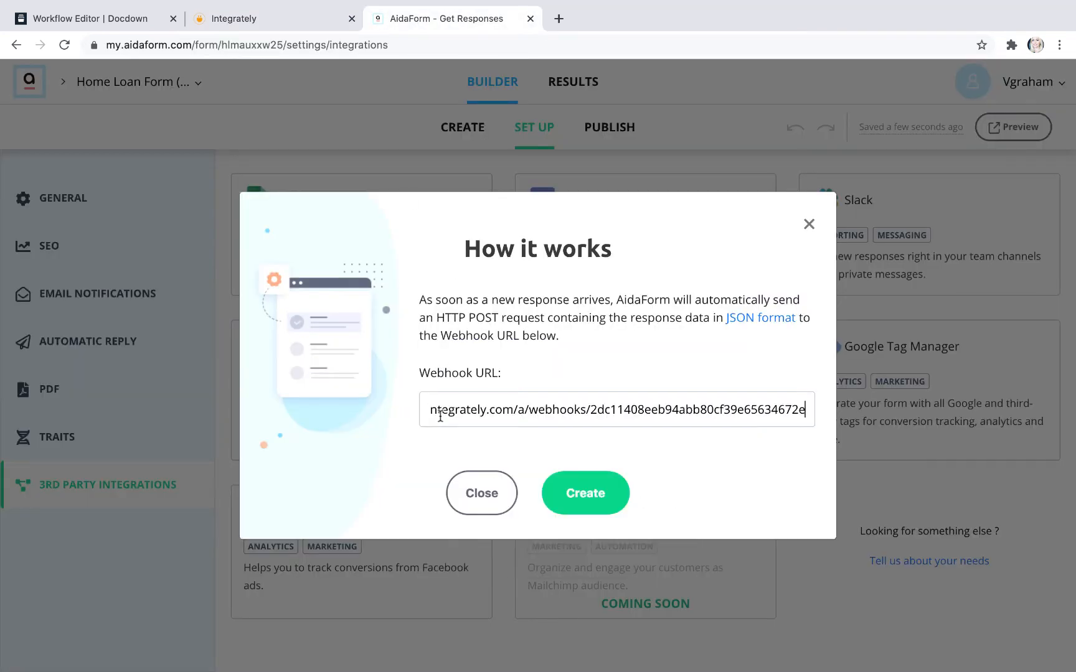
{"action": "left_click", "coordinate": [585, 495]}
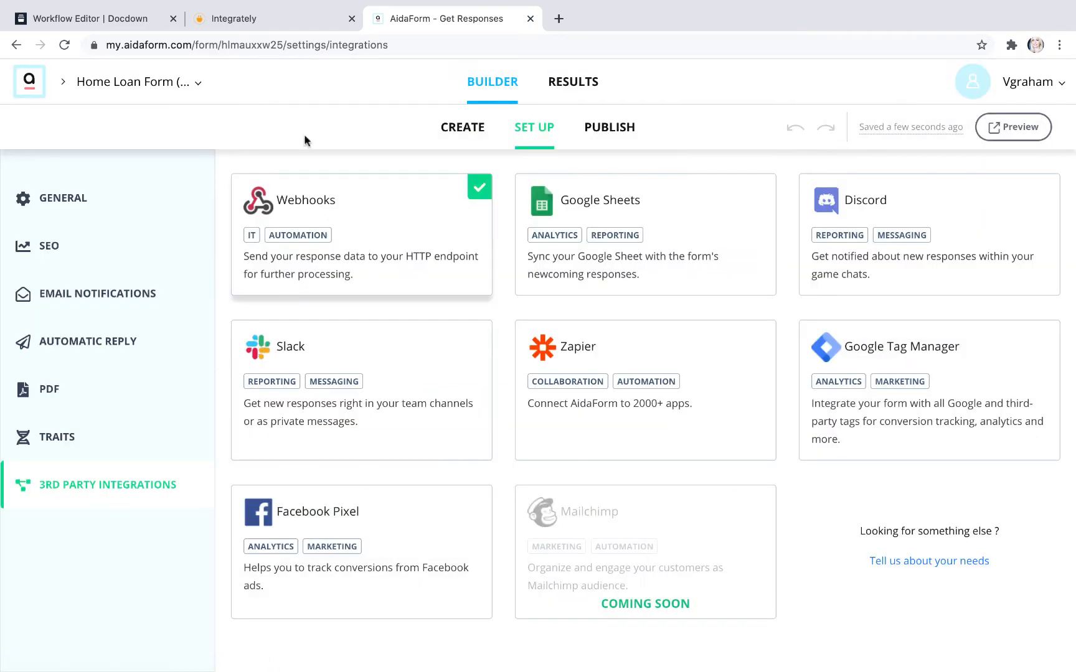
Step: Publish the duplicated home loan form by setting its form status to on, and copy its public link
{"action": "left_click", "coordinate": [616, 130]}
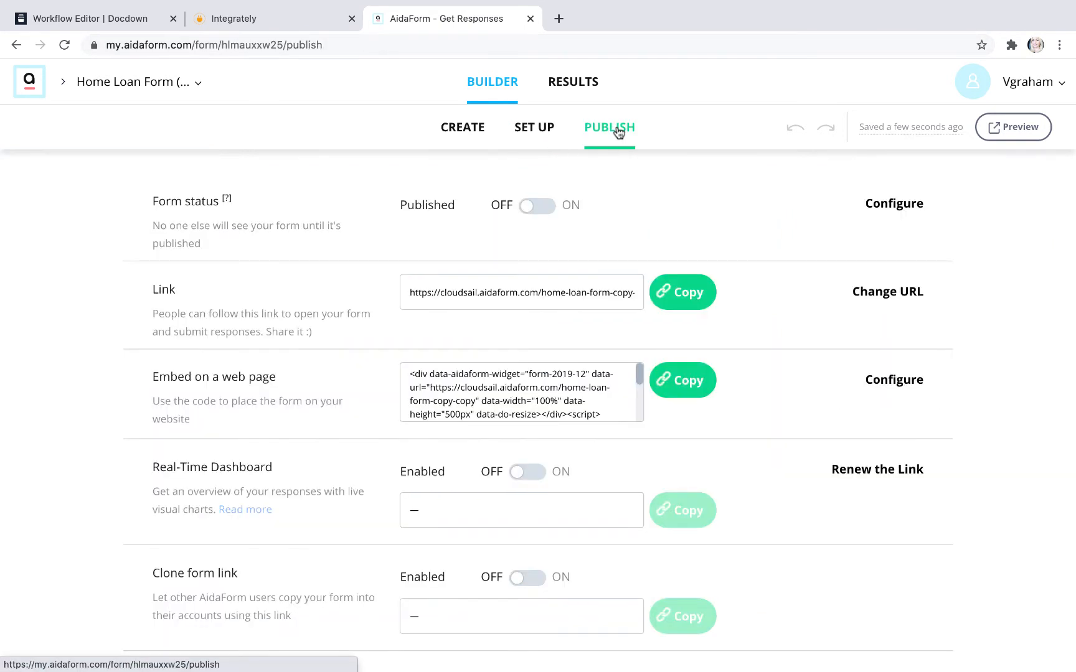
{"action": "left_click", "coordinate": [551, 208]}
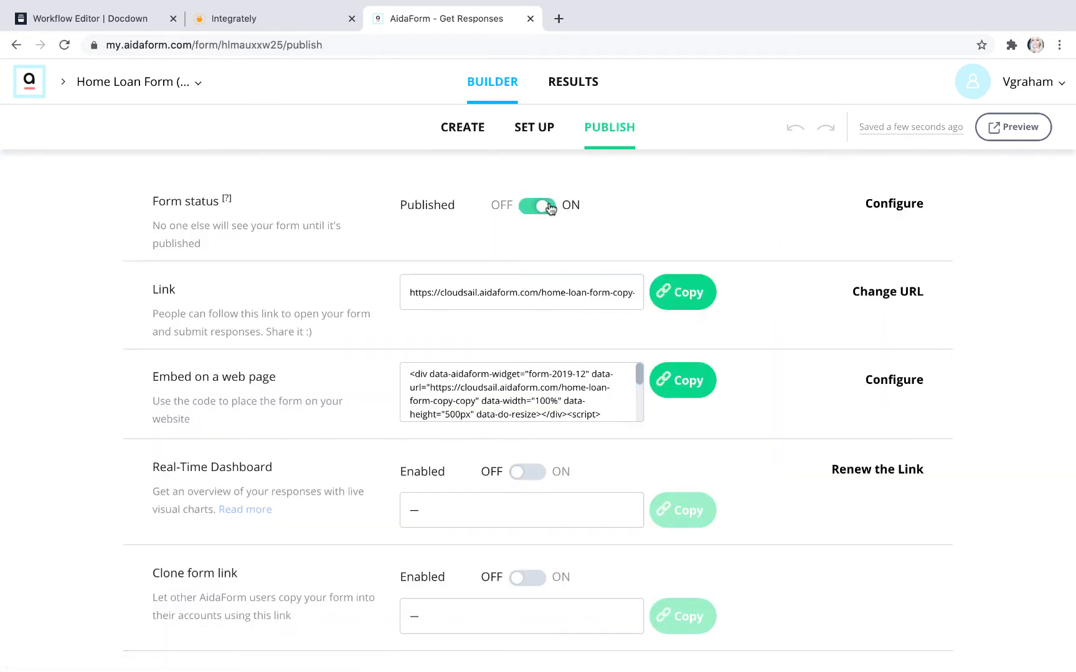
{"action": "left_click", "coordinate": [672, 289]}
Step: Open the copied form link cloudsail.aidaform.com/home-loan-form-copy-copy in a new browser tab
{"action": "left_click", "coordinate": [558, 19]}
{"action": "left_click", "coordinate": [203, 46]}
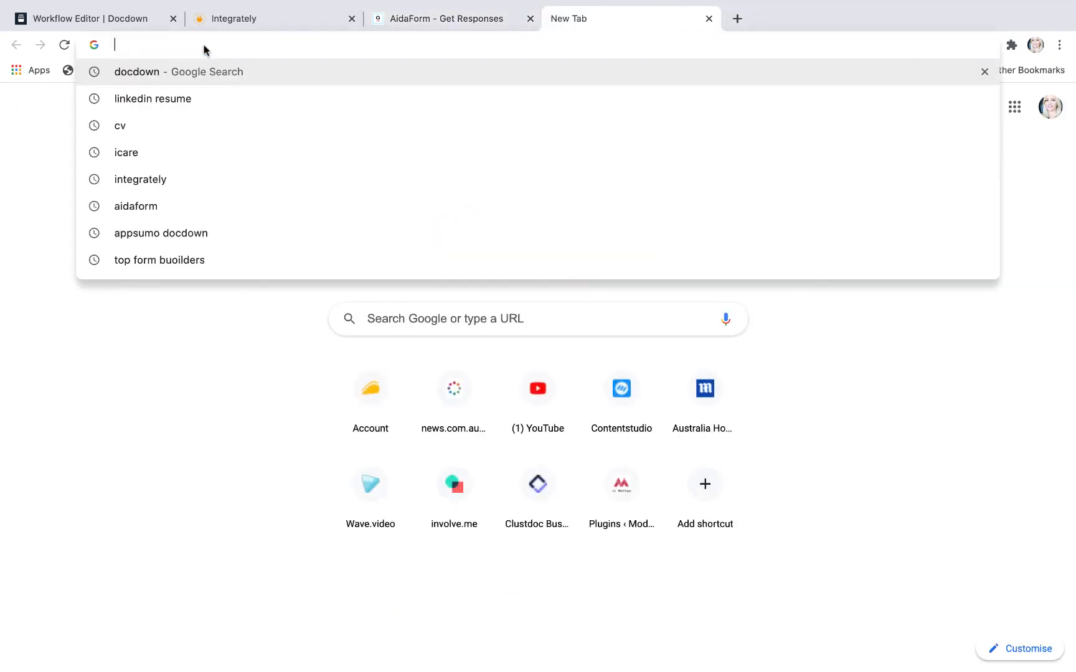
{"action": "right_click", "coordinate": [161, 42]}
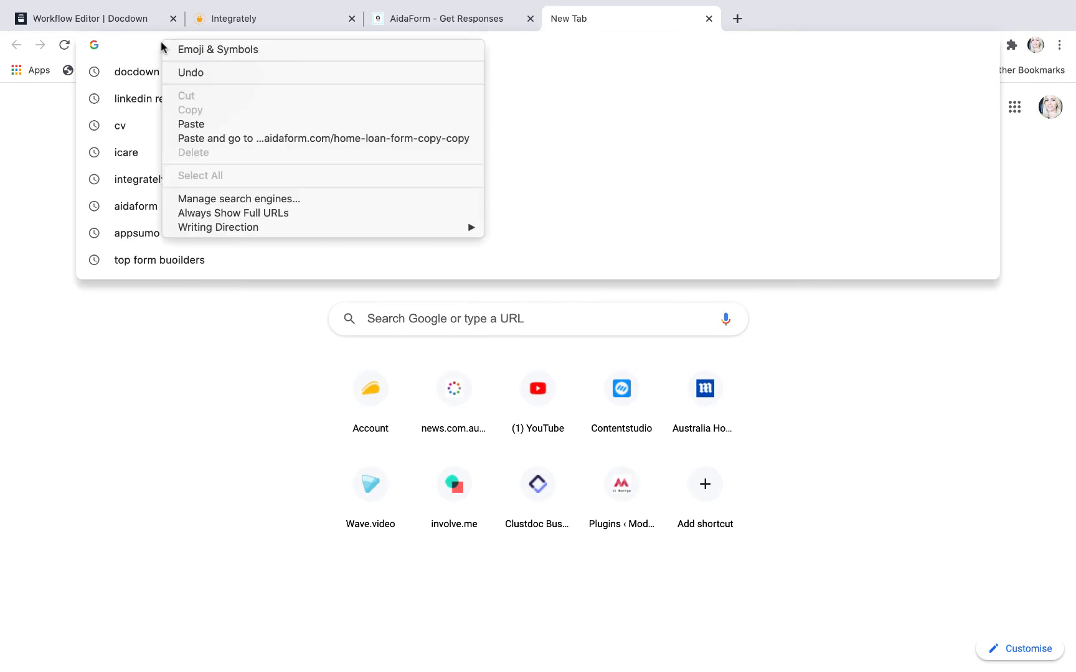
{"action": "left_click", "coordinate": [213, 124]}
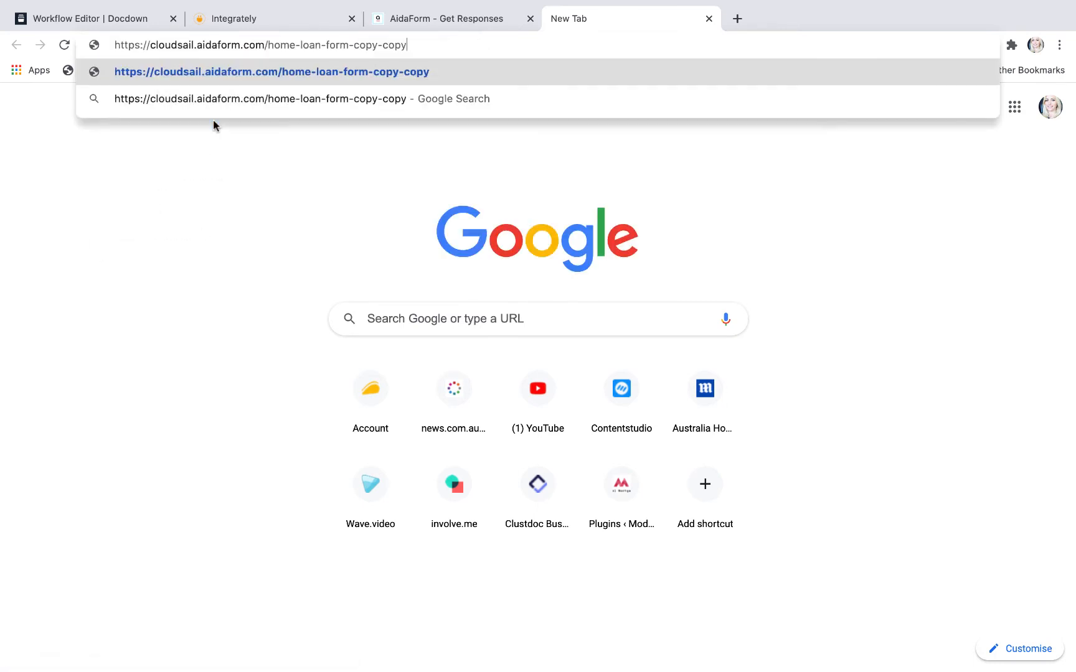
{"action": "key", "text": "Return"}
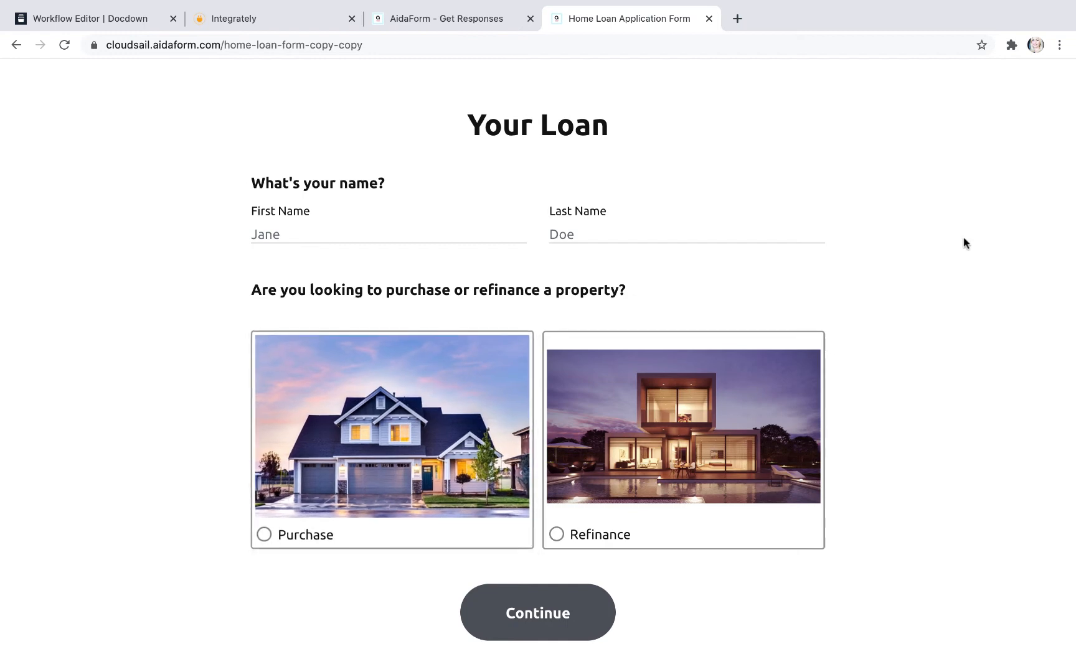
Step: Check Integrately's test-record instructions, and fill in the applicant's first and last name on the live home loan form
{"action": "mouse_move", "coordinate": [487, 25]}
{"action": "left_click", "coordinate": [453, 18]}
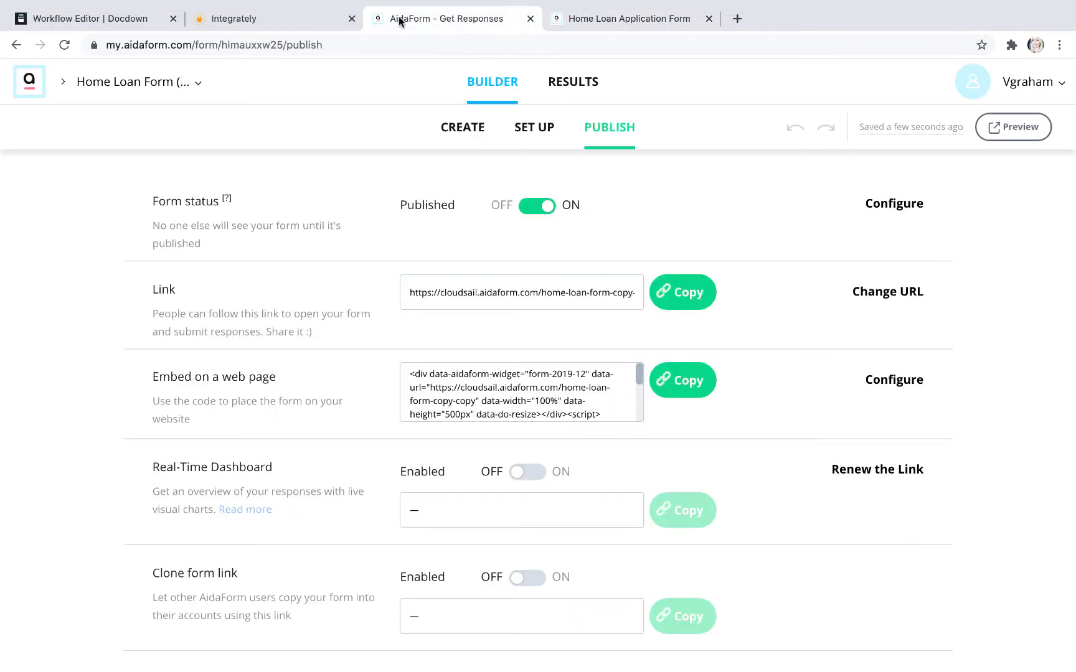
{"action": "left_click", "coordinate": [288, 21]}
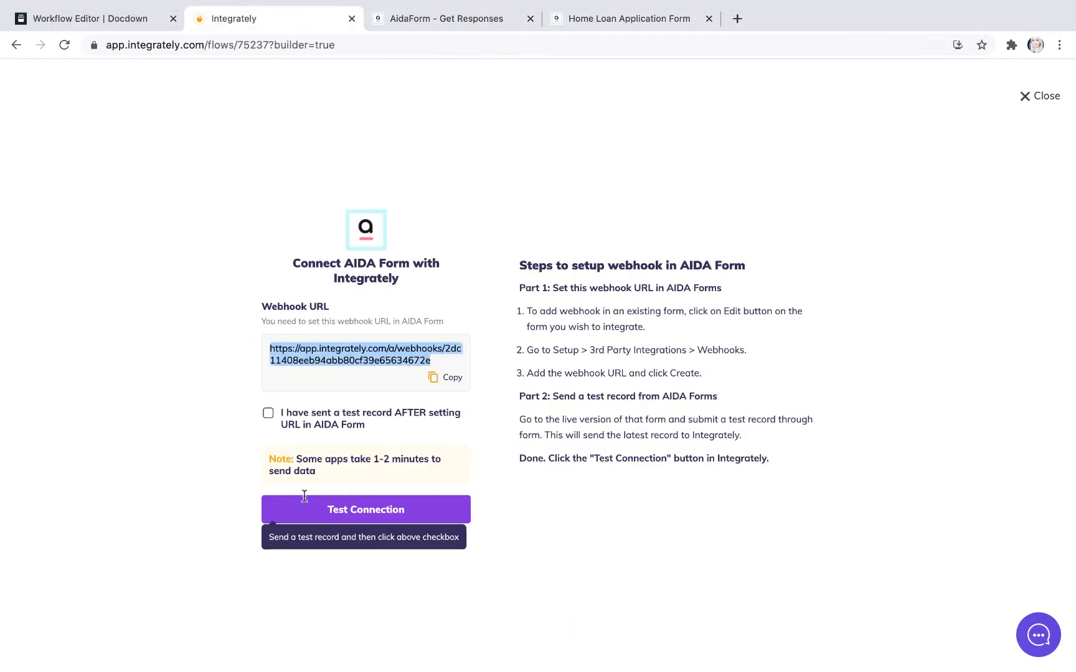
{"action": "left_click", "coordinate": [632, 20]}
{"action": "left_click", "coordinate": [338, 231]}
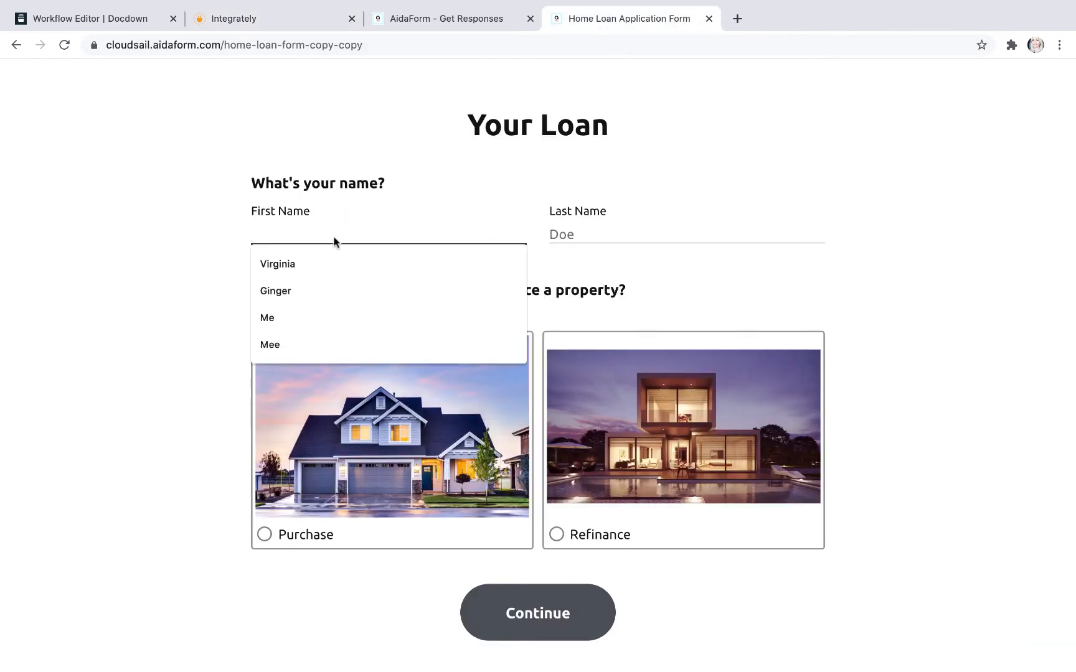
{"action": "left_click", "coordinate": [315, 263]}
{"action": "left_click", "coordinate": [561, 232]}
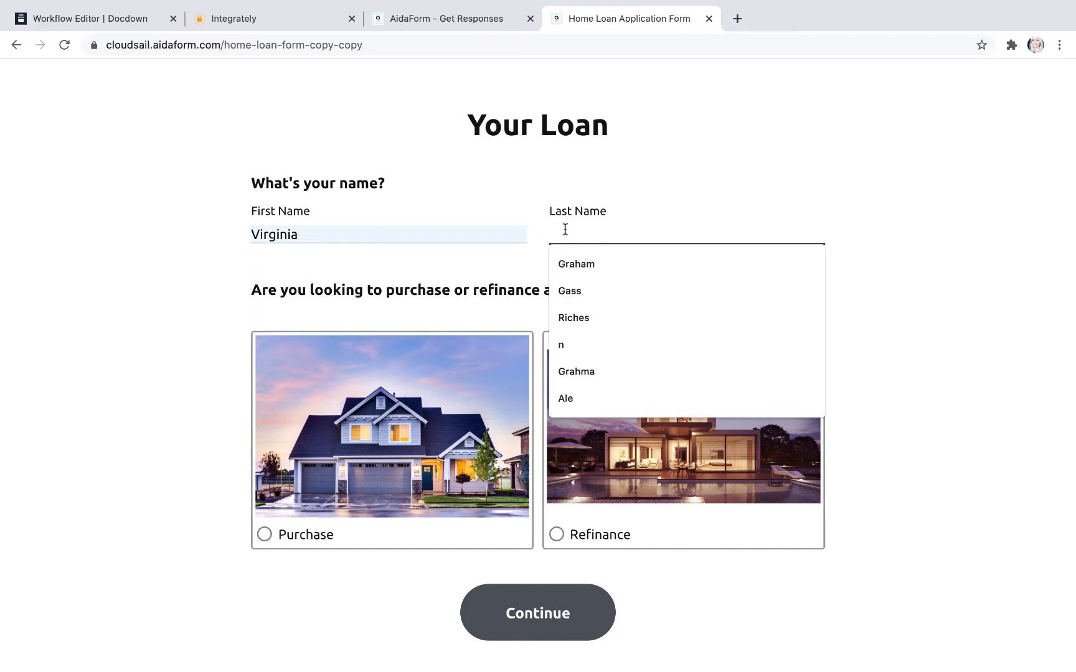
{"action": "left_click", "coordinate": [581, 272]}
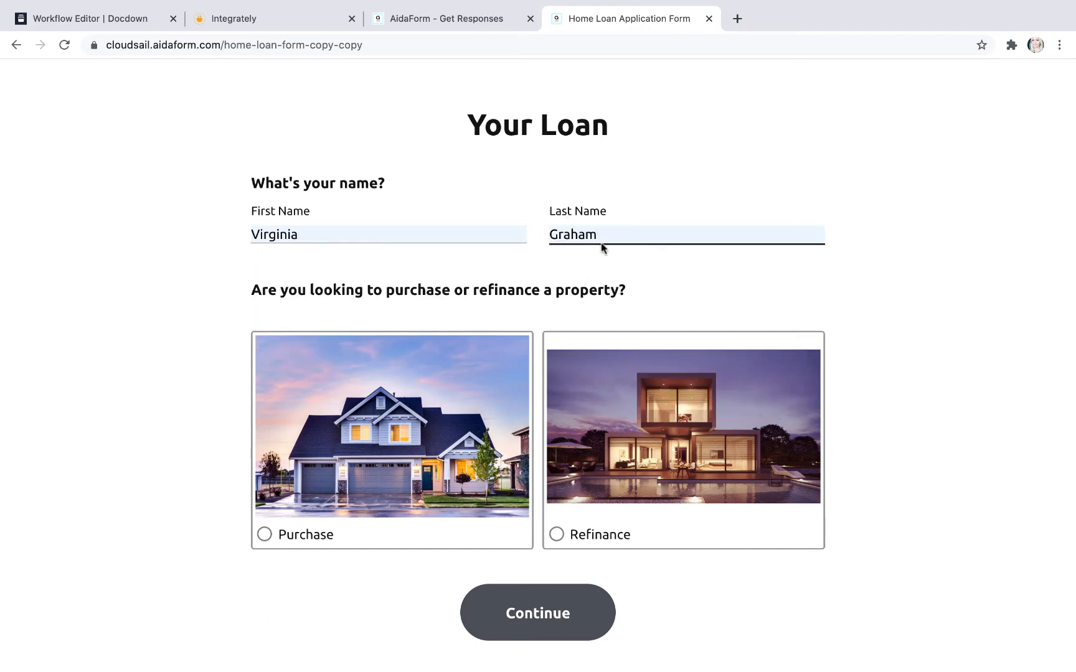
{"action": "left_click_drag", "start_coordinate": [596, 233], "coordinate": [551, 233]}
{"action": "type", "text": "Riches"}
{"action": "left_click", "coordinate": [569, 266]}
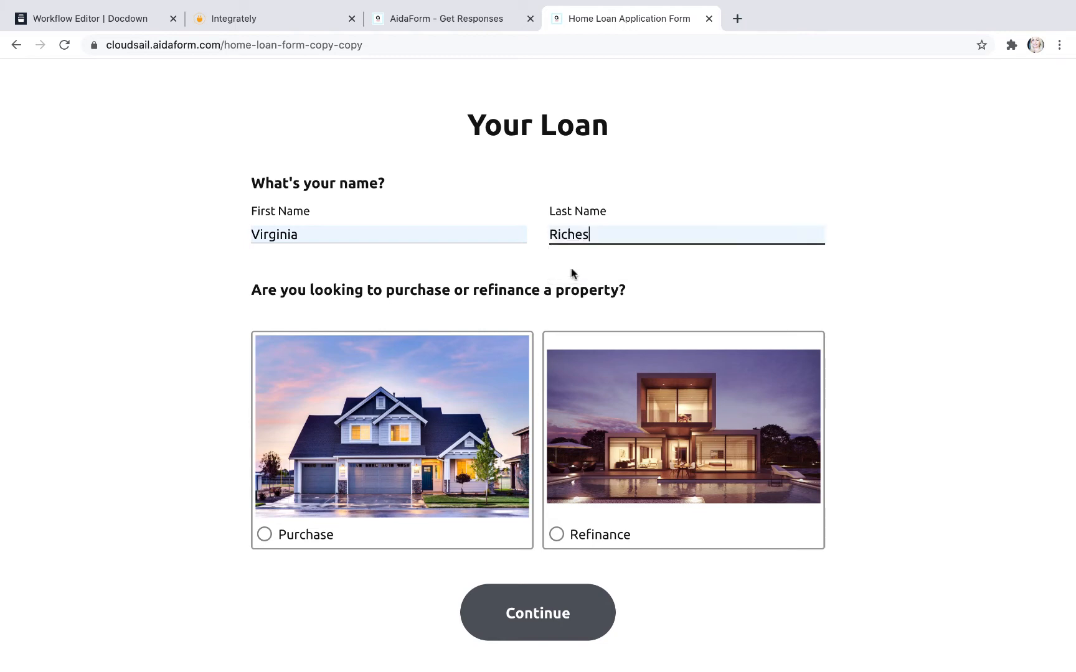
Step: Answer the form's loan questions with Purchase, Yes for first home buyer, and Owner Occupied
{"action": "left_click", "coordinate": [457, 408]}
{"action": "left_click", "coordinate": [554, 607]}
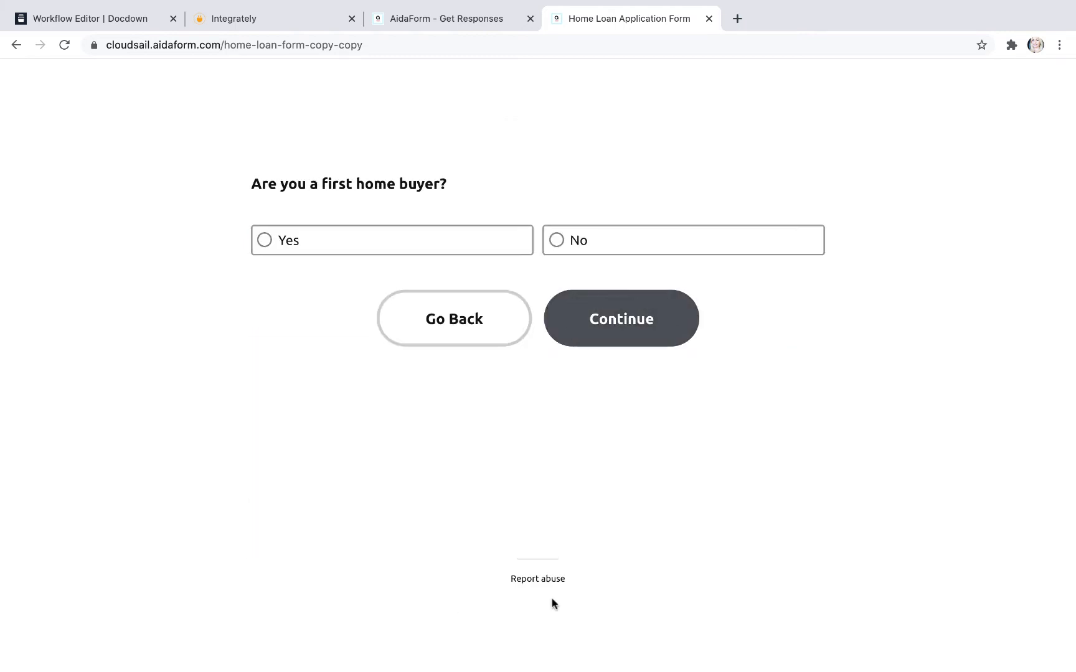
{"action": "left_click", "coordinate": [403, 247]}
{"action": "left_click", "coordinate": [593, 314]}
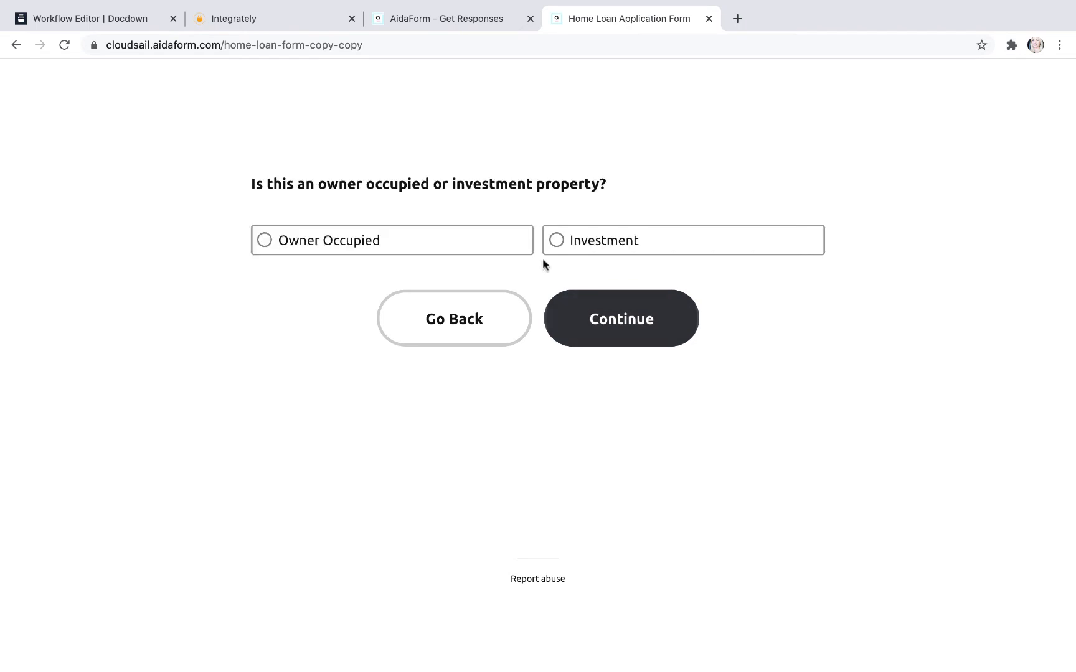
{"action": "left_click", "coordinate": [509, 238]}
{"action": "left_click", "coordinate": [586, 302]}
Step: Enter 2 as the property's estimated value and 2 as the amount to borrow
{"action": "left_click", "coordinate": [455, 221]}
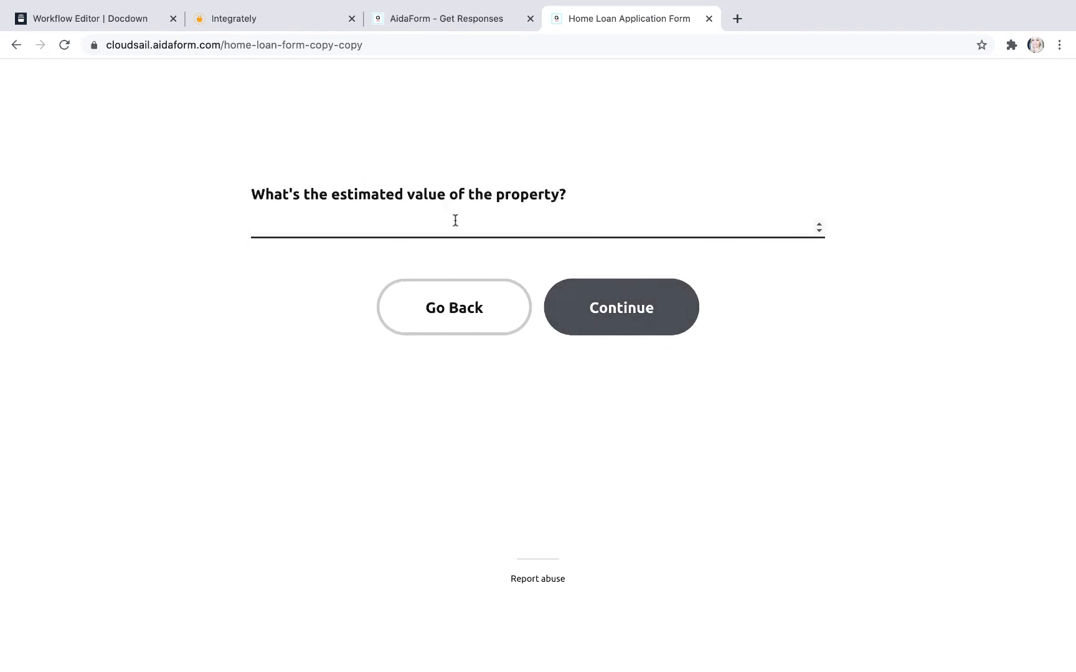
{"action": "type", "text": "2"}
{"action": "left_click", "coordinate": [592, 296]}
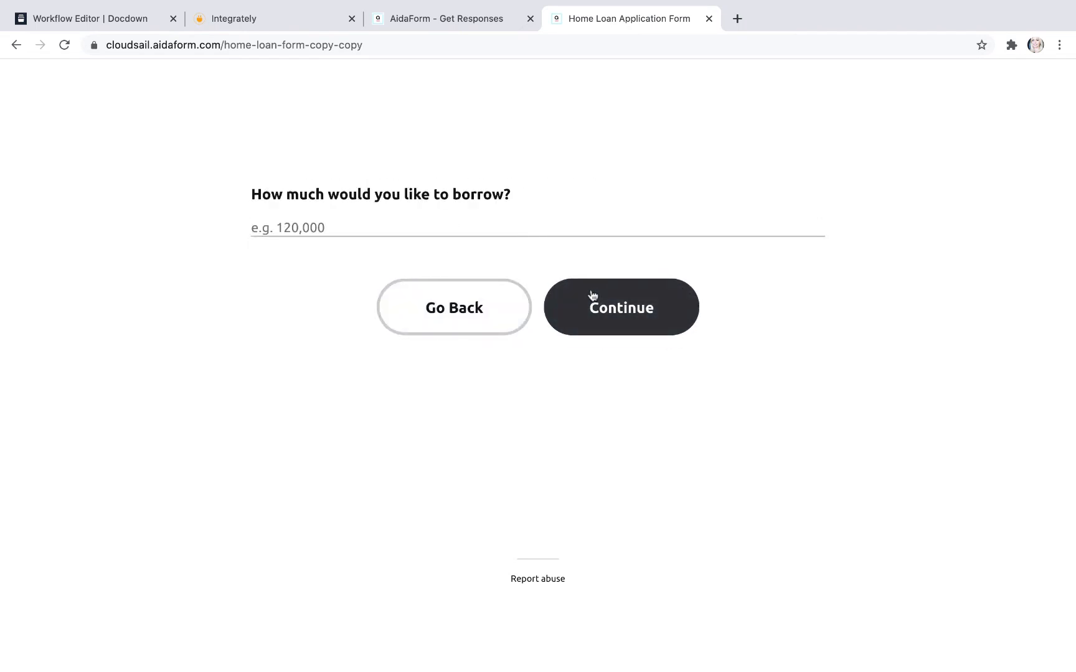
{"action": "left_click", "coordinate": [478, 228]}
{"action": "type", "text": "2"}
{"action": "left_click", "coordinate": [592, 290]}
Step: Choose "An established home" as the property type and upload "(Copy) How to Start Blogging & Earn Money - 1280 x 720 px (4).jpeg" as the payslip
{"action": "left_click", "coordinate": [378, 160]}
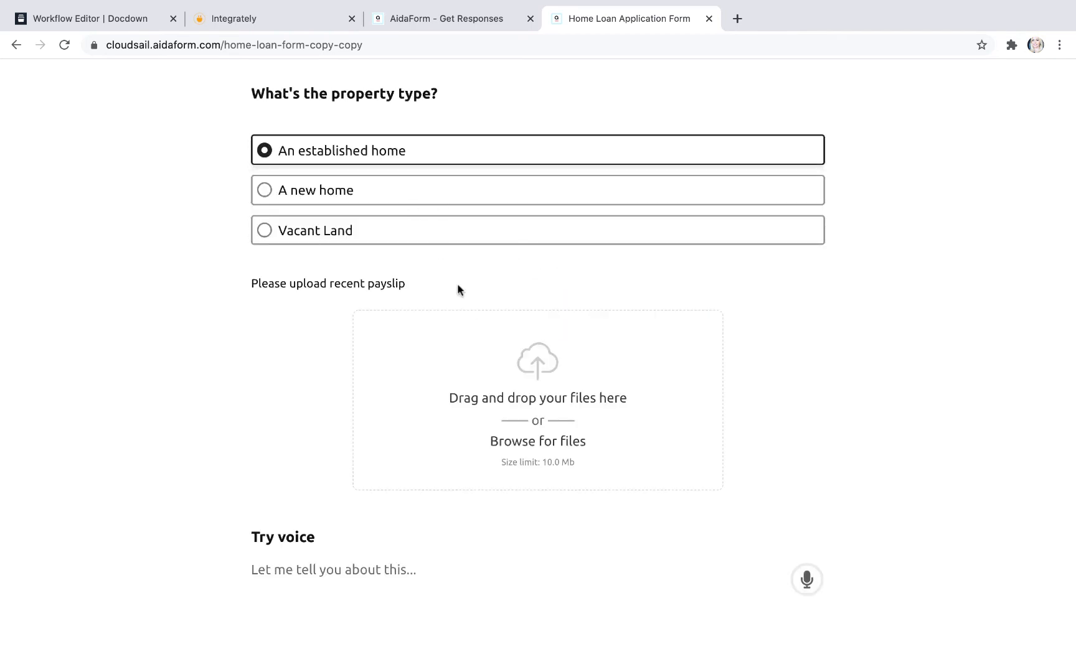
{"action": "left_click", "coordinate": [472, 413]}
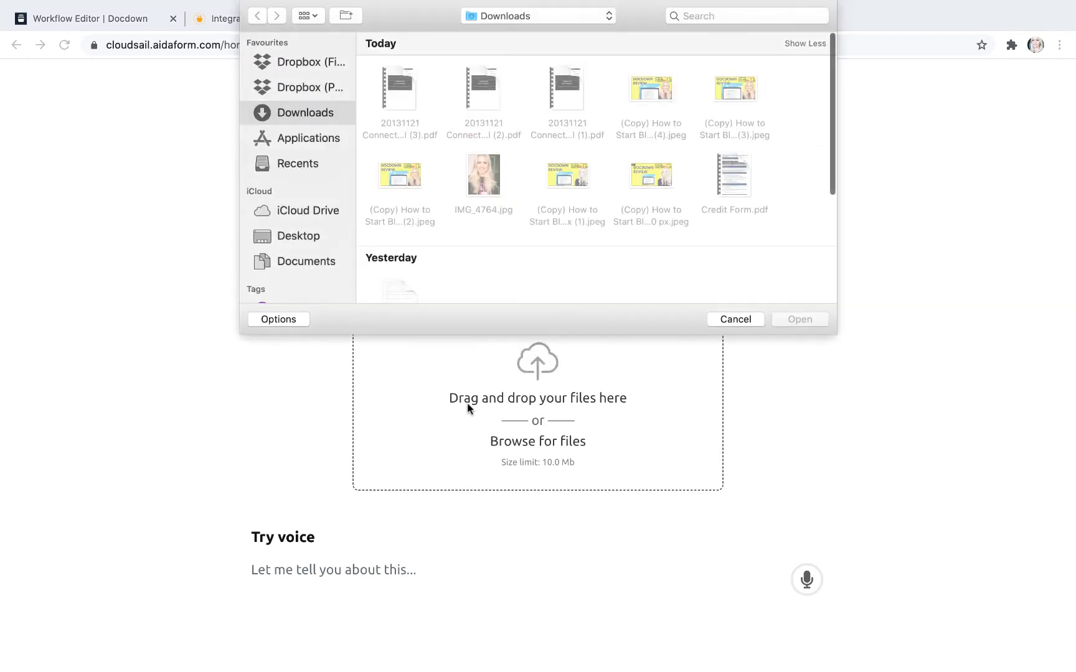
{"action": "left_click", "coordinate": [670, 92]}
{"action": "left_click", "coordinate": [810, 315]}
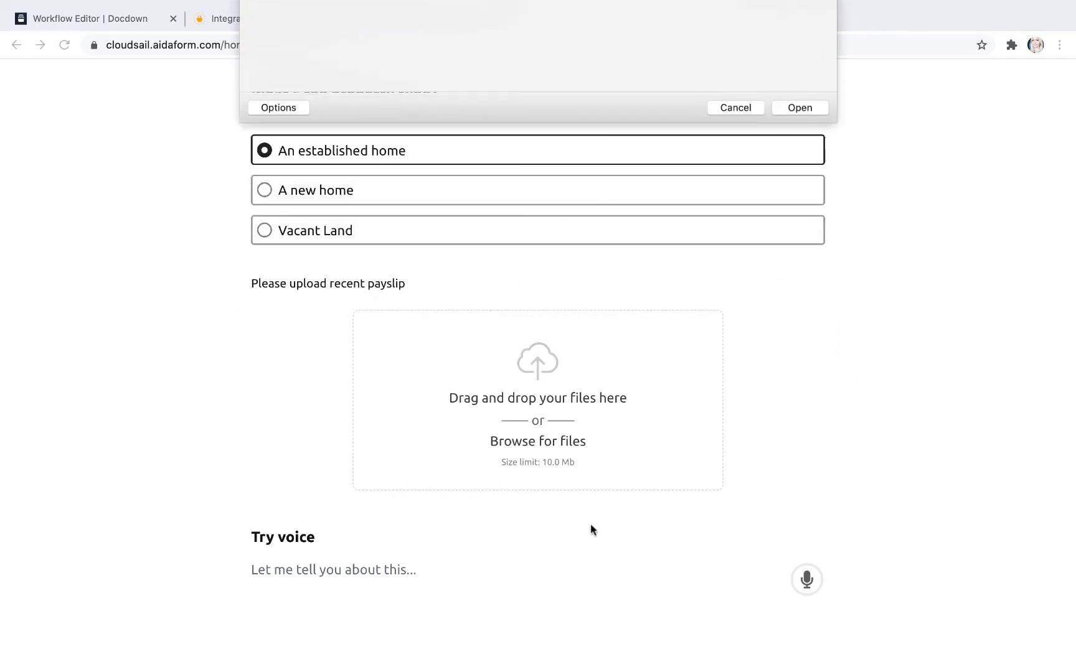
Step: Dictate "try ok let me try this" into the form's Try voice field
{"action": "scroll", "coordinate": [791, 560], "scroll_direction": "down", "scroll_amount": 5}
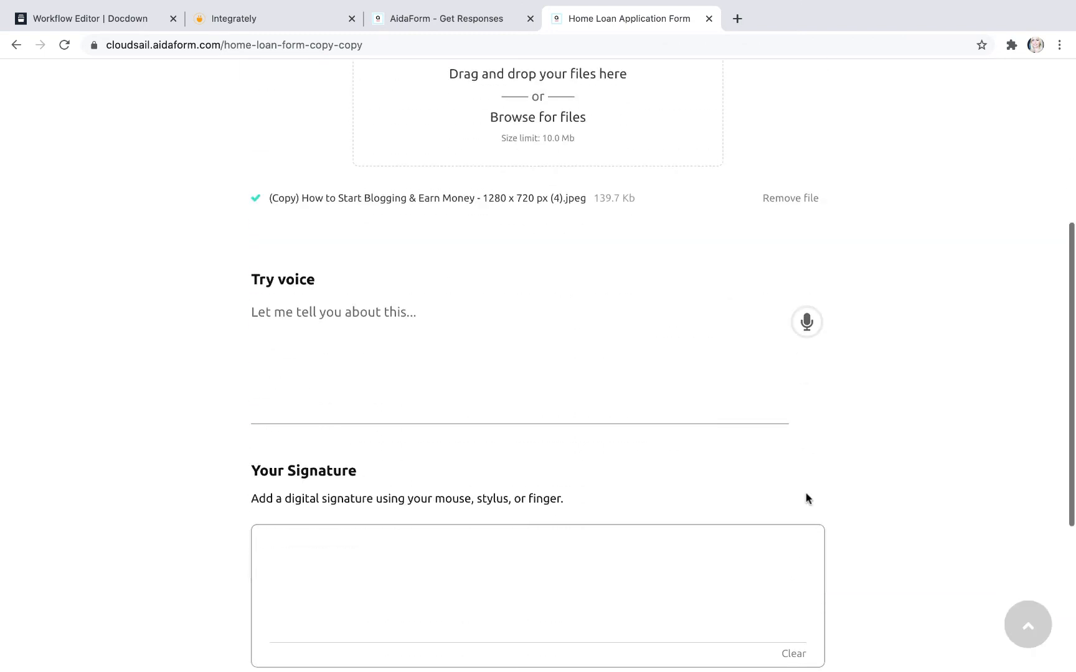
{"action": "left_click", "coordinate": [807, 322]}
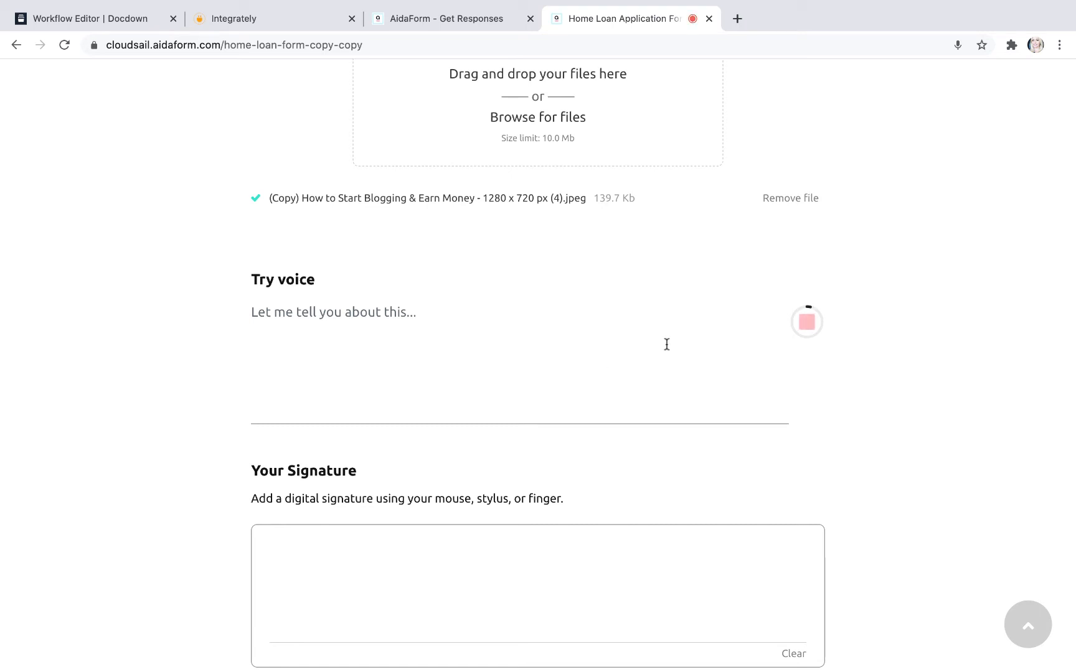
{"action": "left_click", "coordinate": [807, 322]}
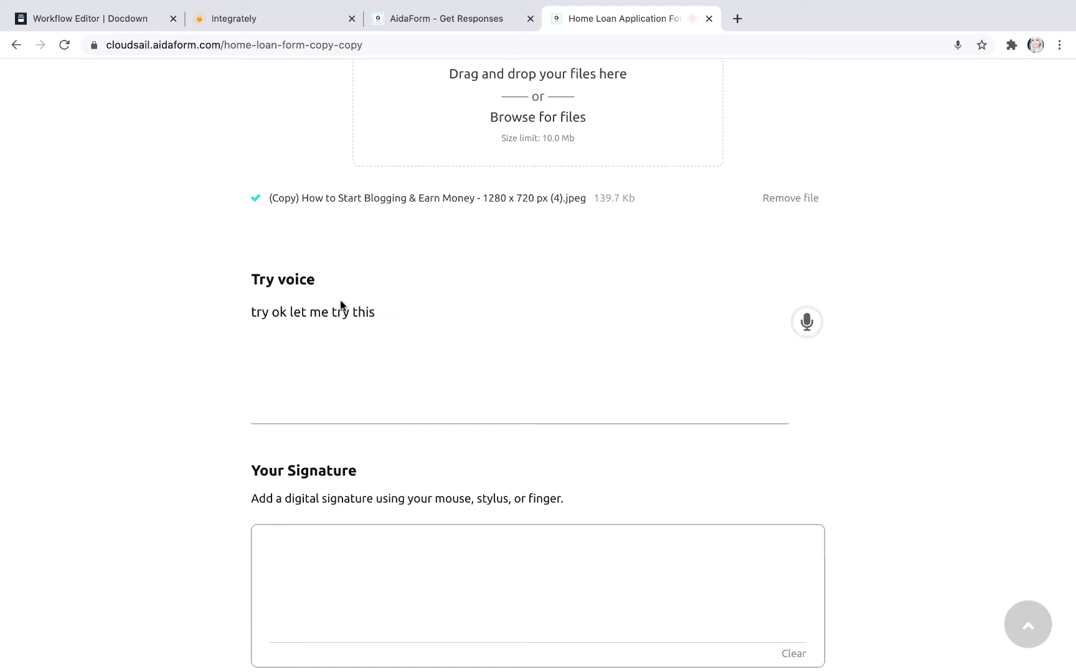
Step: Draw a freehand signature in the Your Signature field and submit the loan application
{"action": "scroll", "coordinate": [369, 356], "scroll_direction": "down", "scroll_amount": 5}
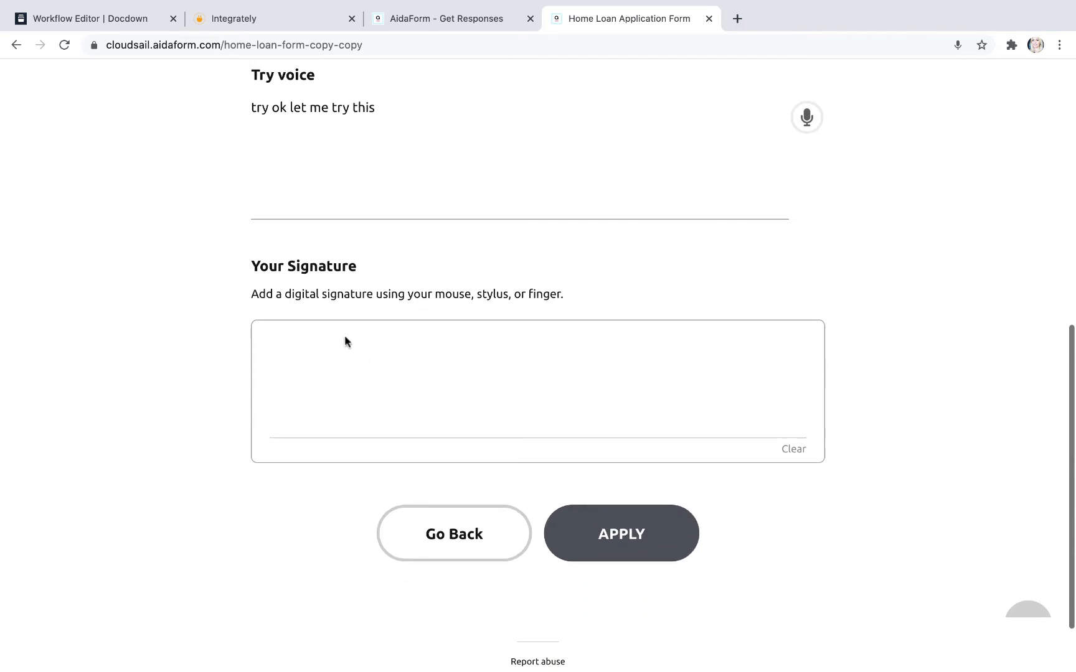
{"action": "left_click_drag", "start_coordinate": [345, 337], "coordinate": [699, 391]}
{"action": "left_click", "coordinate": [608, 539]}
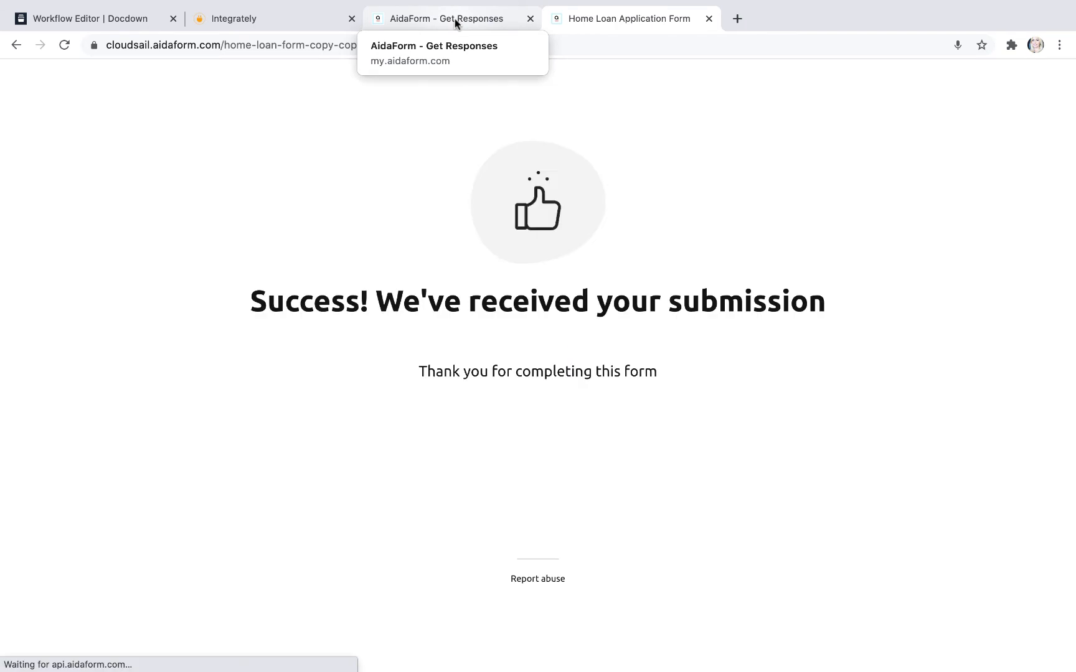
Step: Switch to Integrately, confirm that a test record was sent from AIDA Form, and test the connection
{"action": "left_click", "coordinate": [291, 24]}
{"action": "left_click", "coordinate": [267, 406]}
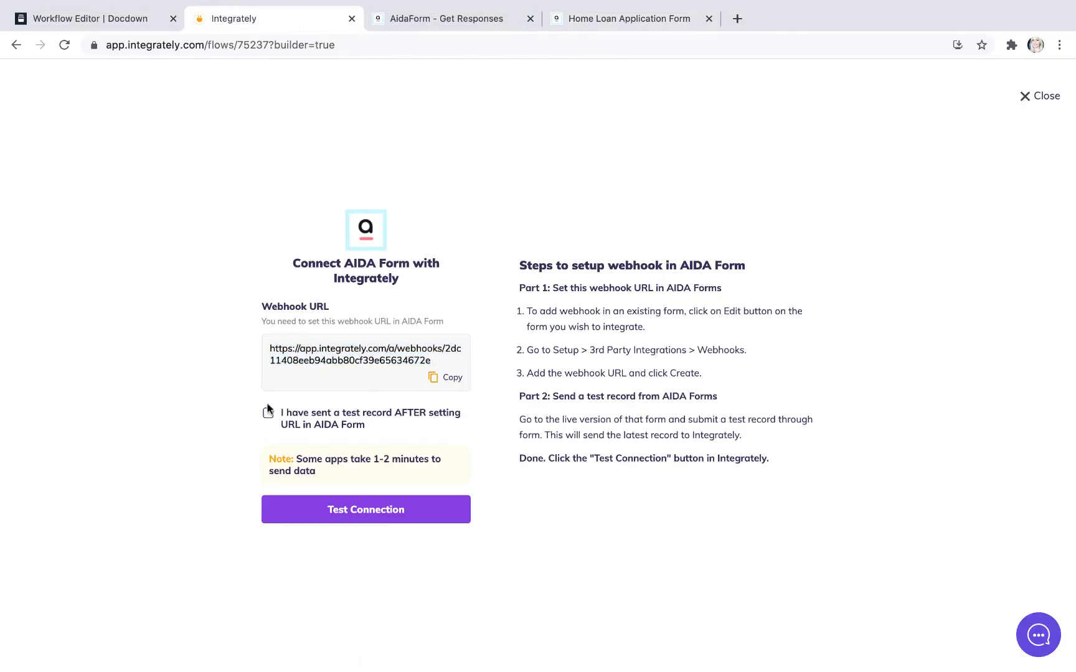
{"action": "left_click", "coordinate": [268, 414]}
{"action": "left_click", "coordinate": [369, 510]}
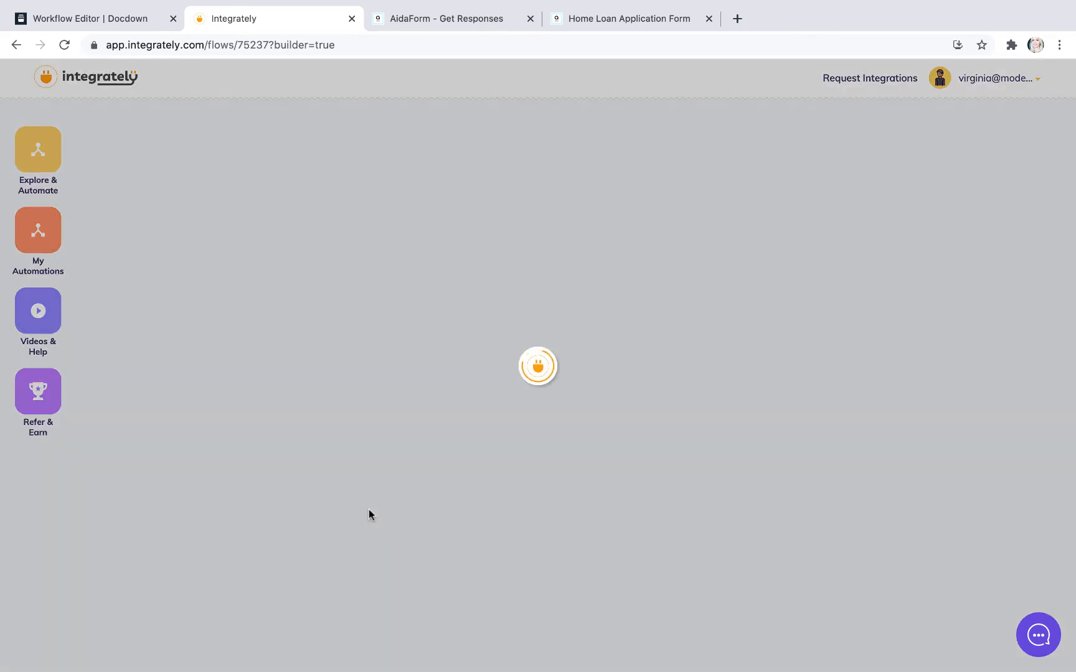
Step: Refresh the test data of the "Form is submitted in AIDA Form" trigger to load the submitted record
{"action": "scroll", "coordinate": [370, 516], "scroll_direction": "down", "scroll_amount": 3}
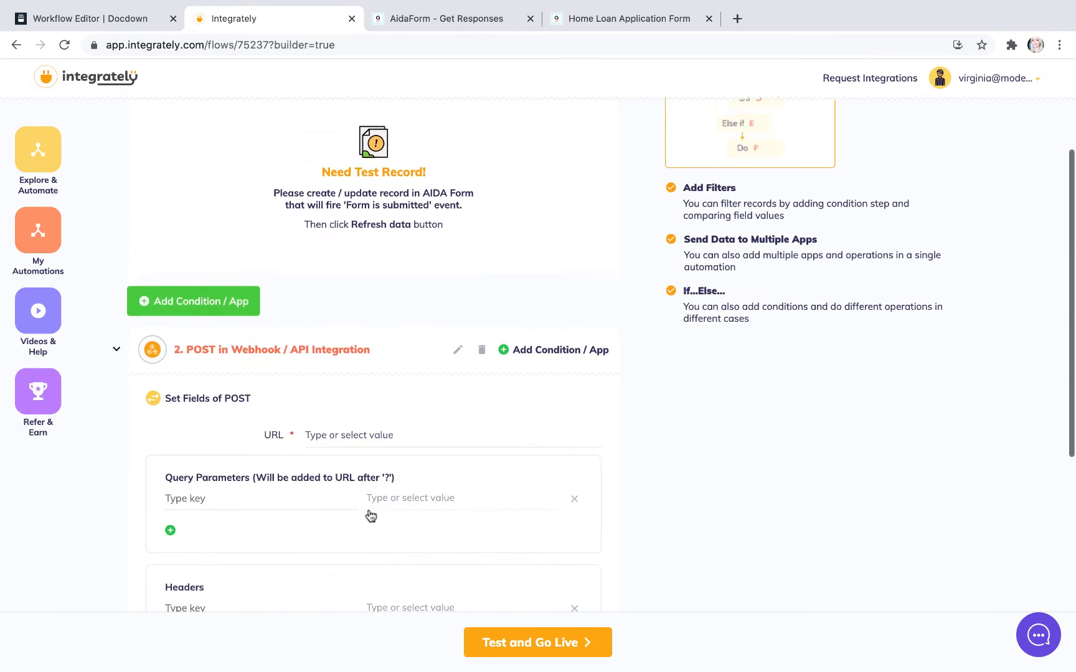
{"action": "scroll", "coordinate": [369, 510], "scroll_direction": "down", "scroll_amount": 5}
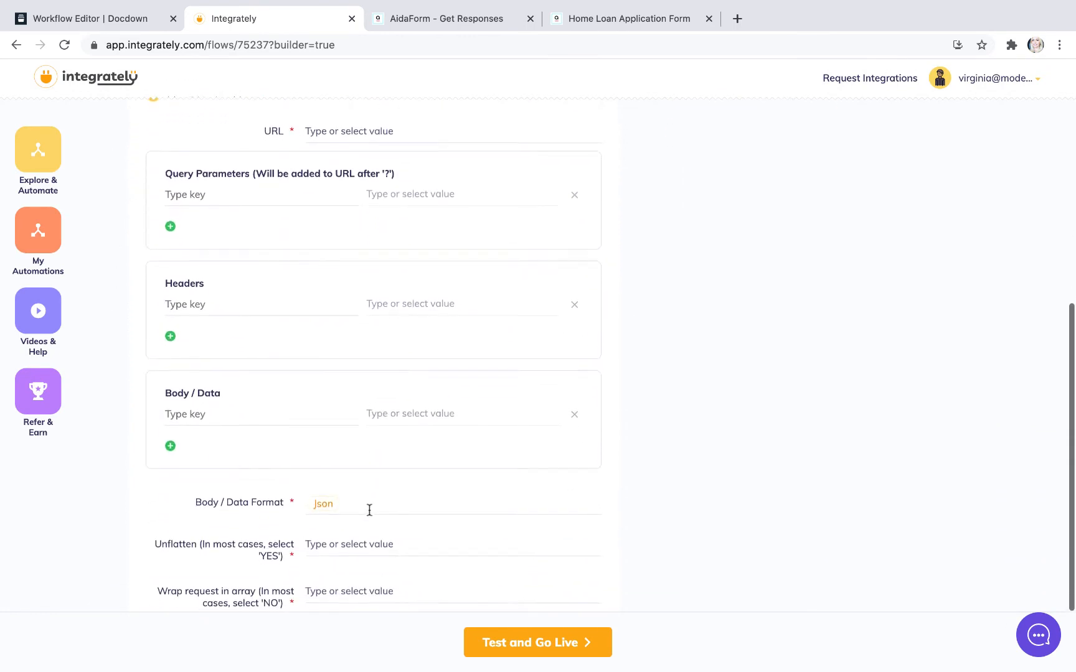
{"action": "scroll", "coordinate": [369, 509], "scroll_direction": "down", "scroll_amount": 2}
{"action": "scroll", "coordinate": [369, 510], "scroll_direction": "up", "scroll_amount": 10}
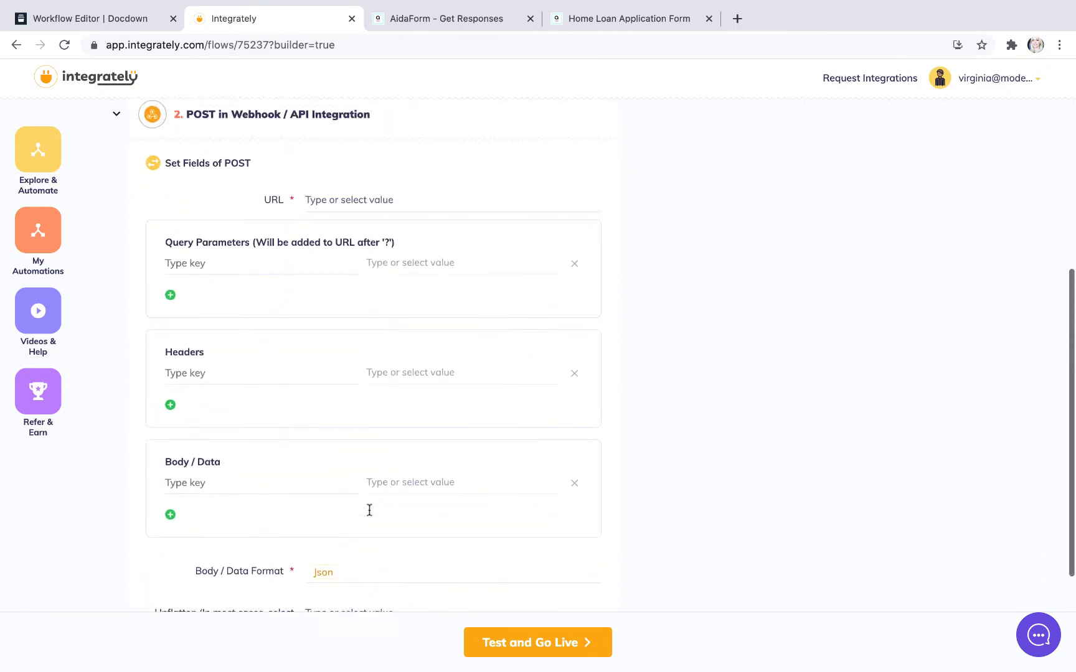
{"action": "scroll", "coordinate": [369, 510], "scroll_direction": "up", "scroll_amount": 1}
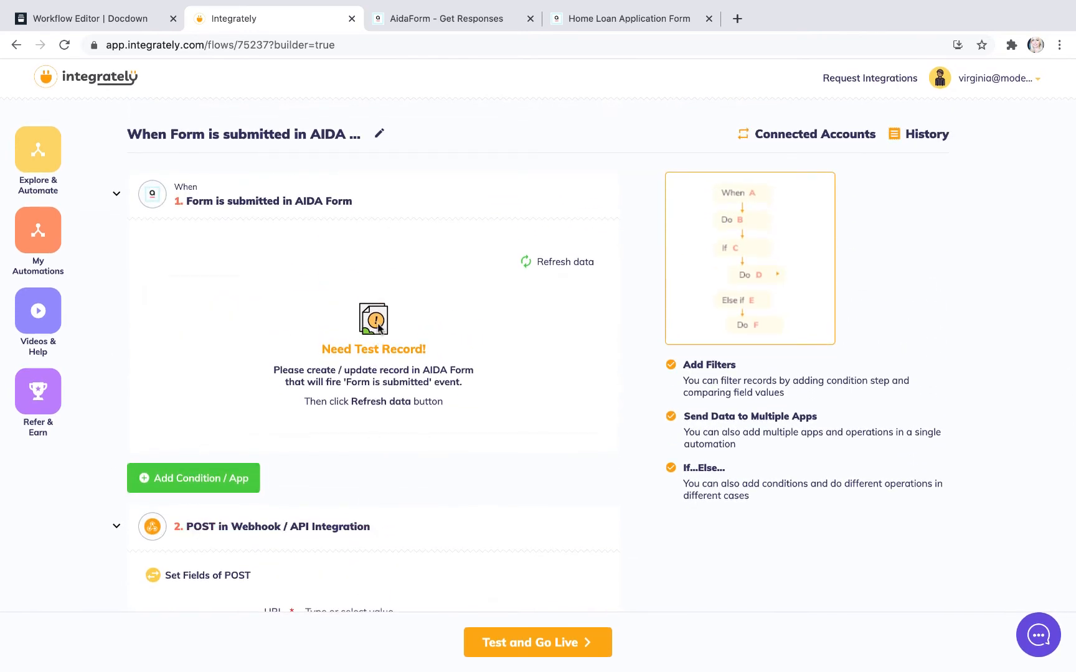
{"action": "left_click", "coordinate": [541, 263]}
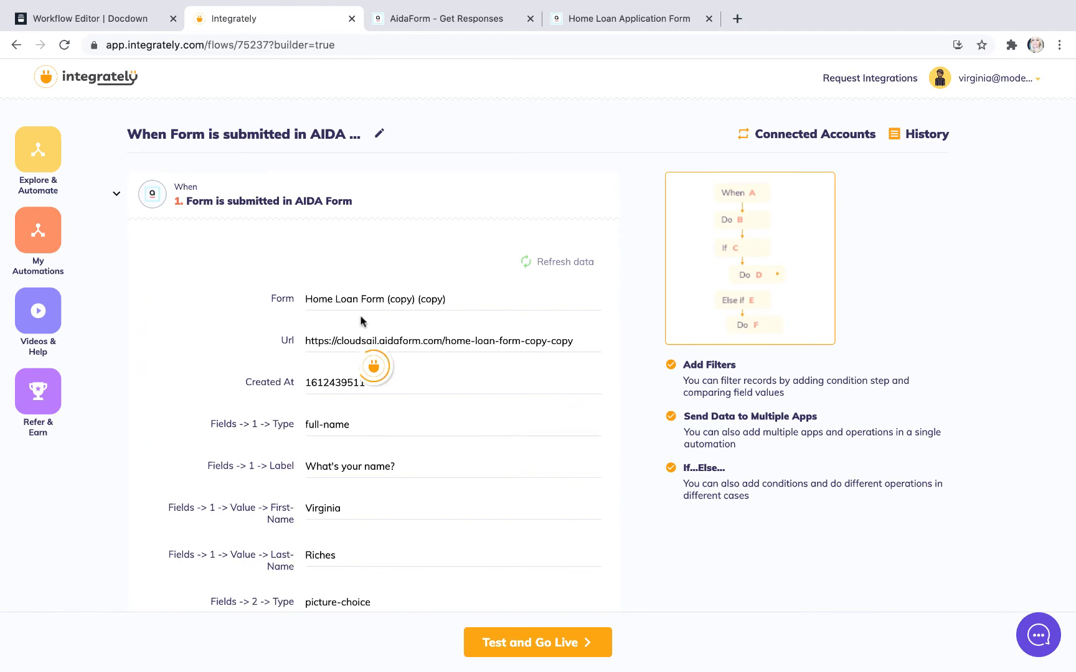
Step: Examine the submitted form fields in the trigger's test record, through to the signature entries
{"action": "scroll", "coordinate": [458, 447], "scroll_direction": "down", "scroll_amount": 2}
{"action": "scroll", "coordinate": [458, 447], "scroll_direction": "down", "scroll_amount": 14}
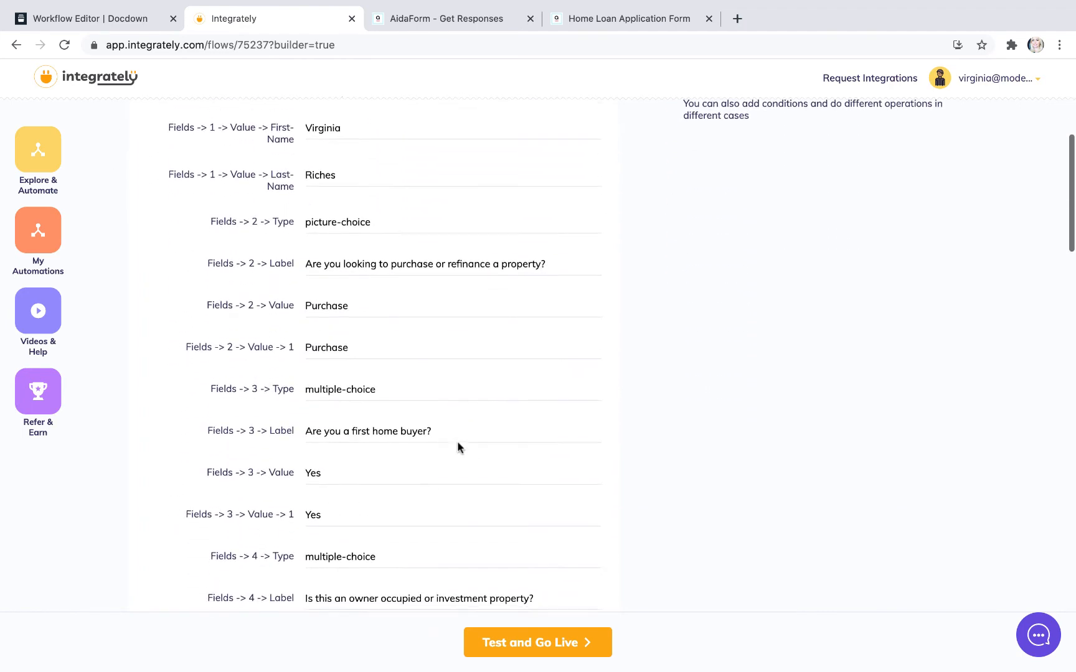
{"action": "scroll", "coordinate": [458, 443], "scroll_direction": "down", "scroll_amount": 13}
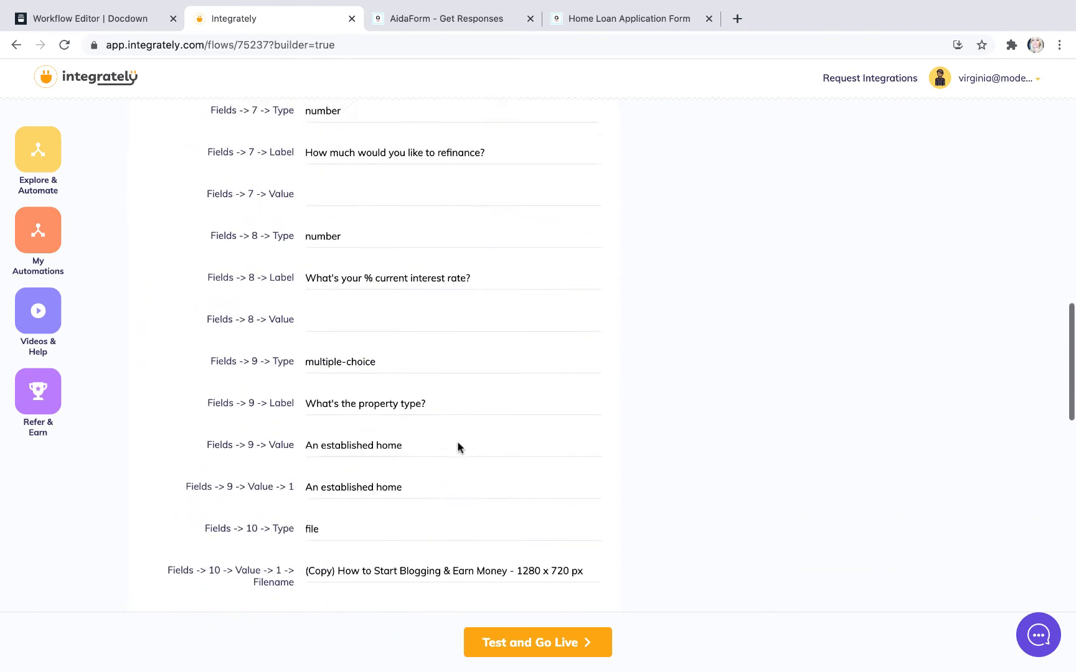
{"action": "scroll", "coordinate": [458, 443], "scroll_direction": "up", "scroll_amount": 5}
{"action": "scroll", "coordinate": [458, 442], "scroll_direction": "up", "scroll_amount": 1}
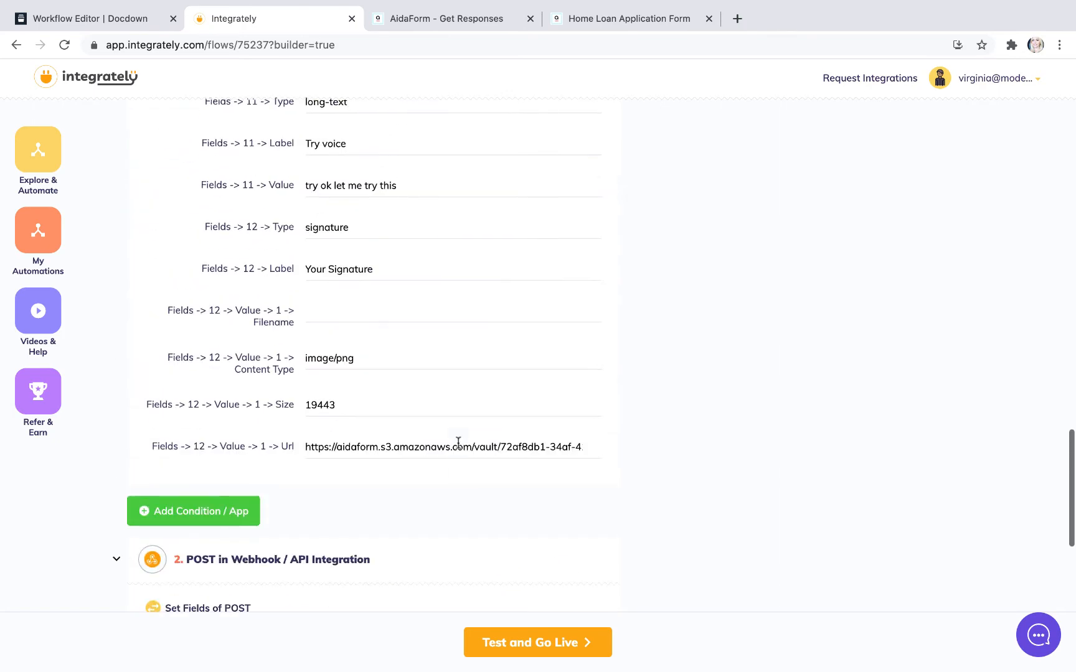
{"action": "scroll", "coordinate": [449, 339], "scroll_direction": "up", "scroll_amount": 2}
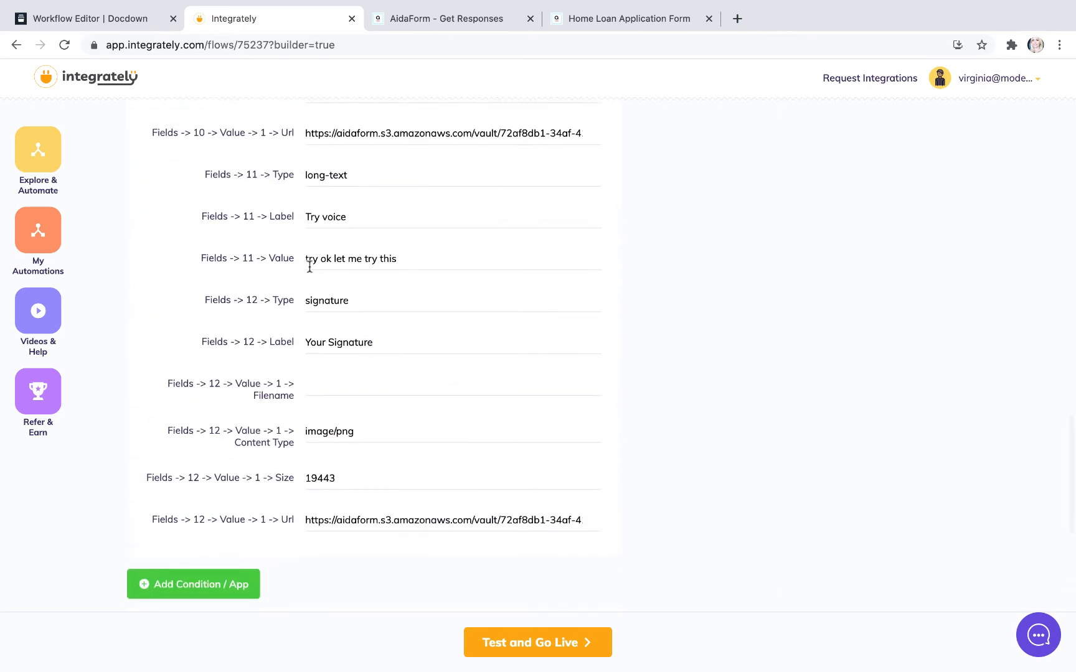
Step: Copy the webhook endpoint from the Docdown workflow and enter it as the URL of the POST action in Integrately
{"action": "scroll", "coordinate": [406, 373], "scroll_direction": "down", "scroll_amount": 7}
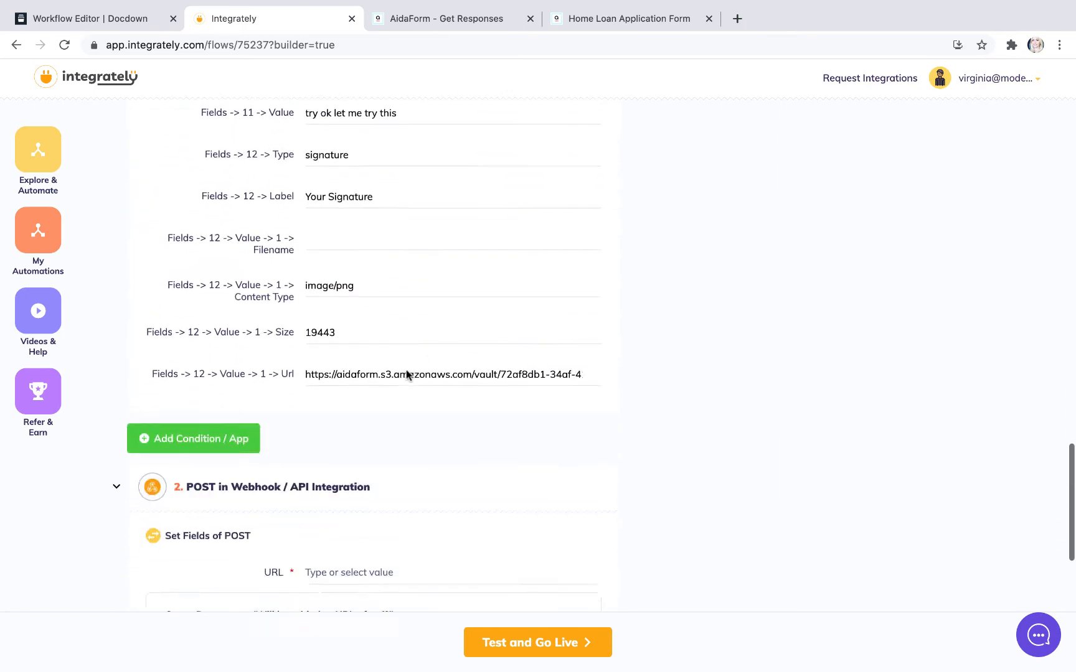
{"action": "scroll", "coordinate": [406, 374], "scroll_direction": "up", "scroll_amount": 1}
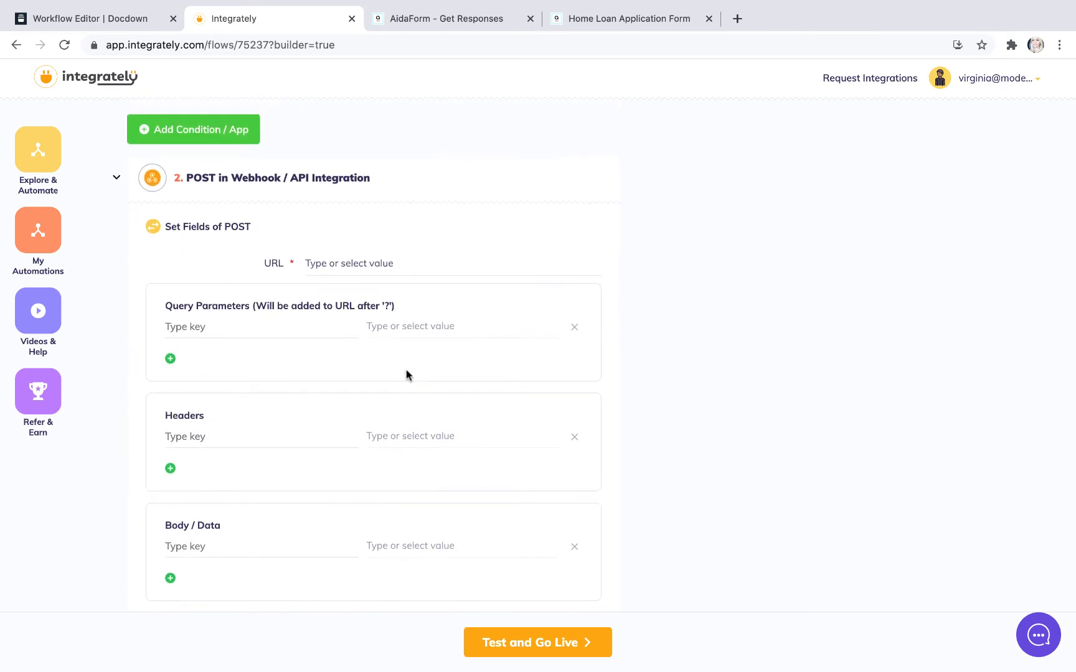
{"action": "scroll", "coordinate": [408, 373], "scroll_direction": "down", "scroll_amount": 2}
{"action": "scroll", "coordinate": [401, 364], "scroll_direction": "up", "scroll_amount": 2}
{"action": "scroll", "coordinate": [398, 350], "scroll_direction": "up", "scroll_amount": 1}
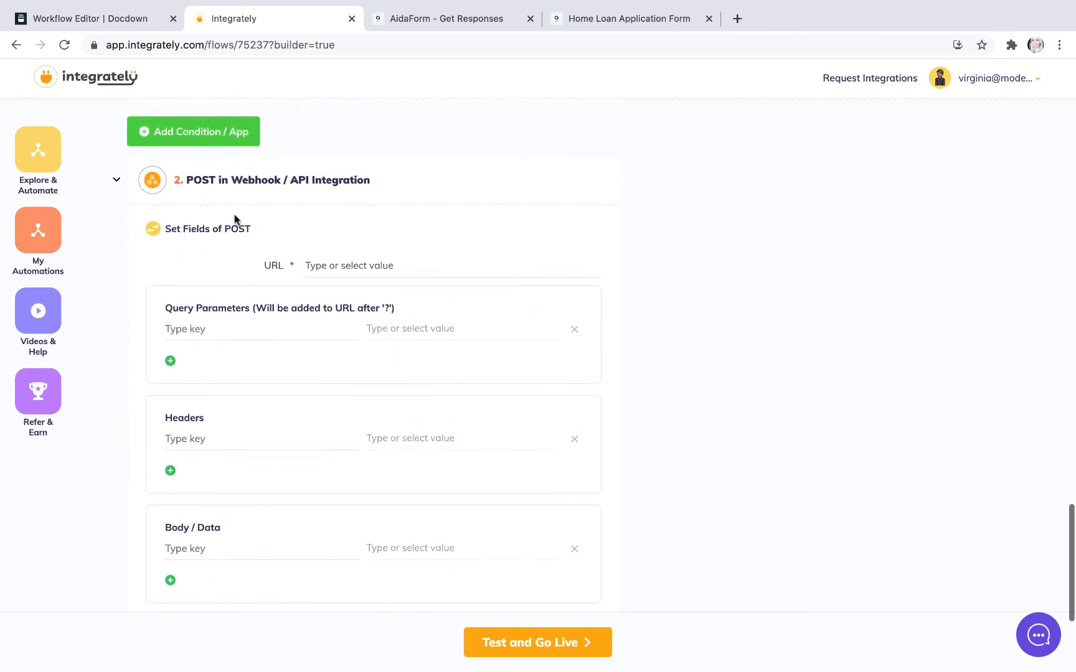
{"action": "scroll", "coordinate": [463, 301], "scroll_direction": "down", "scroll_amount": 3}
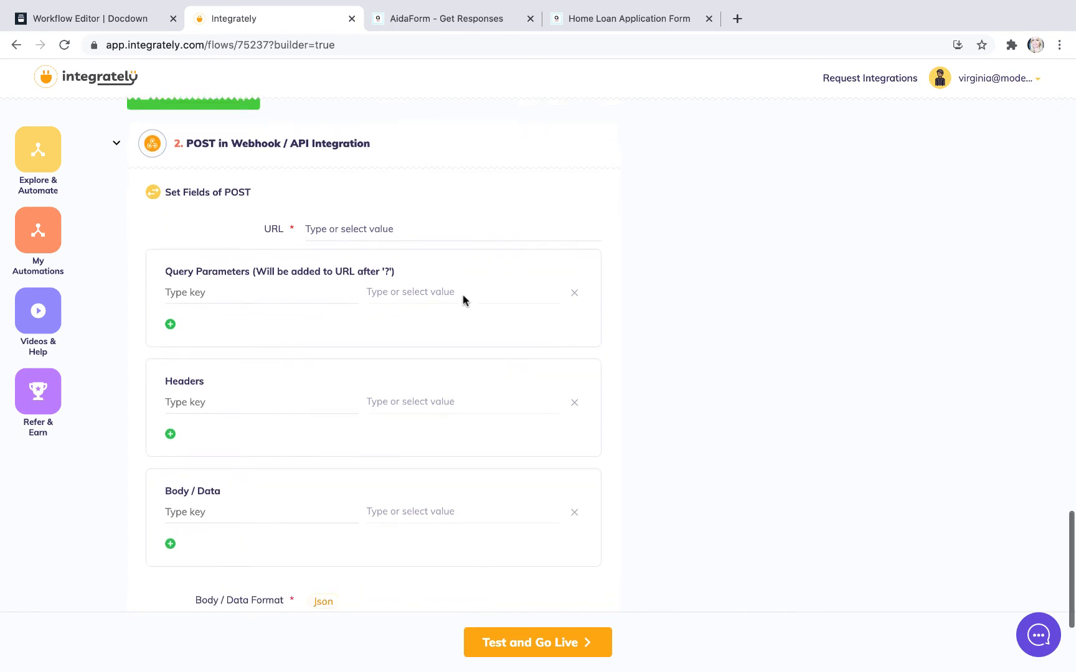
{"action": "left_click", "coordinate": [118, 15]}
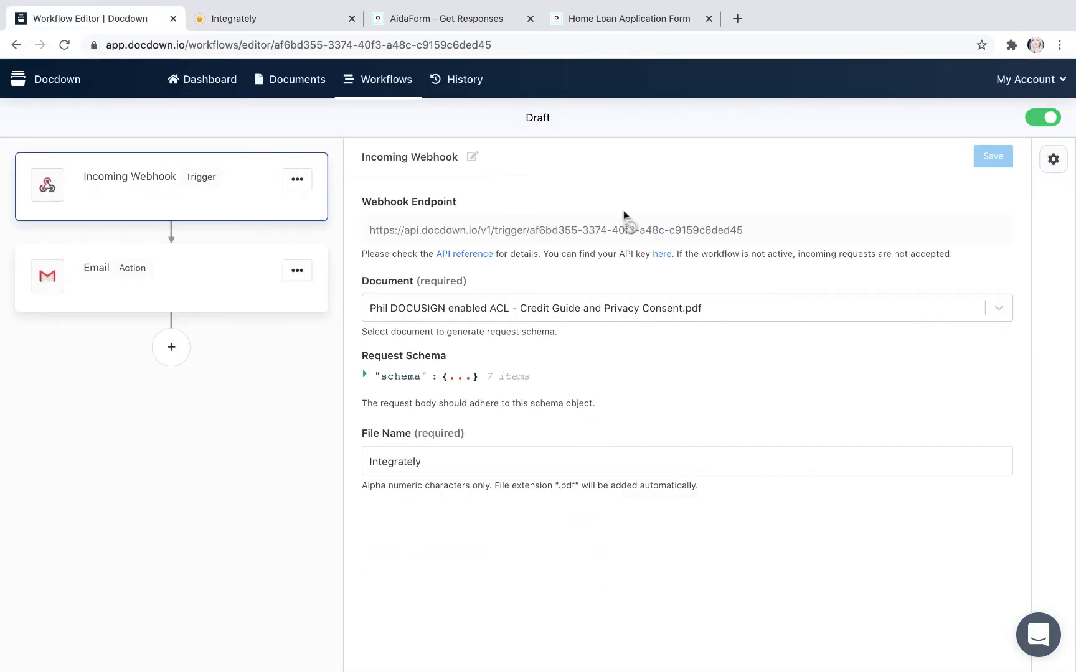
{"action": "left_click_drag", "start_coordinate": [755, 232], "coordinate": [353, 241]}
{"action": "key", "text": "super+c"}
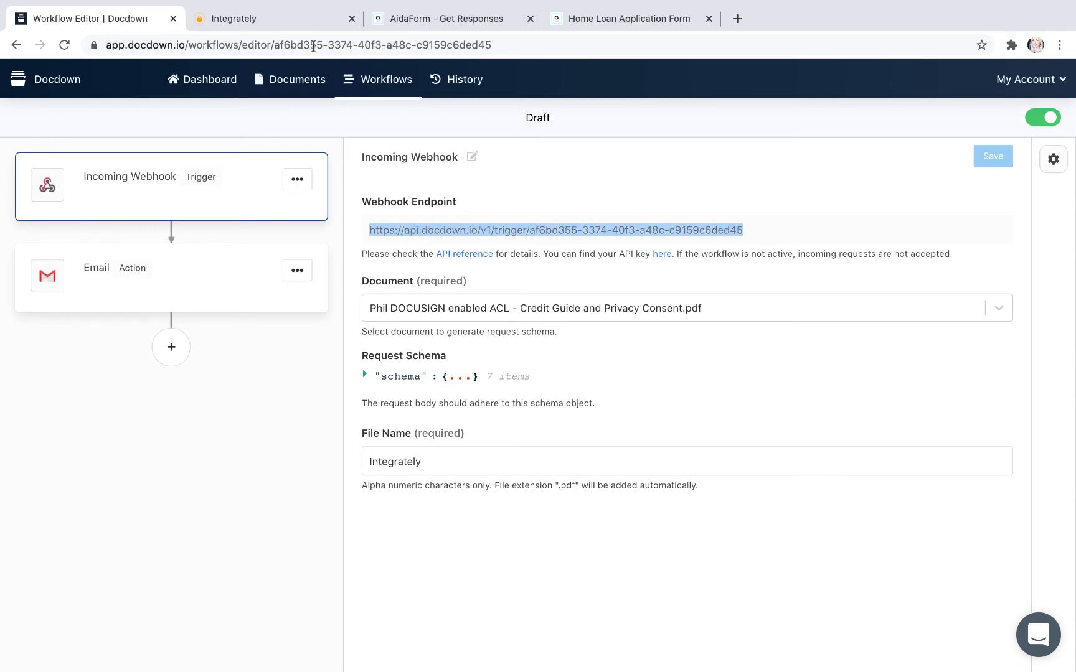
{"action": "left_click", "coordinate": [280, 26]}
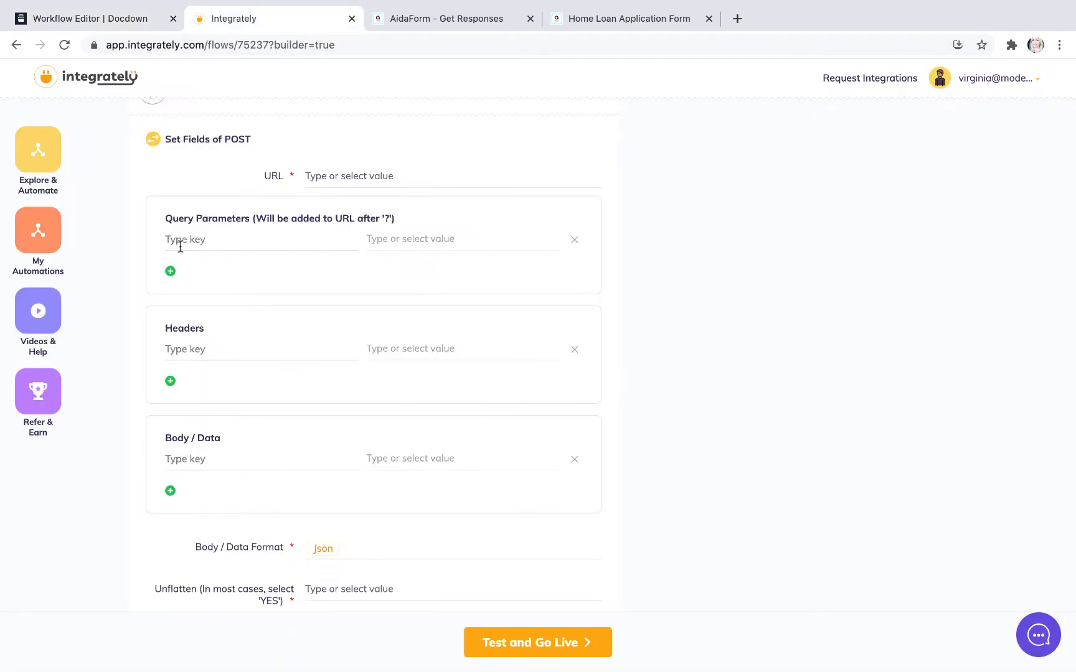
{"action": "left_click", "coordinate": [324, 172]}
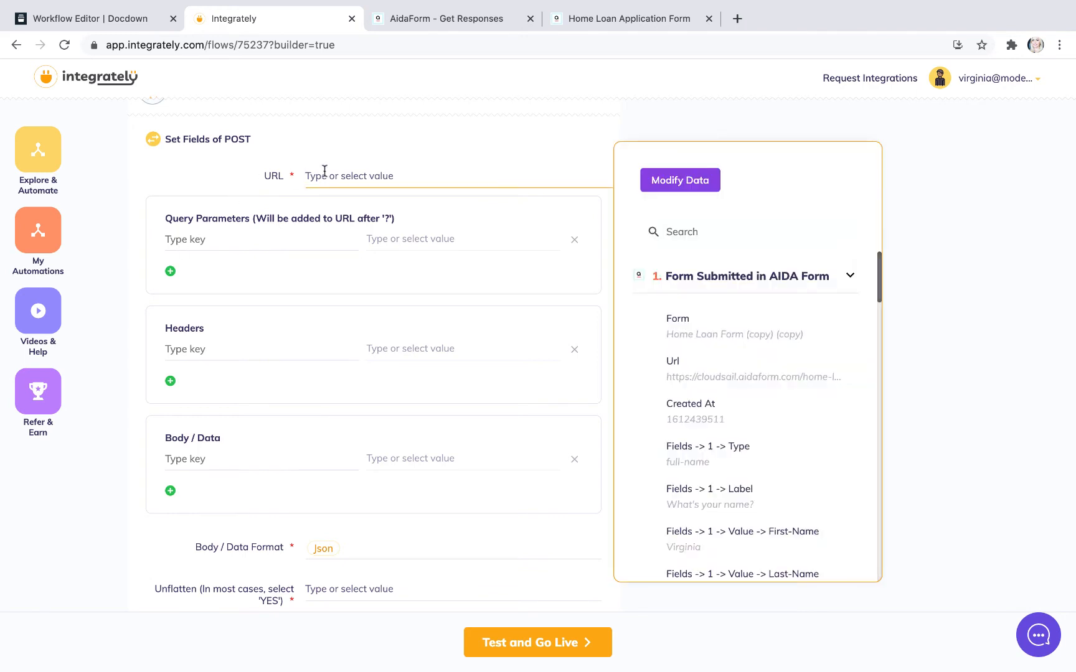
{"action": "key", "text": "super+v"}
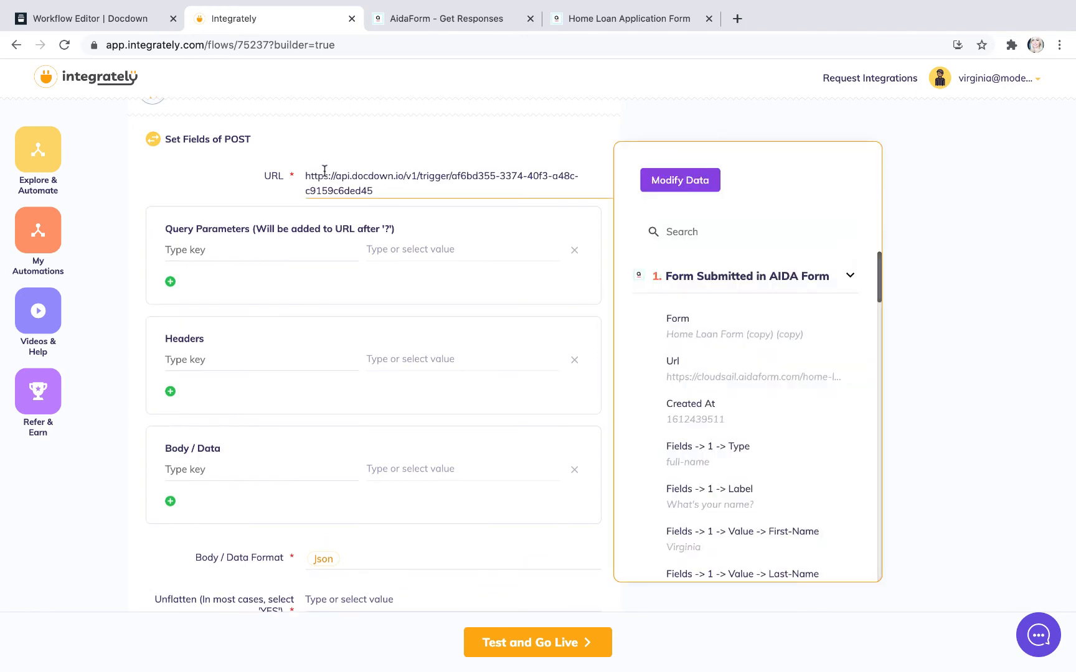
{"action": "left_click", "coordinate": [541, 153]}
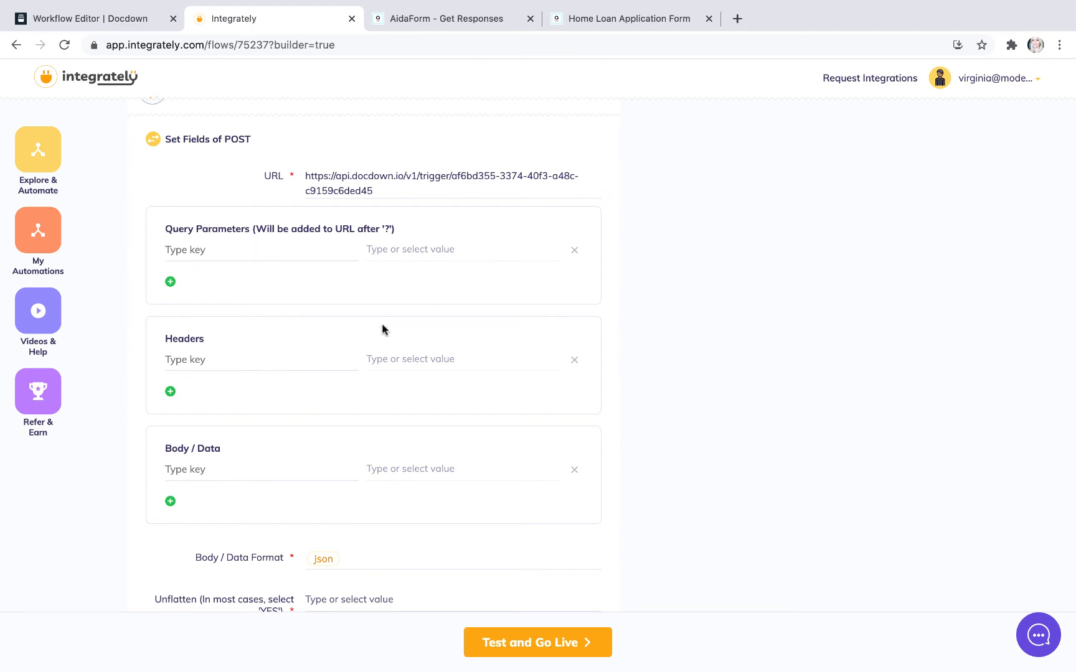
Step: Add the Body / Data key first_name to the POST action and map it to Fields -> 1 -> Value -> First-Name
{"action": "scroll", "coordinate": [383, 330], "scroll_direction": "down", "scroll_amount": 3}
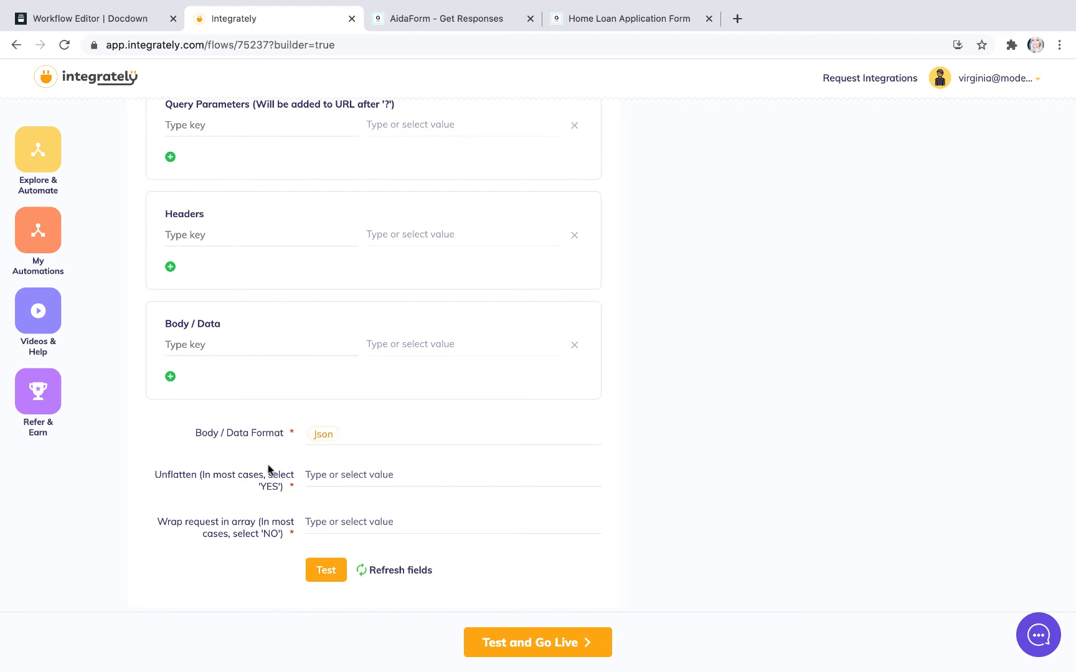
{"action": "scroll", "coordinate": [389, 532], "scroll_direction": "down", "scroll_amount": 1}
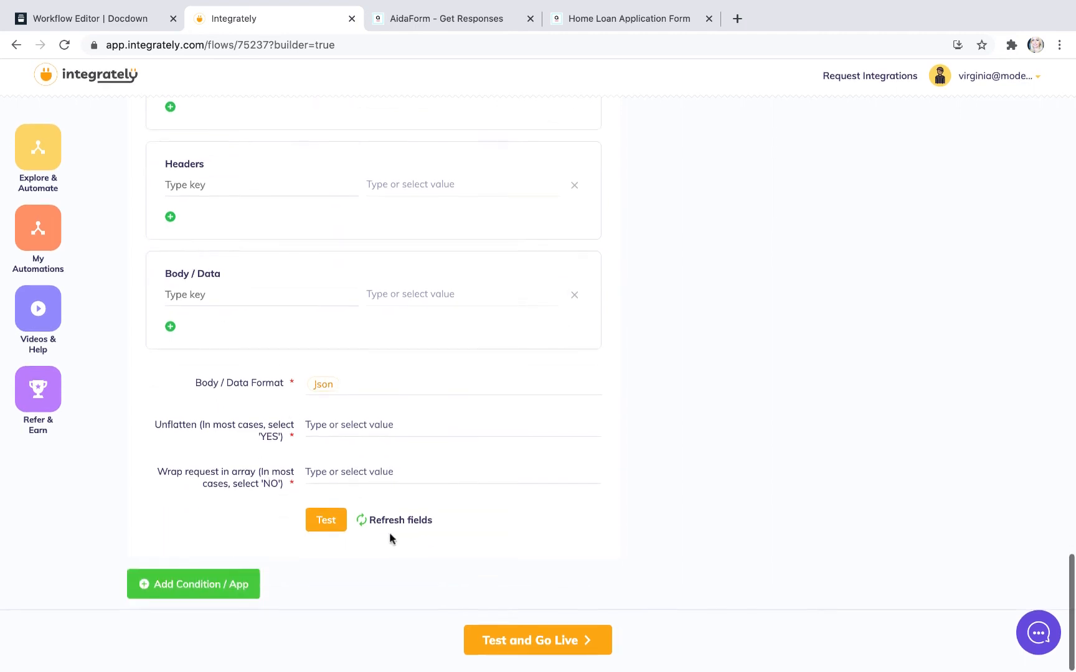
{"action": "scroll", "coordinate": [390, 532], "scroll_direction": "up", "scroll_amount": 3}
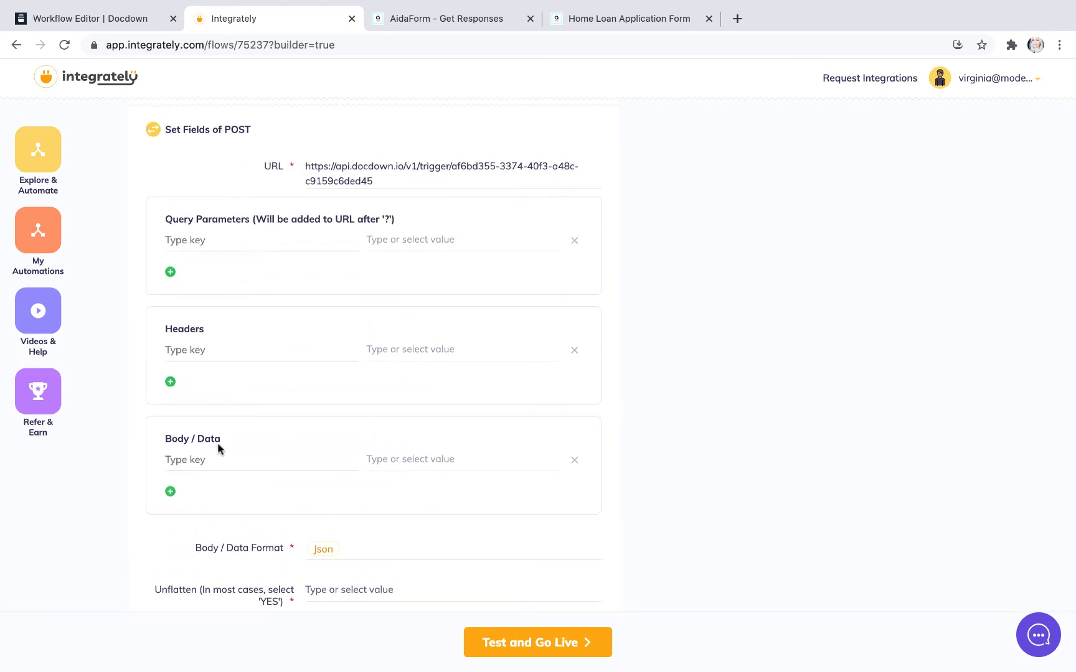
{"action": "left_click", "coordinate": [183, 462]}
{"action": "type", "text": "first"}
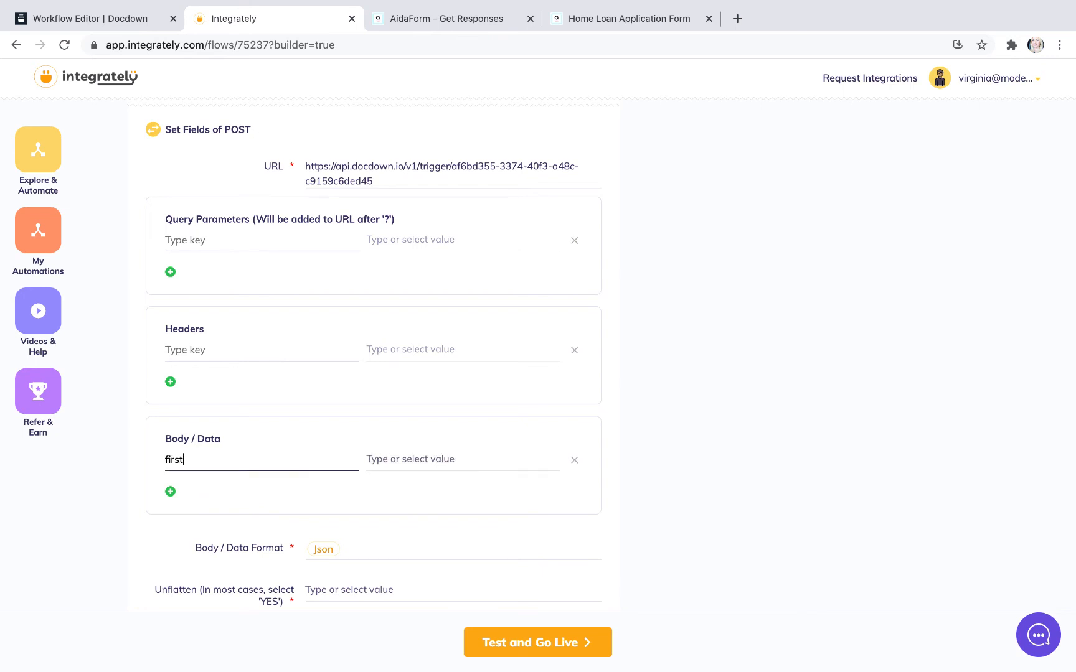
{"action": "type", "text": "_name"}
{"action": "left_click", "coordinate": [418, 459]}
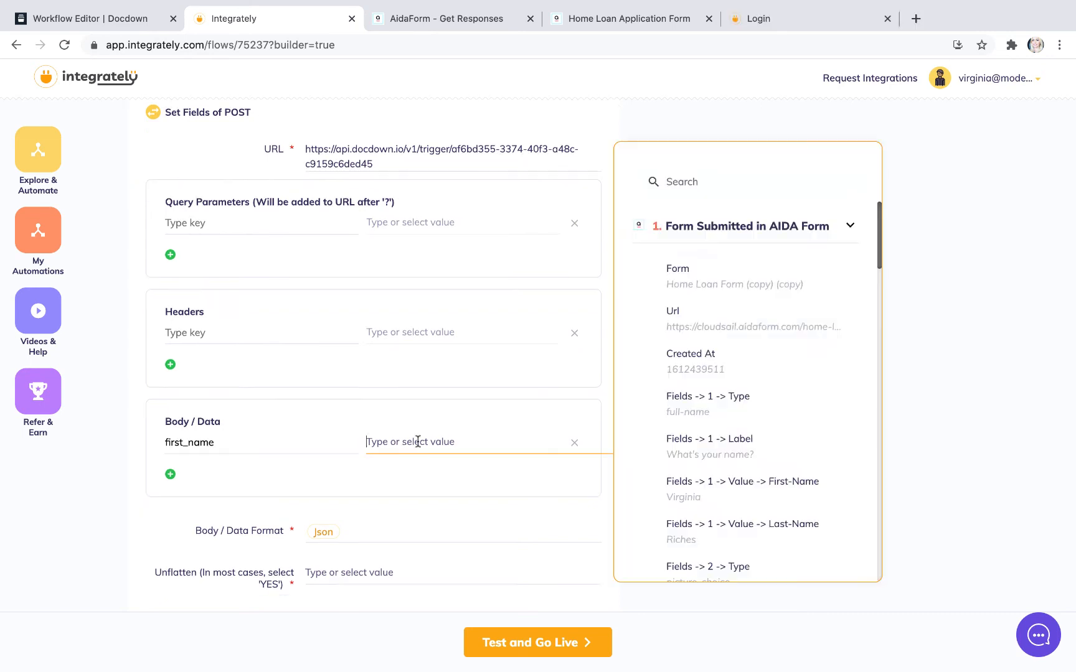
{"action": "left_click", "coordinate": [723, 484]}
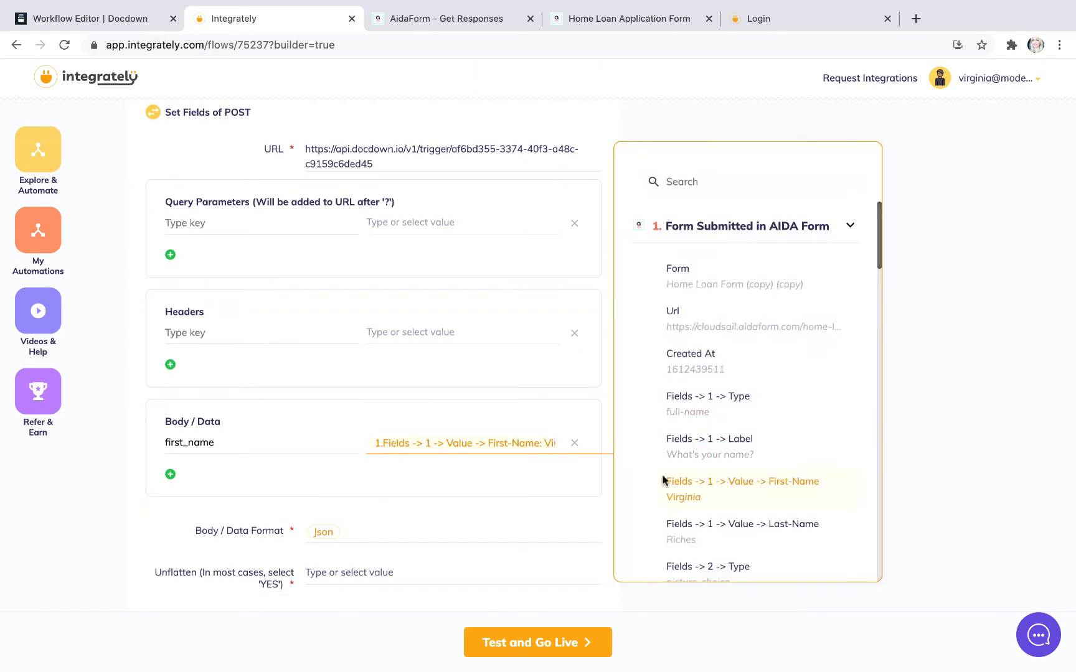
Step: Add a second Body / Data key, last_name, and map it to Fields -> 1 -> Value -> Last-Name
{"action": "left_click", "coordinate": [170, 474]}
{"action": "left_click", "coordinate": [177, 477]}
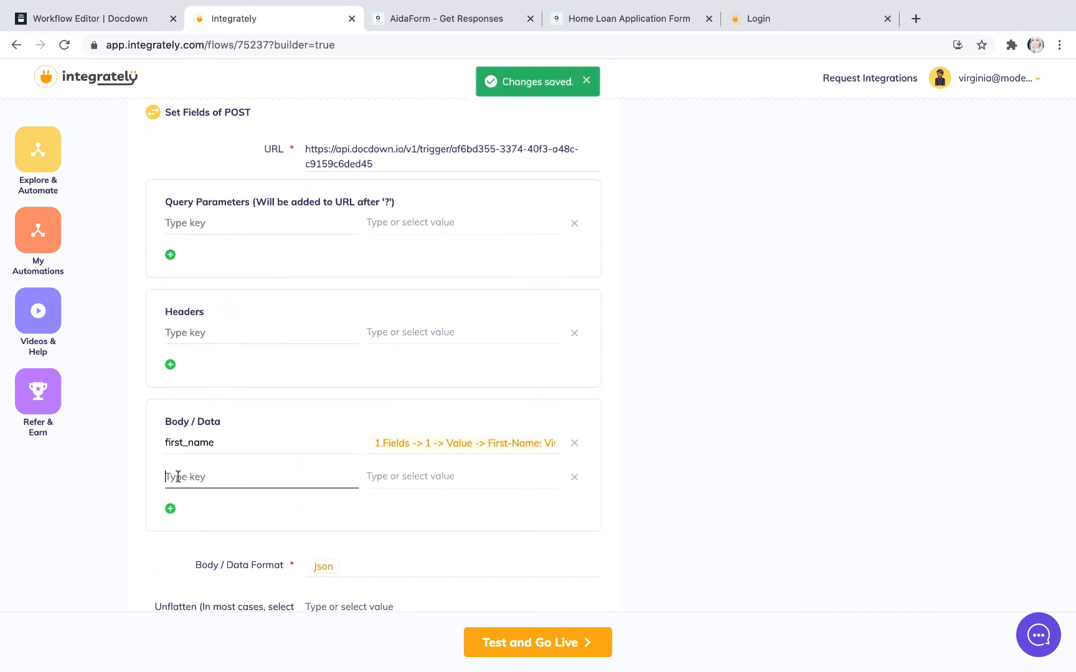
{"action": "type", "text": "Last_name"}
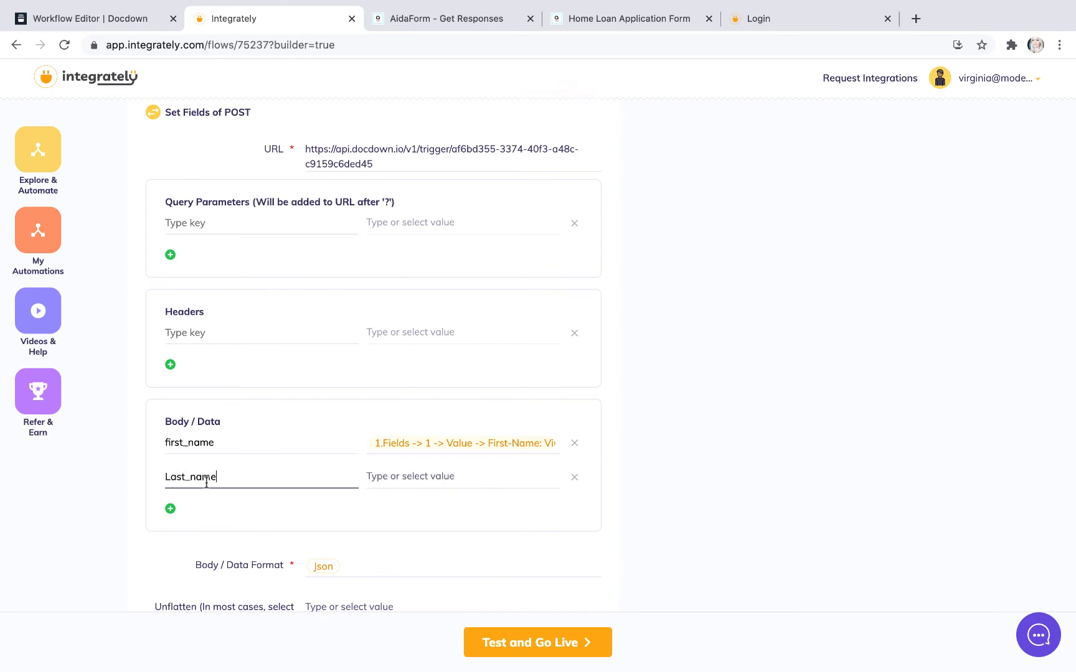
{"action": "key", "text": "BackSpace"}
{"action": "type", "text": "l"}
{"action": "left_click", "coordinate": [386, 479]}
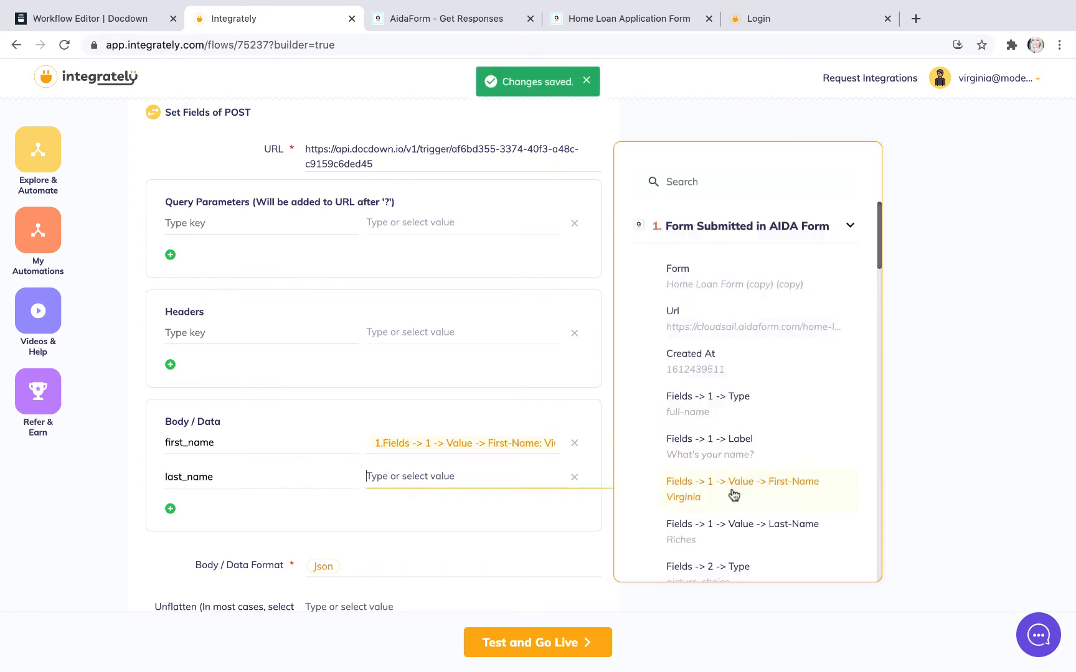
{"action": "left_click", "coordinate": [741, 523]}
Step: Copy the Authorization header name from the existing Integrately automation and enter it as the first header key of the POST action
{"action": "scroll", "coordinate": [488, 467], "scroll_direction": "down", "scroll_amount": 3}
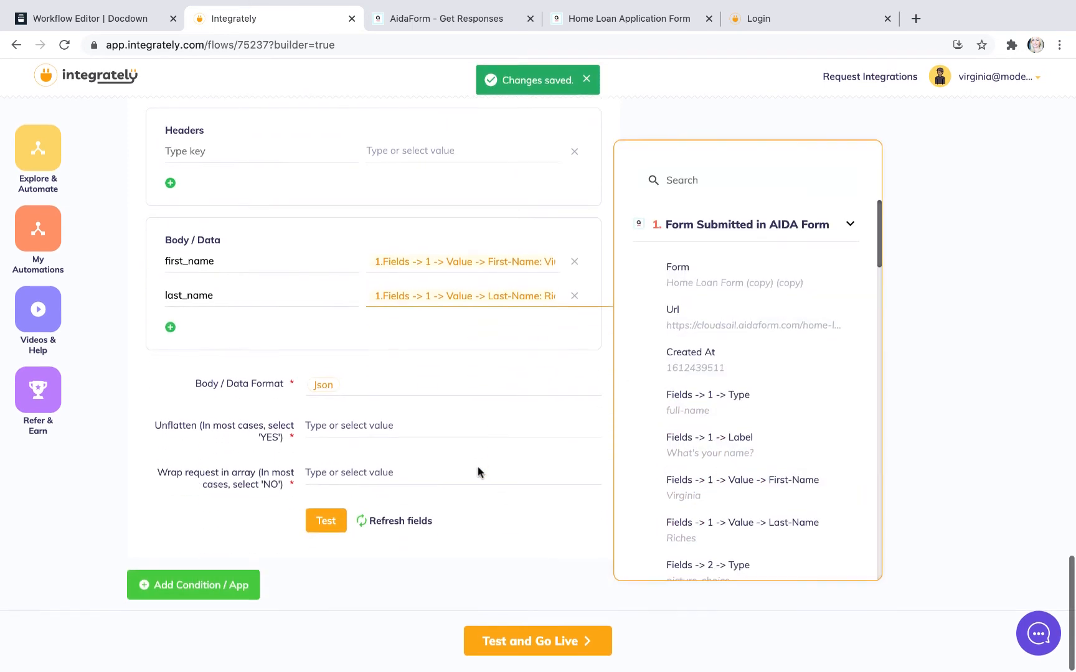
{"action": "scroll", "coordinate": [400, 390], "scroll_direction": "up", "scroll_amount": 2}
{"action": "scroll", "coordinate": [400, 389], "scroll_direction": "up", "scroll_amount": 1}
{"action": "left_click", "coordinate": [183, 351]}
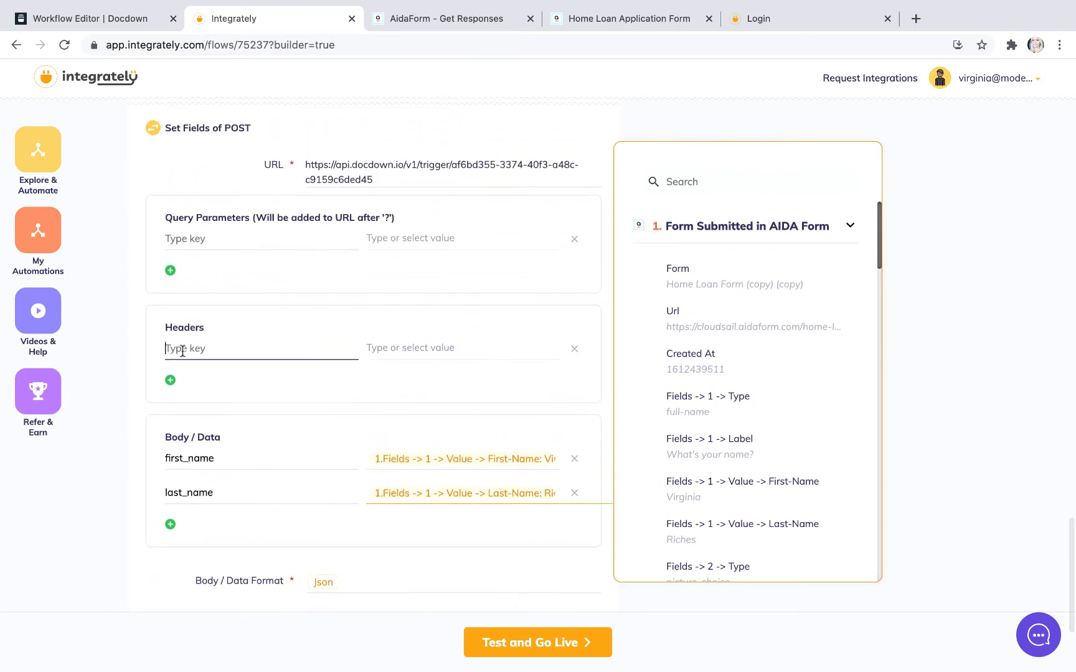
{"action": "left_click", "coordinate": [783, 22]}
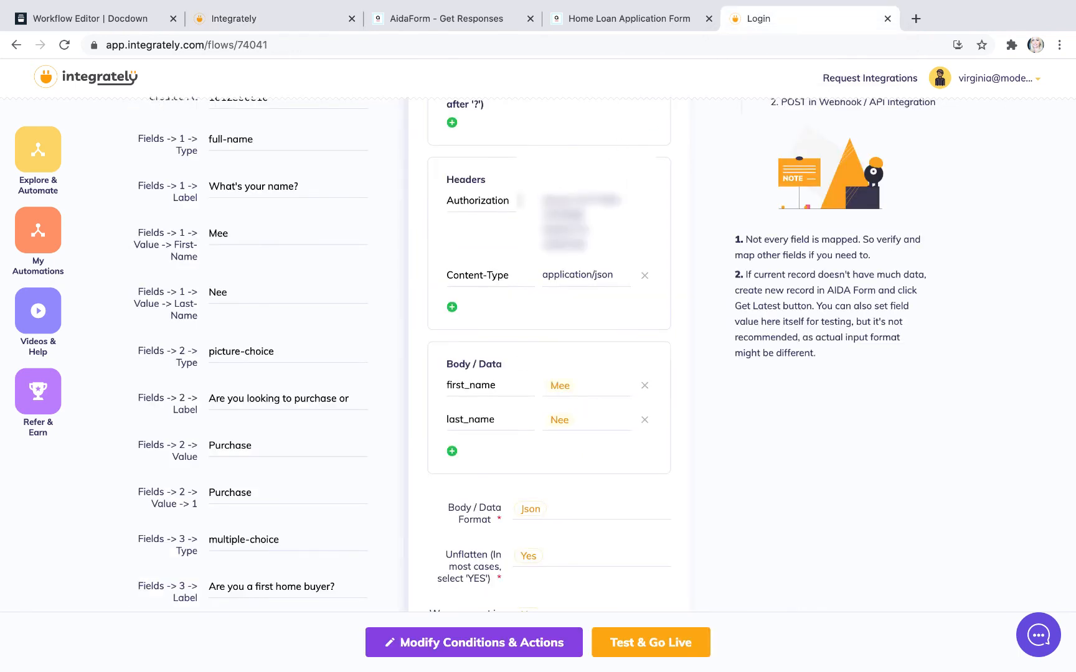
{"action": "left_click_drag", "start_coordinate": [520, 200], "coordinate": [446, 201]}
{"action": "key", "text": "ctrl+c"}
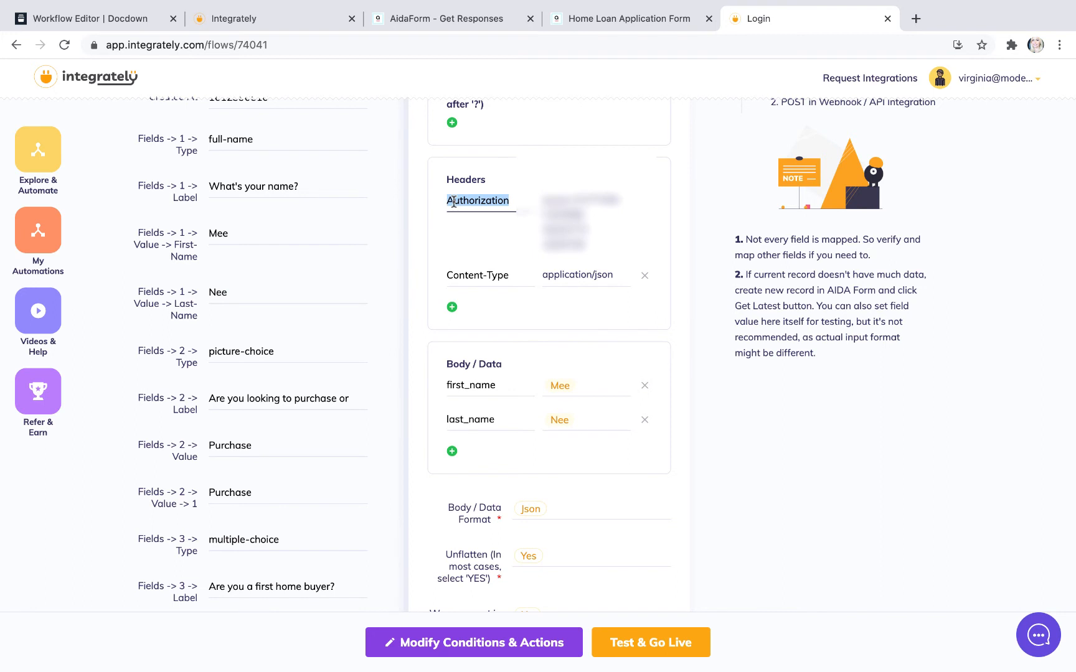
{"action": "left_click", "coordinate": [240, 22]}
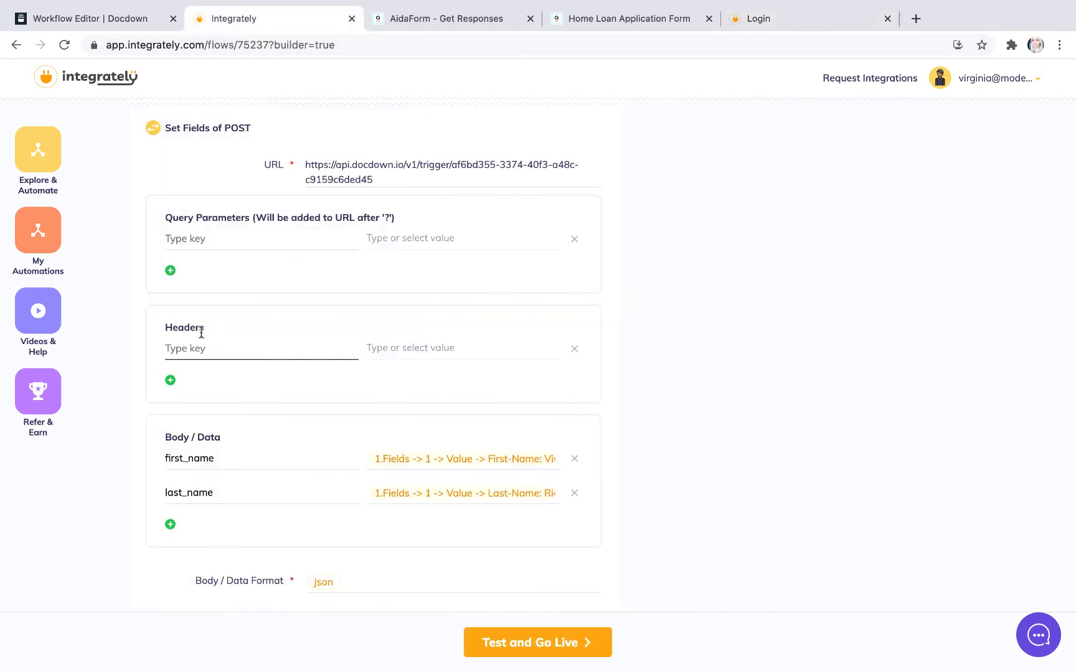
{"action": "key", "text": "ctrl+v"}
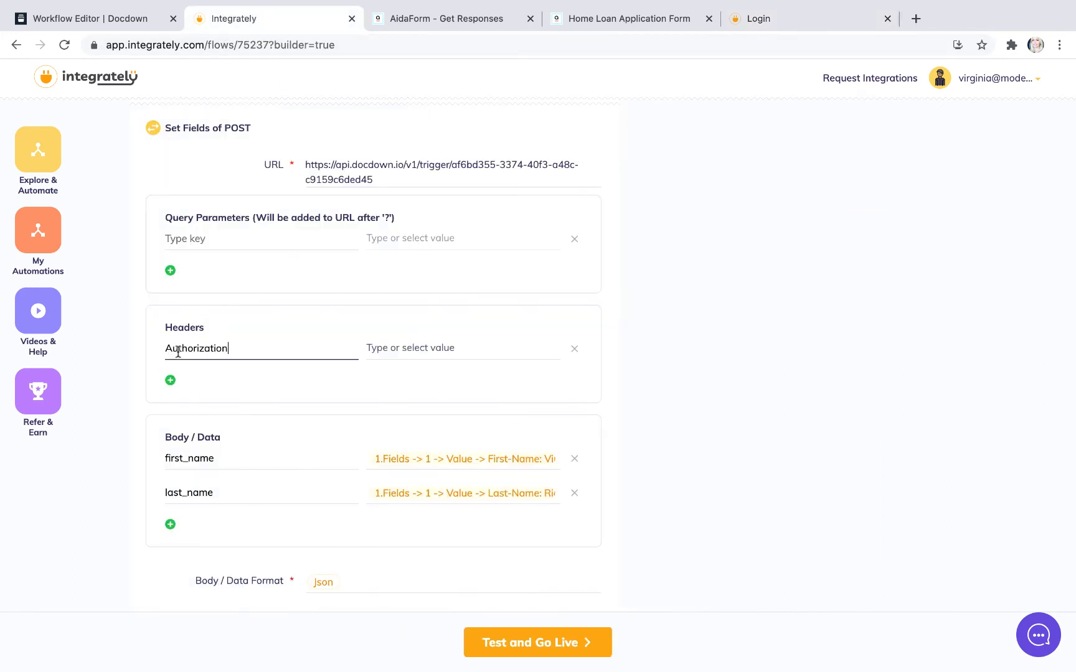
Step: Add a second header row to the POST action with the key Content-Type, copied from the existing automation
{"action": "left_click", "coordinate": [759, 20]}
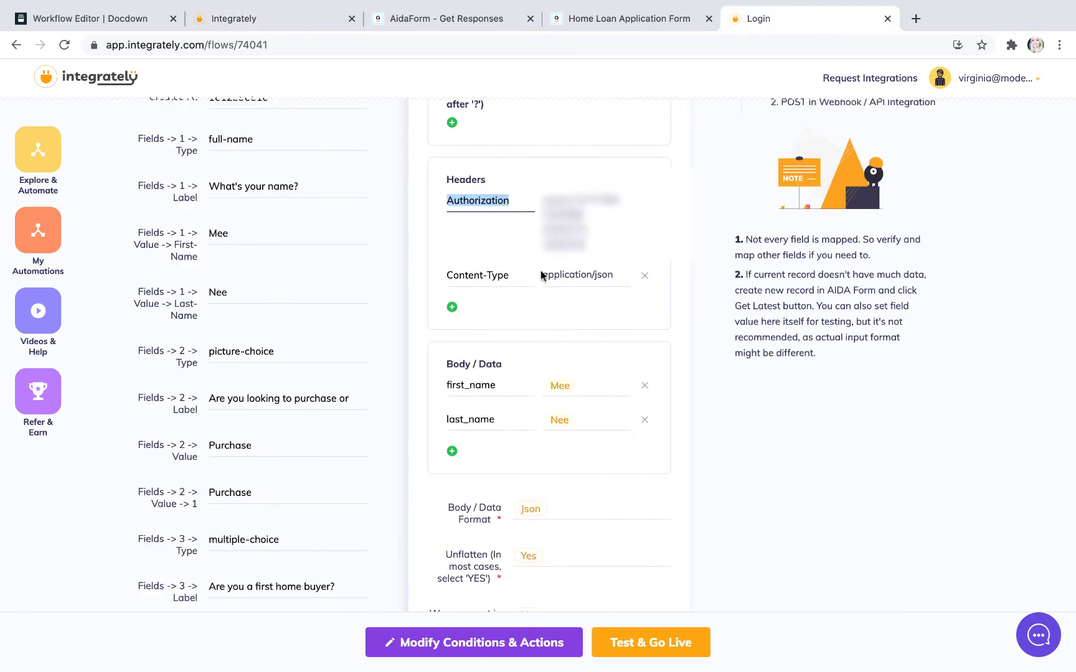
{"action": "left_click", "coordinate": [517, 274]}
{"action": "left_click_drag", "start_coordinate": [509, 275], "coordinate": [446, 275]}
{"action": "key", "text": "super+c"}
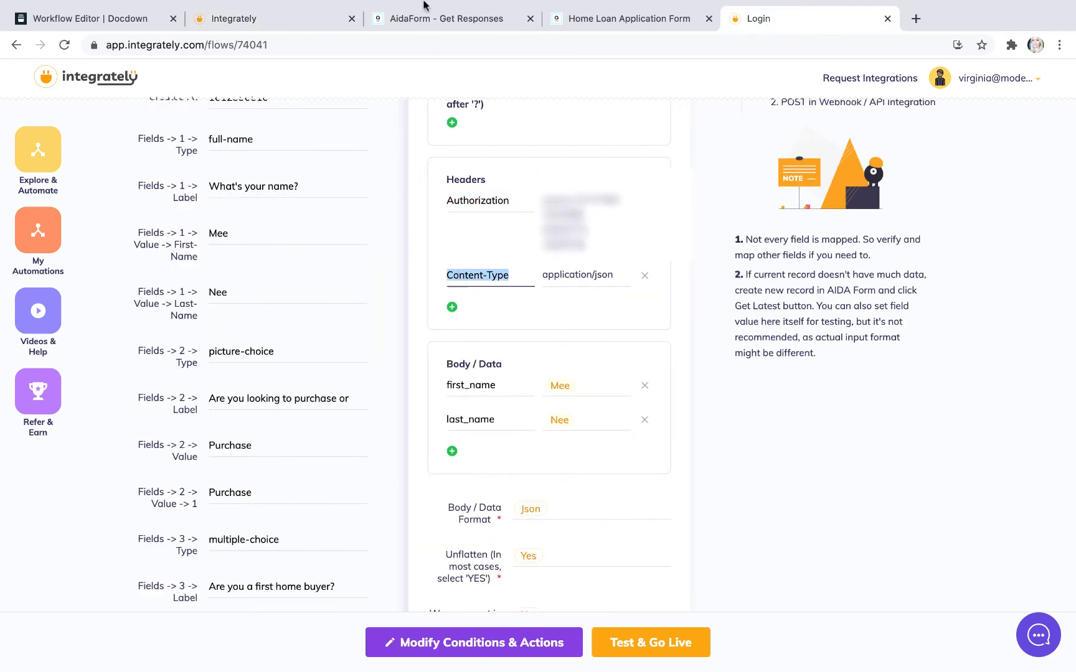
{"action": "left_click", "coordinate": [280, 19]}
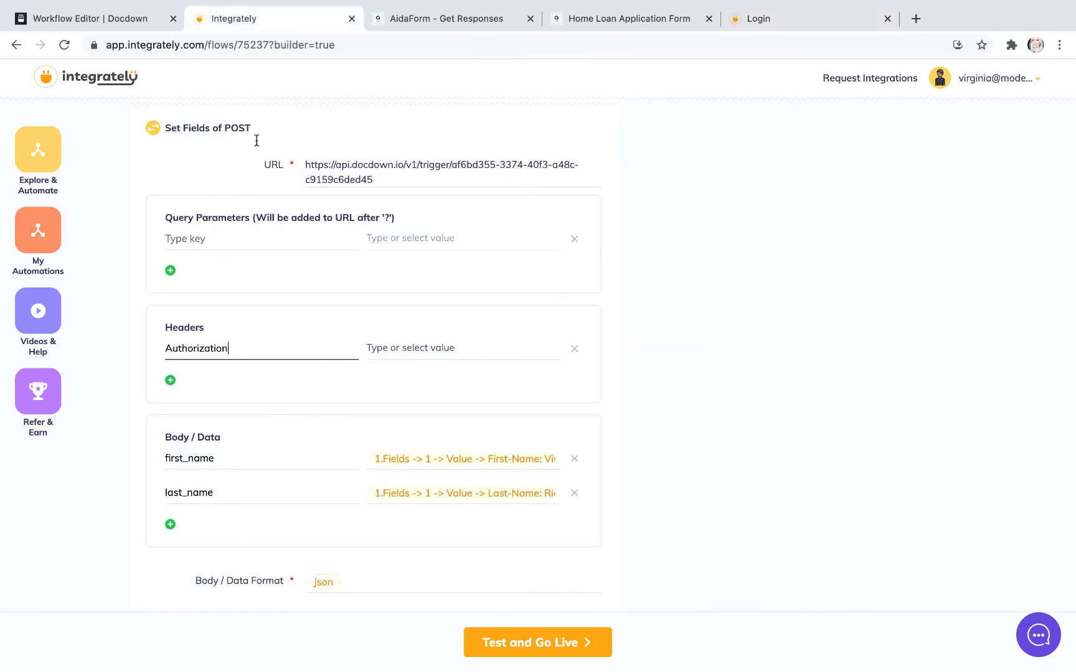
{"action": "left_click", "coordinate": [170, 381]}
{"action": "left_click", "coordinate": [173, 383]}
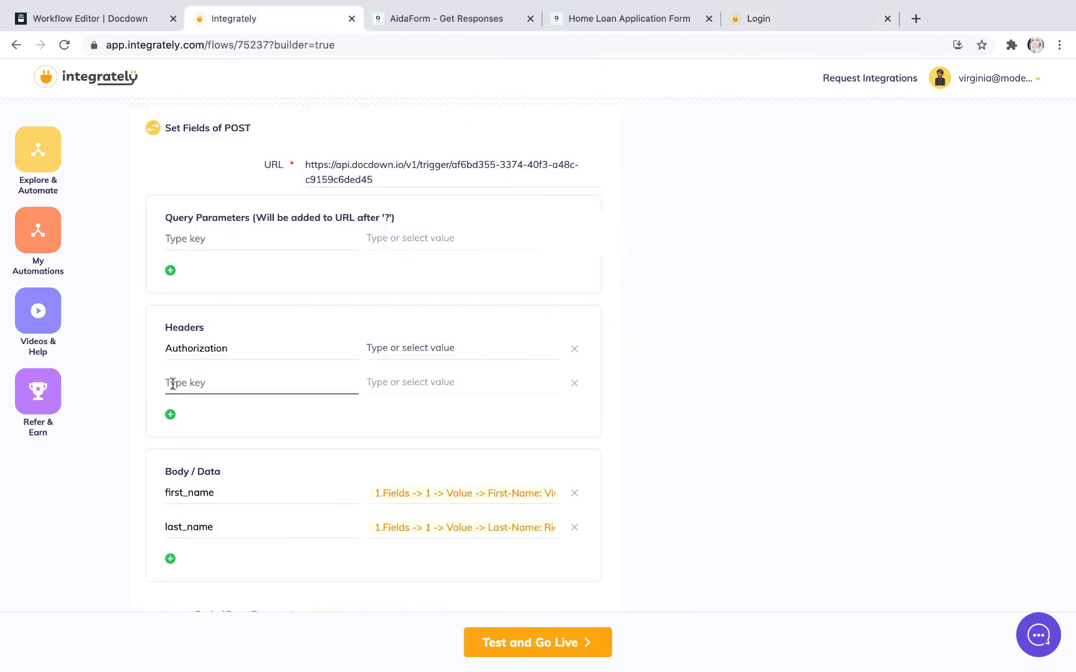
{"action": "key", "text": "super+v"}
Step: Set the Content-Type header's value in the POST action to application/json, copied from the existing Integrately automation
{"action": "left_click", "coordinate": [370, 383]}
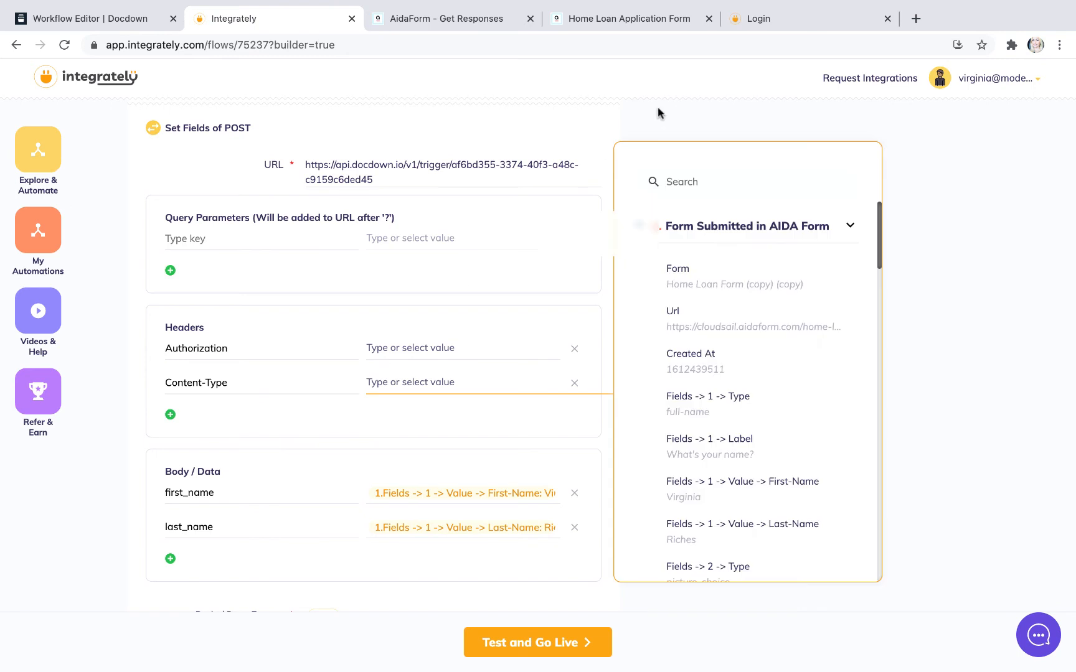
{"action": "left_click", "coordinate": [772, 20]}
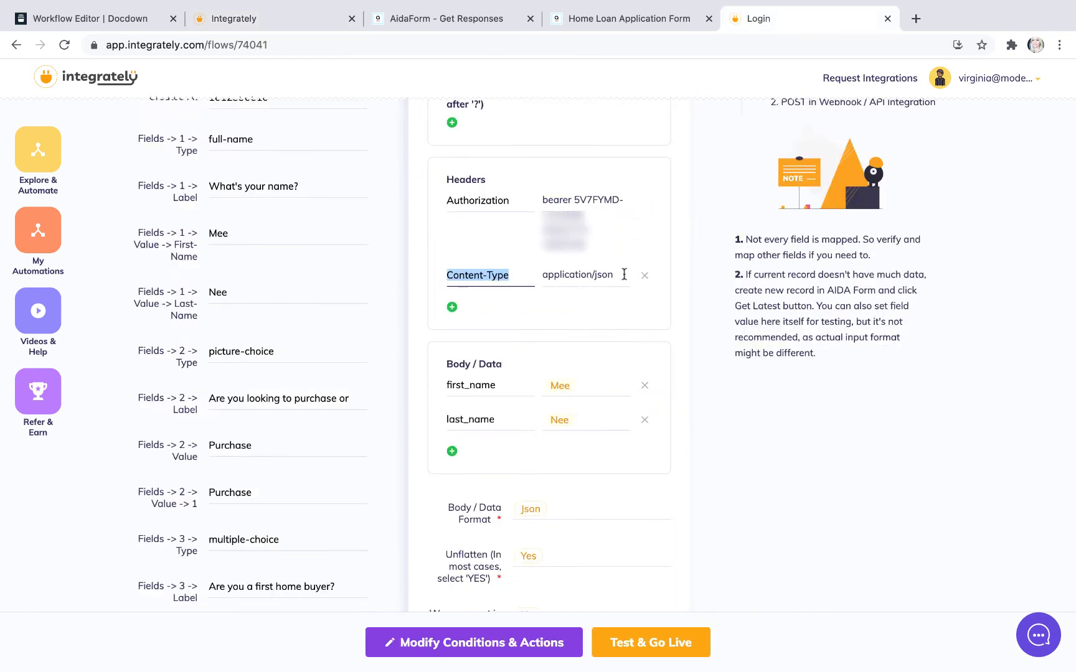
{"action": "left_click_drag", "start_coordinate": [625, 275], "coordinate": [549, 279]}
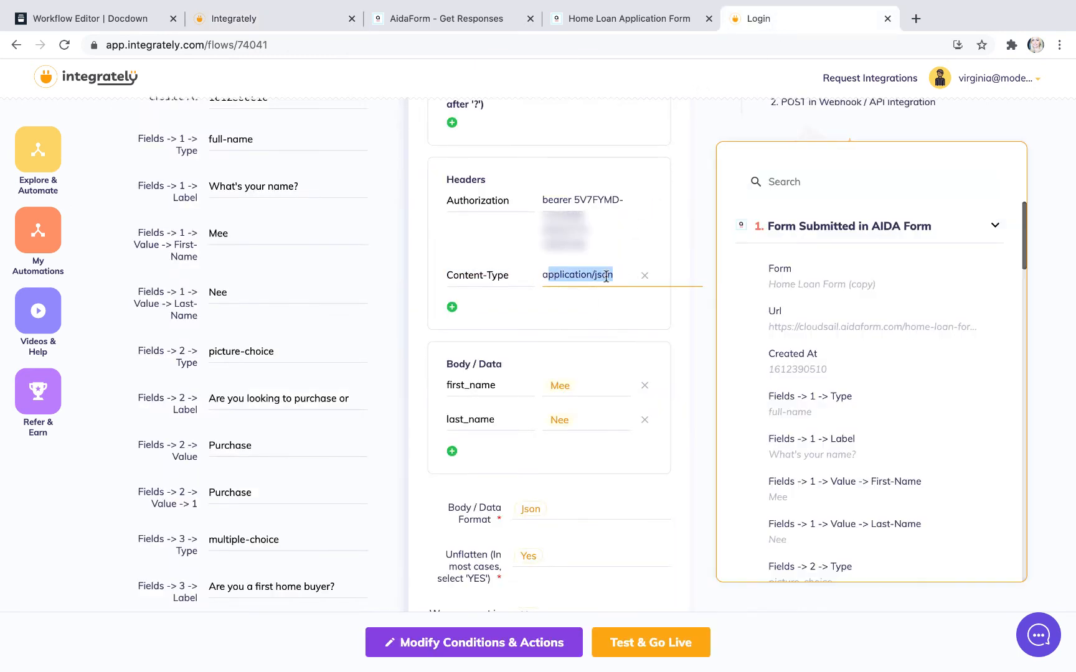
{"action": "left_click_drag", "start_coordinate": [620, 276], "coordinate": [544, 278]}
{"action": "left_click", "coordinate": [541, 277]}
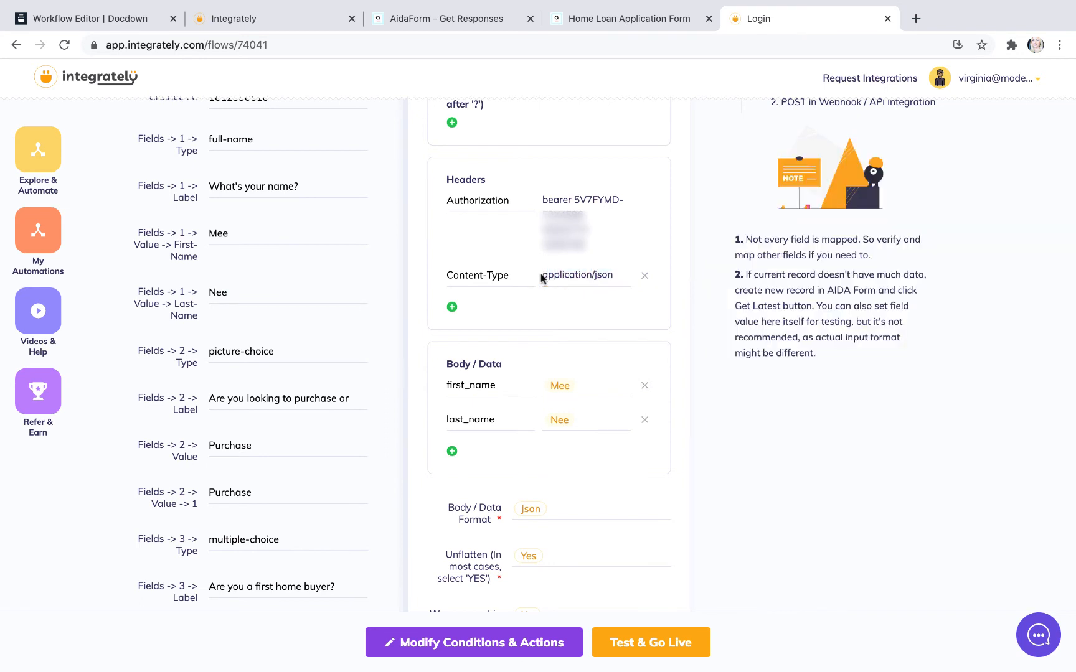
{"action": "left_click_drag", "start_coordinate": [616, 274], "coordinate": [545, 275]}
{"action": "key", "text": "ctrl+c"}
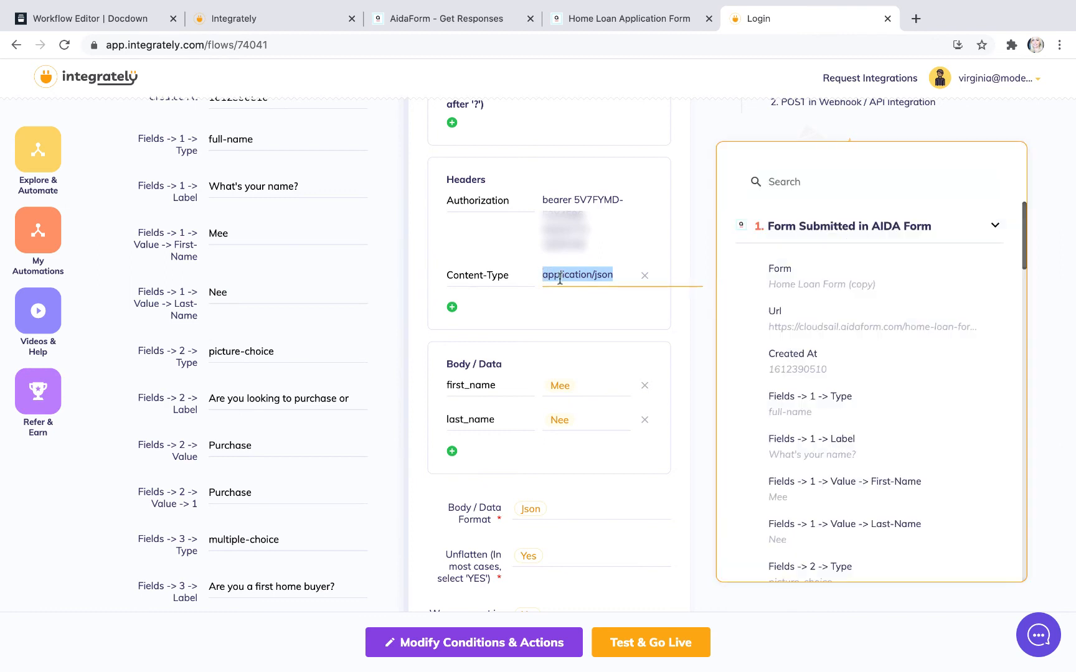
{"action": "left_click", "coordinate": [283, 19]}
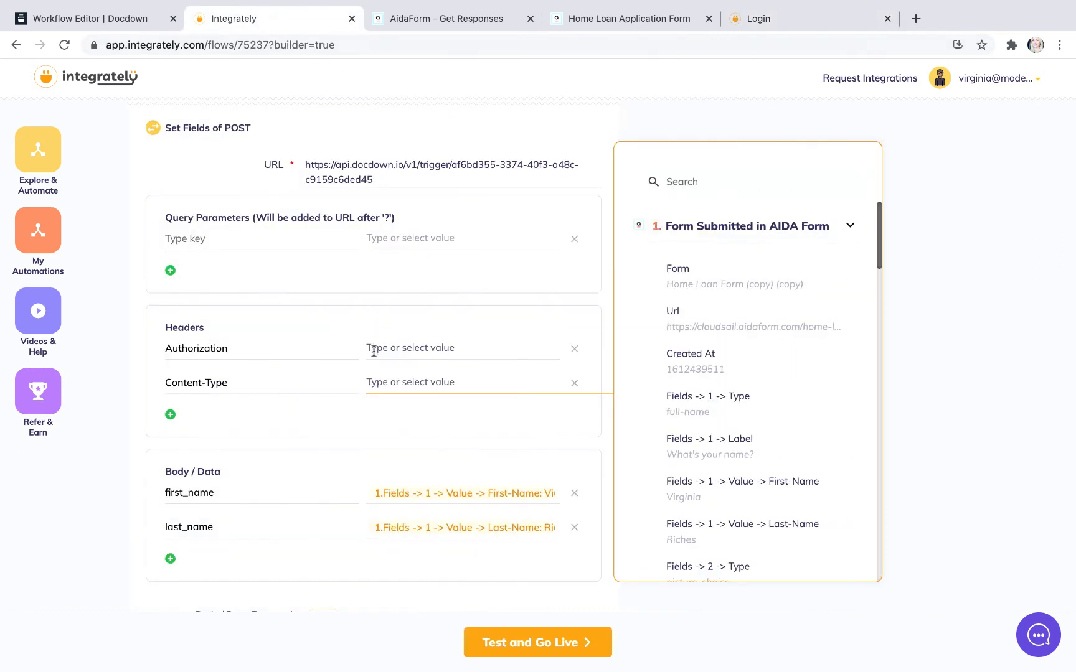
{"action": "key", "text": "ctrl+v"}
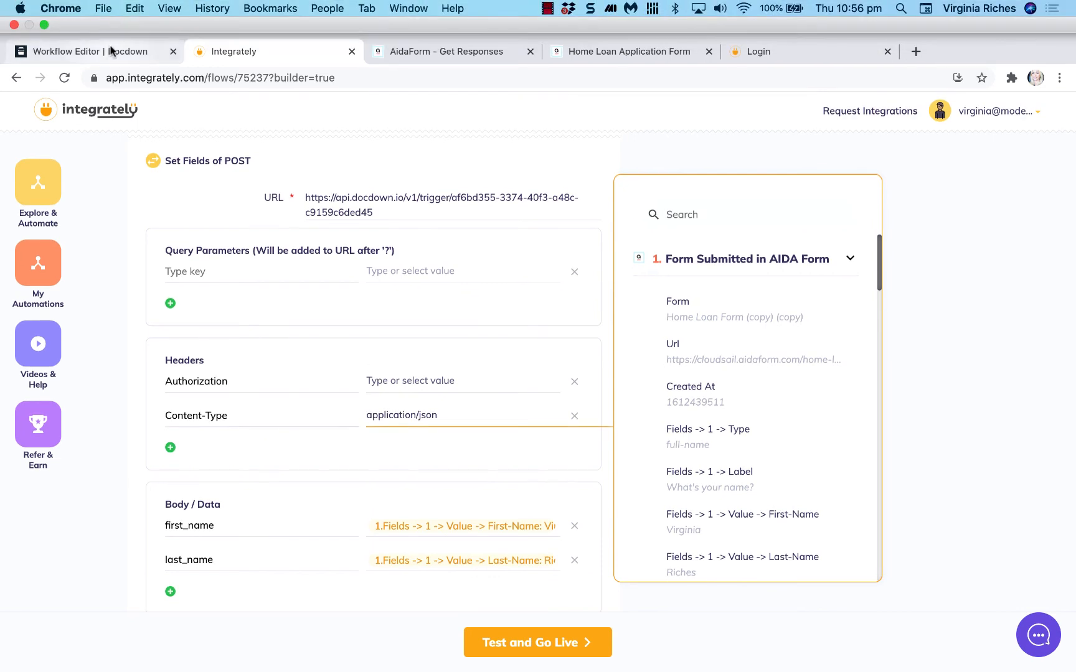
Step: Switch to Docdown and copy the API key from the account settings
{"action": "left_click", "coordinate": [112, 49]}
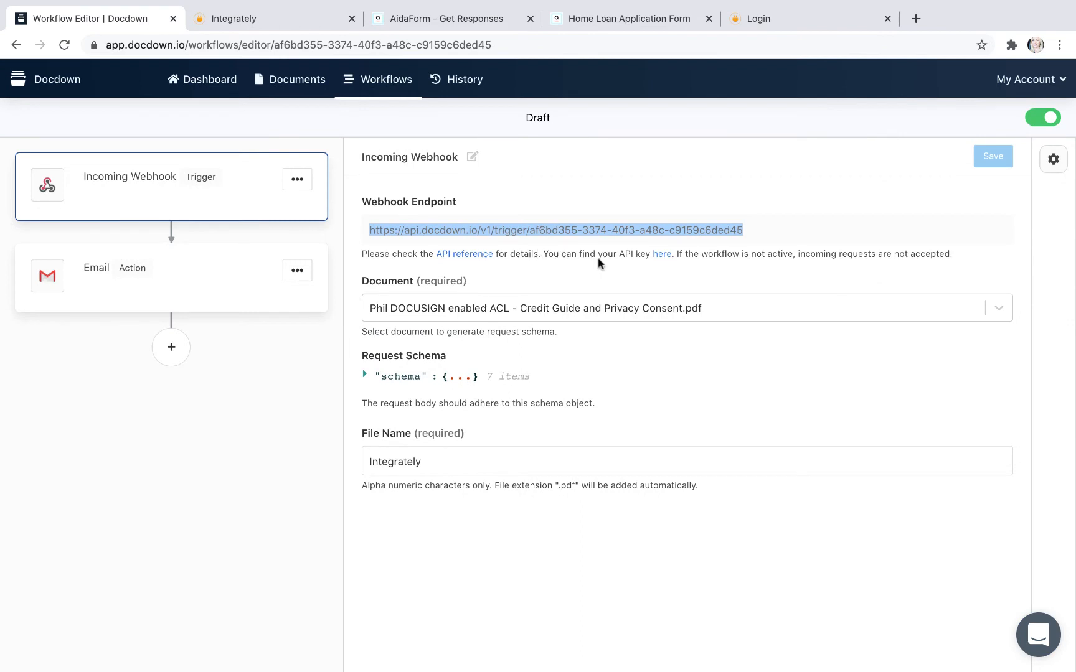
{"action": "left_click", "coordinate": [660, 254]}
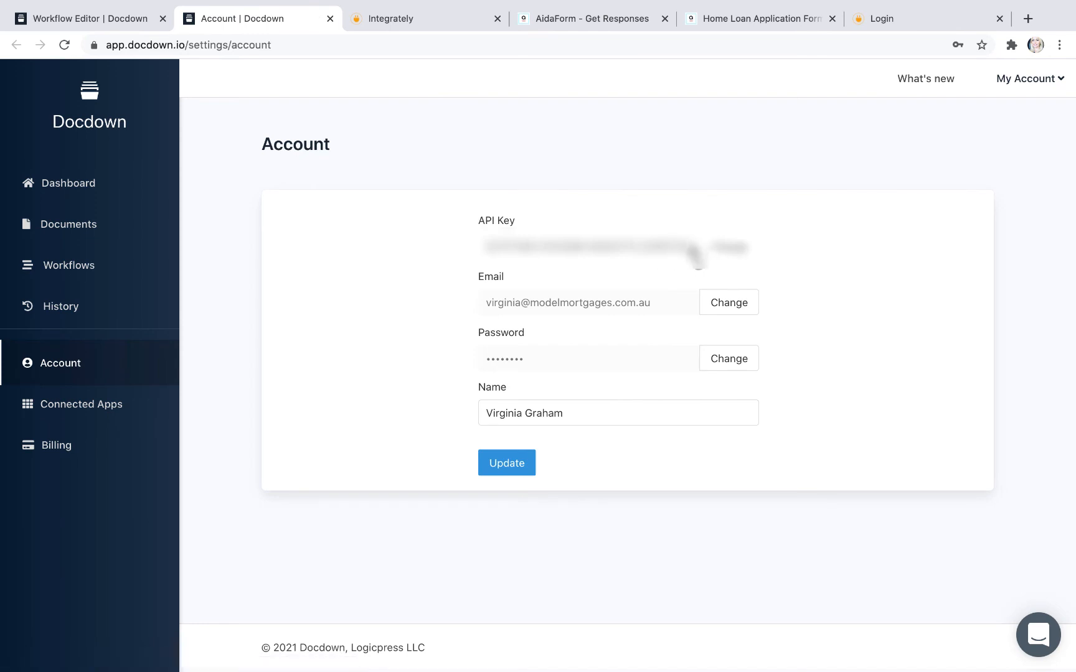
{"action": "left_click_drag", "start_coordinate": [690, 248], "coordinate": [482, 252]}
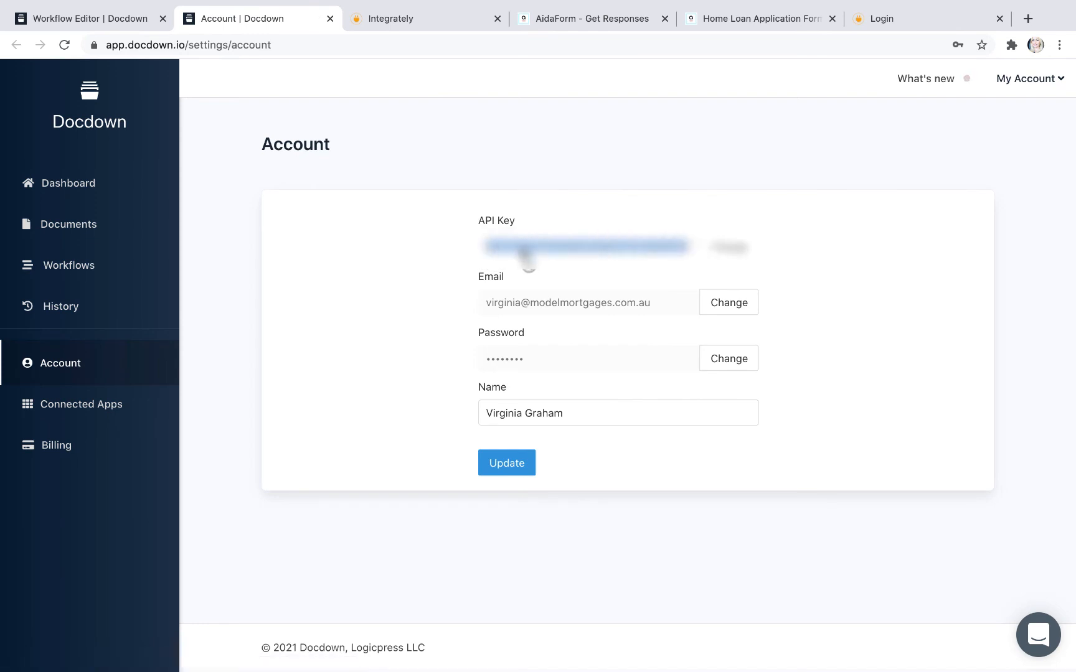
Step: Check the existing automation's Authorization format, and set the new POST action's Authorization header to bearer followed by the copied API key
{"action": "left_click", "coordinate": [888, 26]}
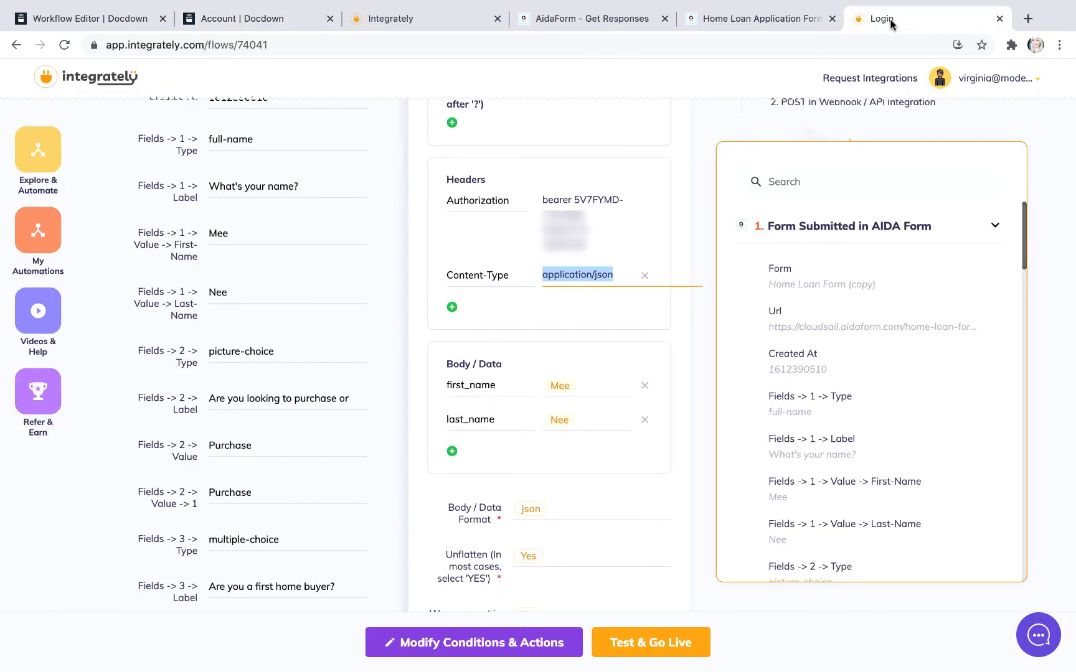
{"action": "left_click", "coordinate": [152, 24]}
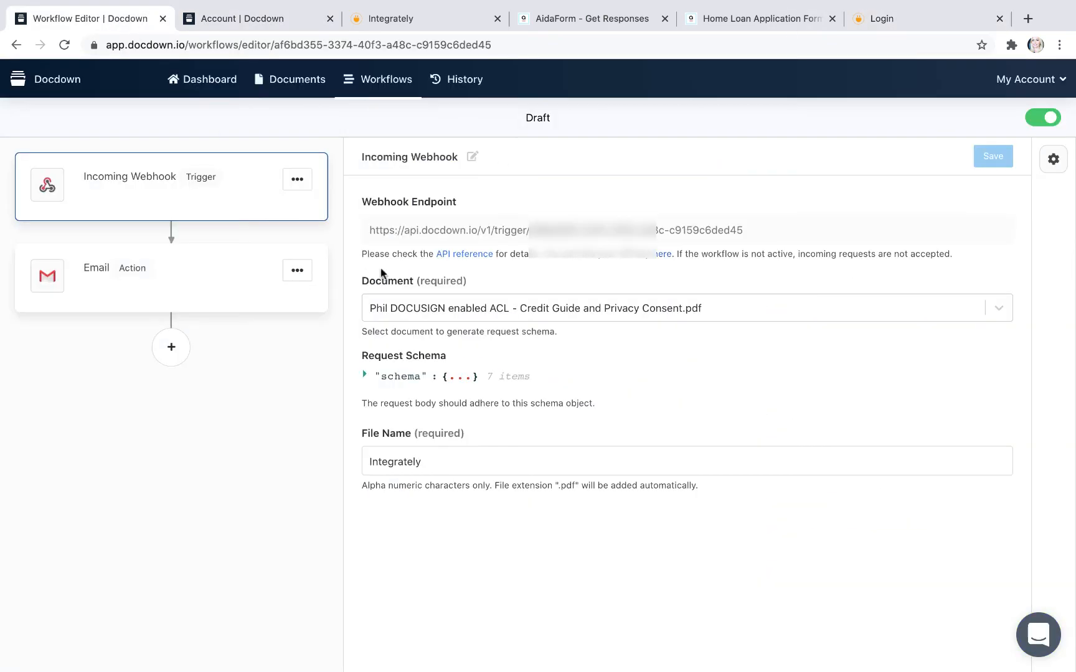
{"action": "left_click", "coordinate": [411, 23]}
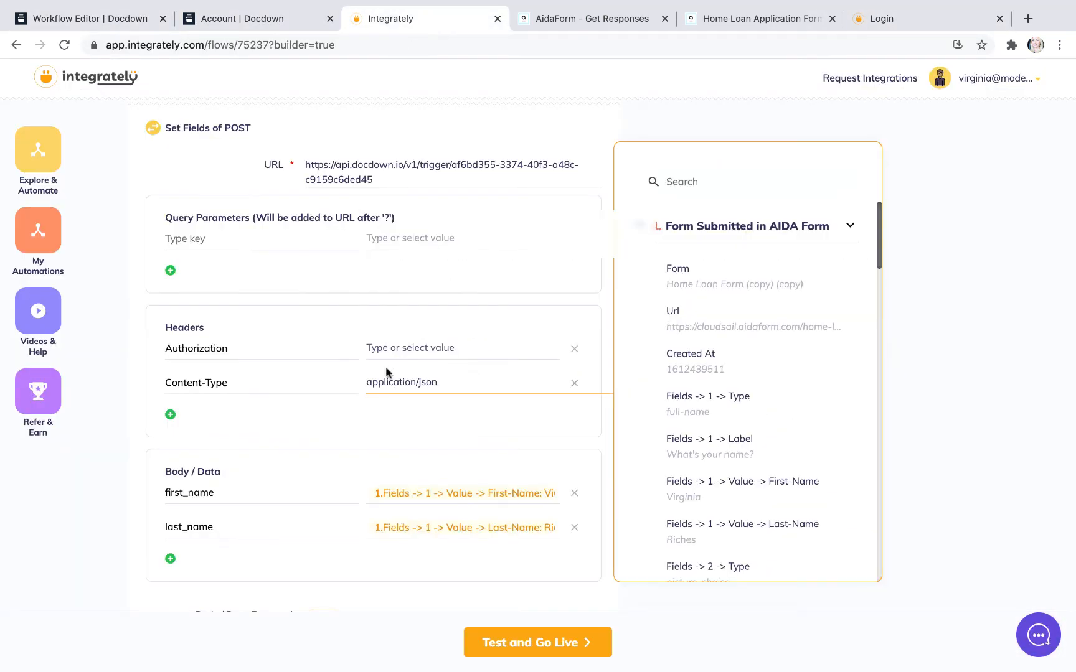
{"action": "left_click", "coordinate": [922, 19]}
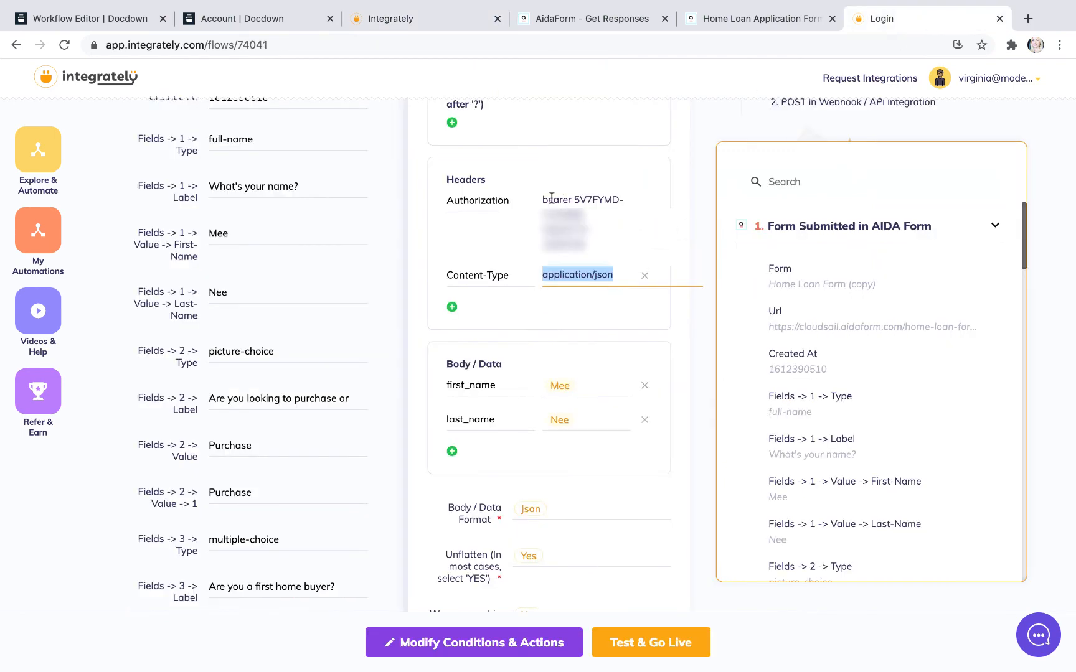
{"action": "left_click", "coordinate": [280, 17]}
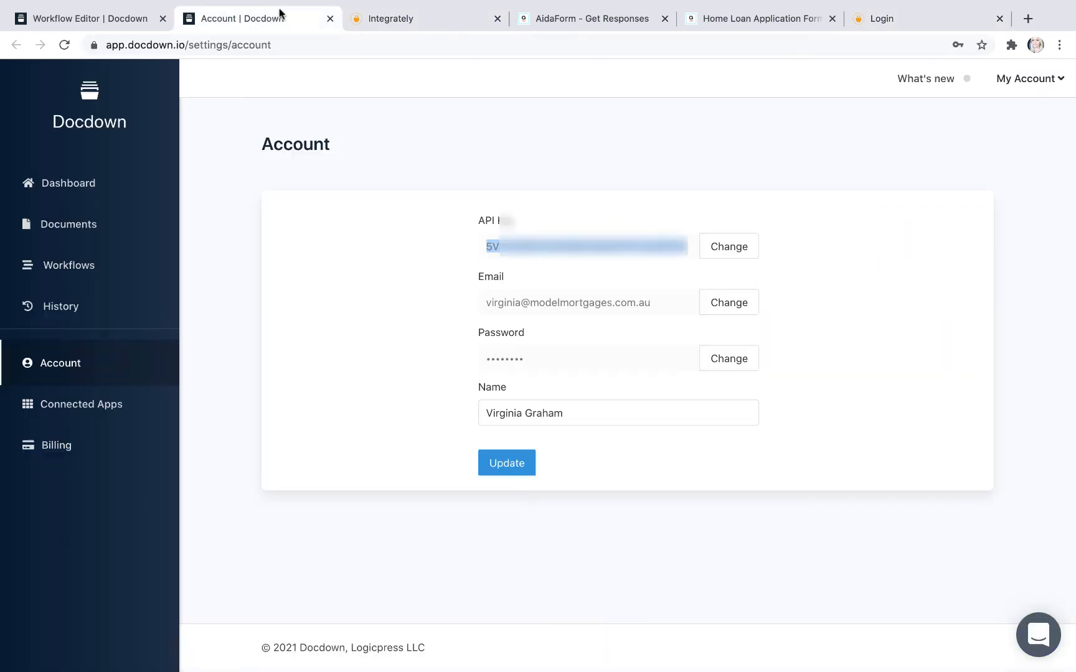
{"action": "left_click", "coordinate": [409, 19]}
{"action": "type", "text": "b"}
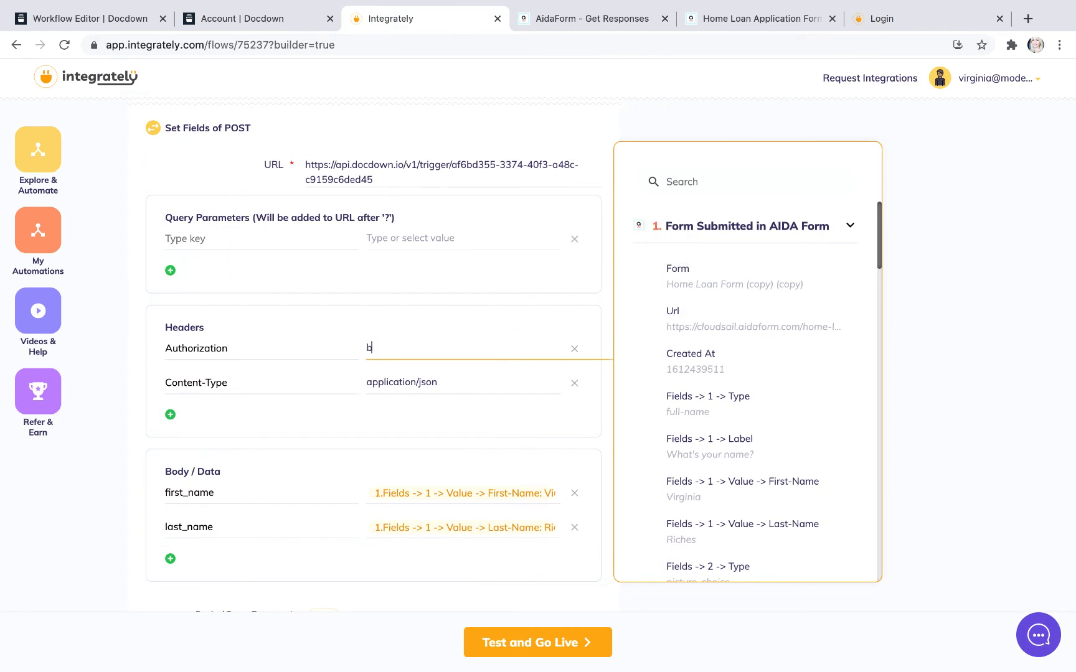
{"action": "type", "text": "ear"}
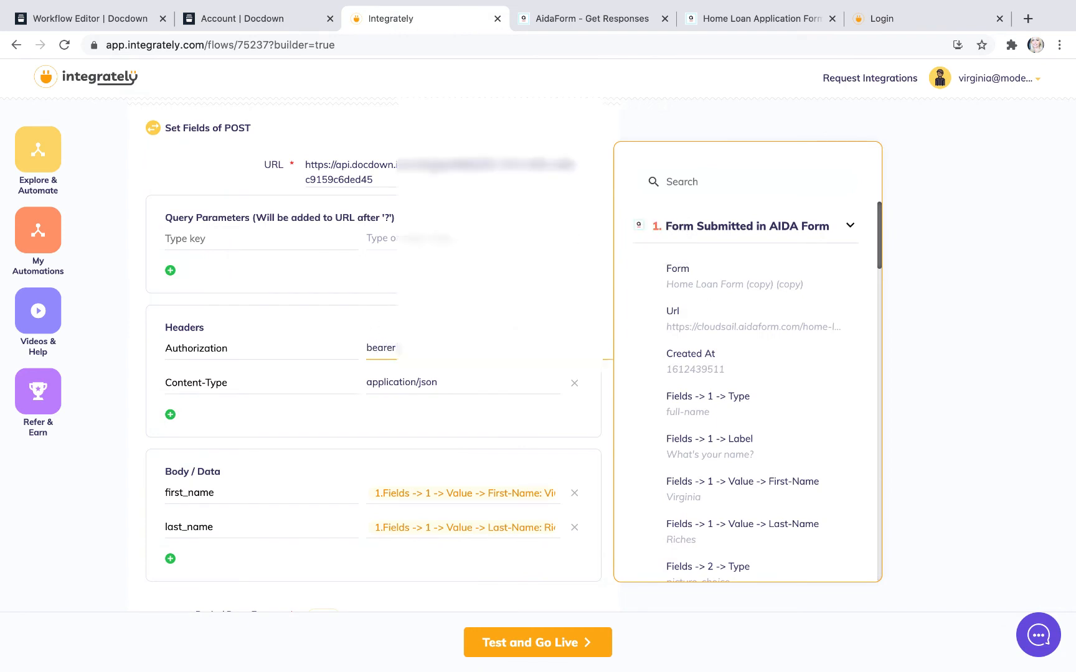
{"action": "type", "text": "er"}
{"action": "key", "text": "super+v"}
{"action": "left_click", "coordinate": [446, 440]}
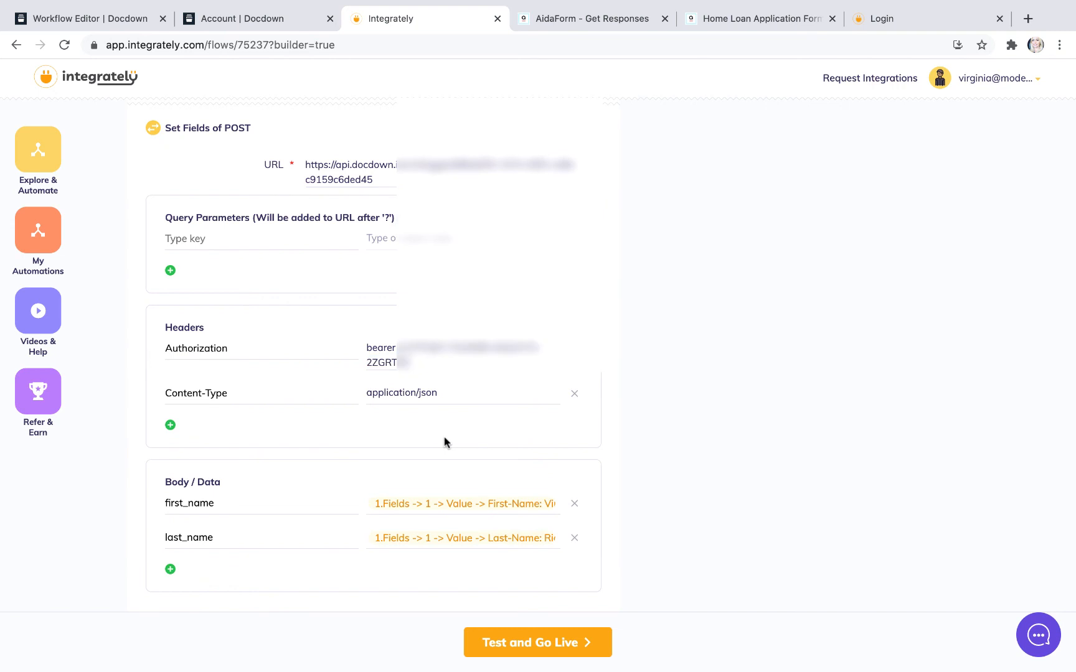
Step: Set Unflatten to Yes and Wrap request in array to No, and test the POST action
{"action": "scroll", "coordinate": [445, 442], "scroll_direction": "down", "scroll_amount": 5}
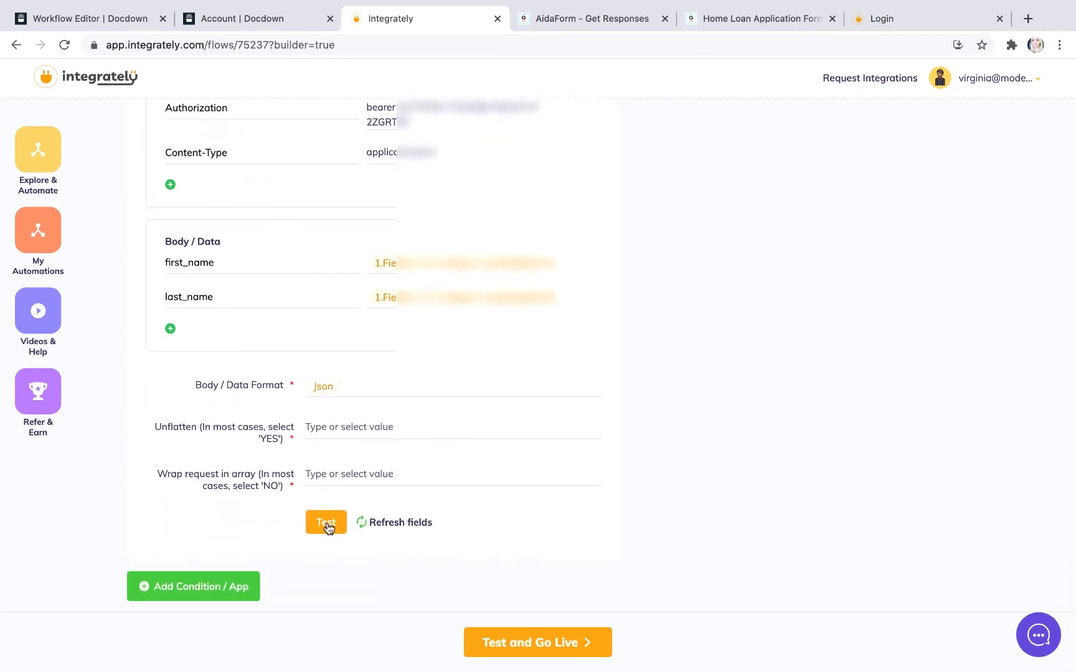
{"action": "left_click", "coordinate": [326, 524]}
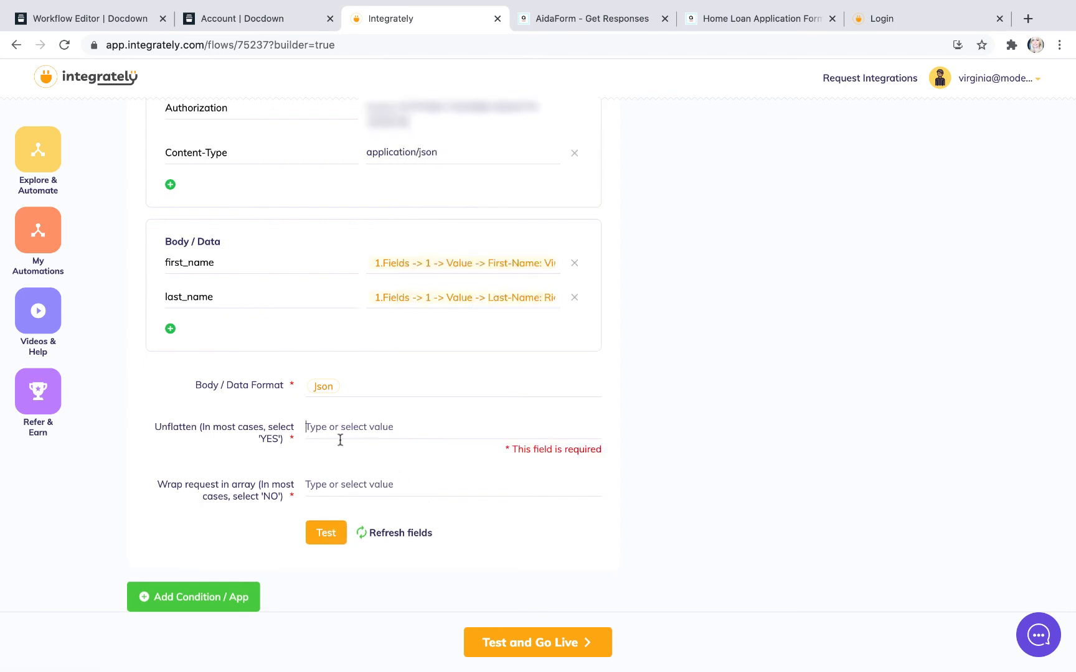
{"action": "left_click", "coordinate": [313, 430]}
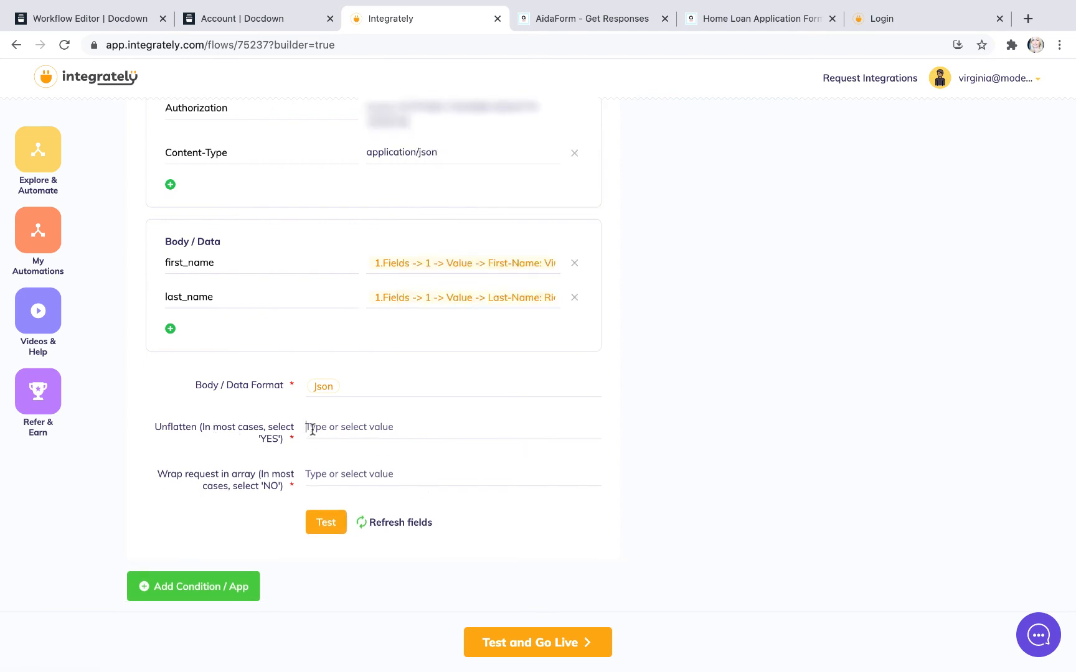
{"action": "left_click", "coordinate": [325, 424]}
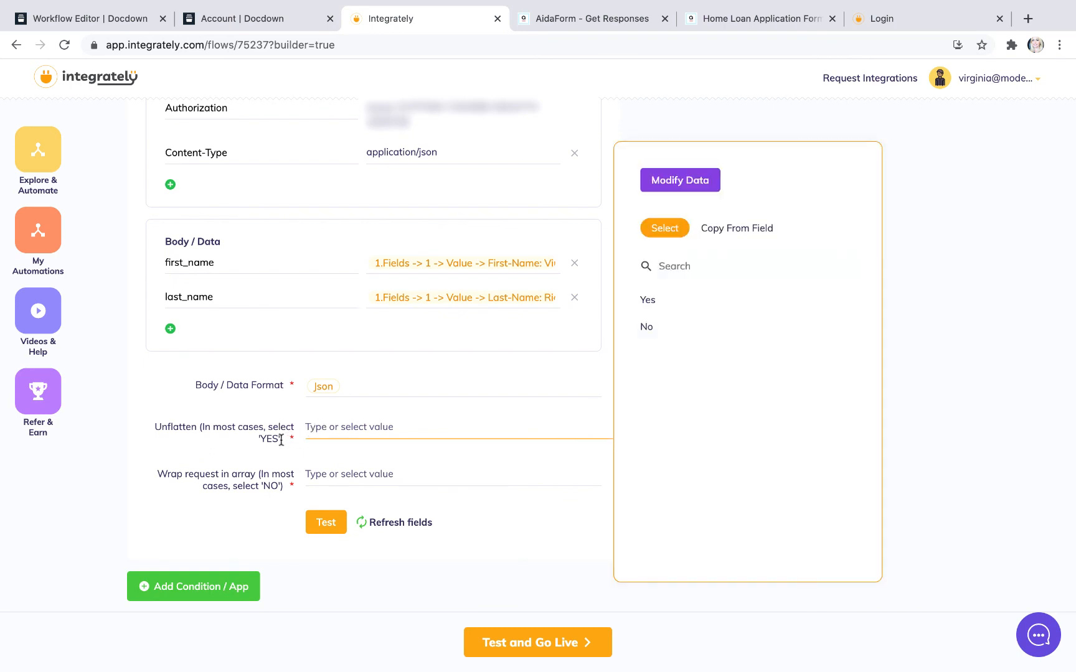
{"action": "left_click", "coordinate": [651, 301]}
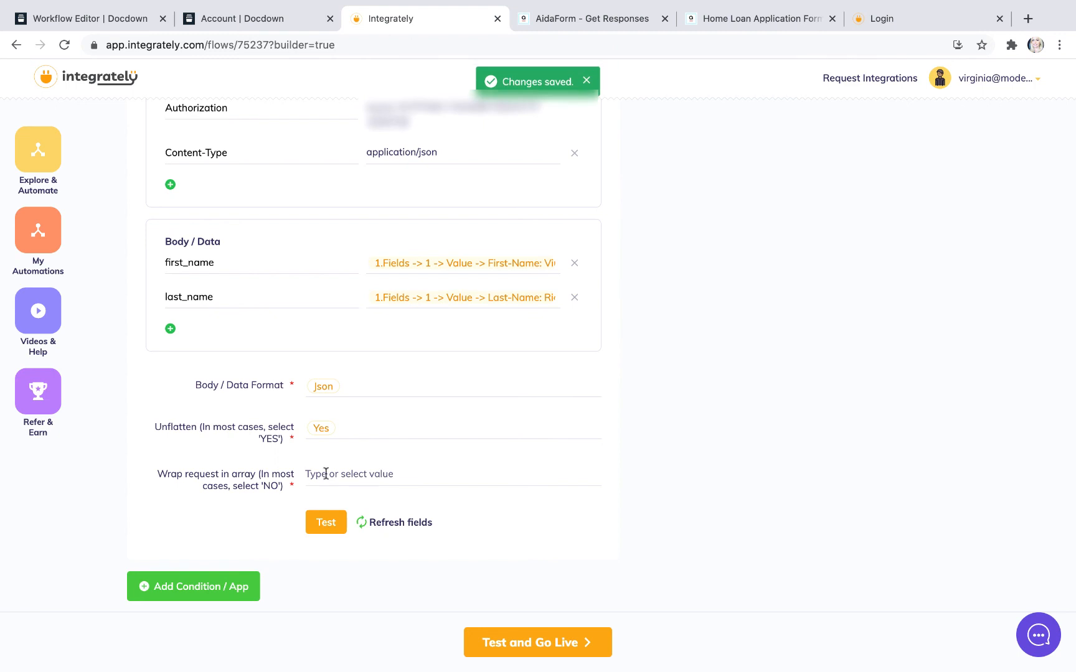
{"action": "left_click", "coordinate": [310, 476]}
{"action": "left_click", "coordinate": [310, 475]}
{"action": "left_click", "coordinate": [651, 329]}
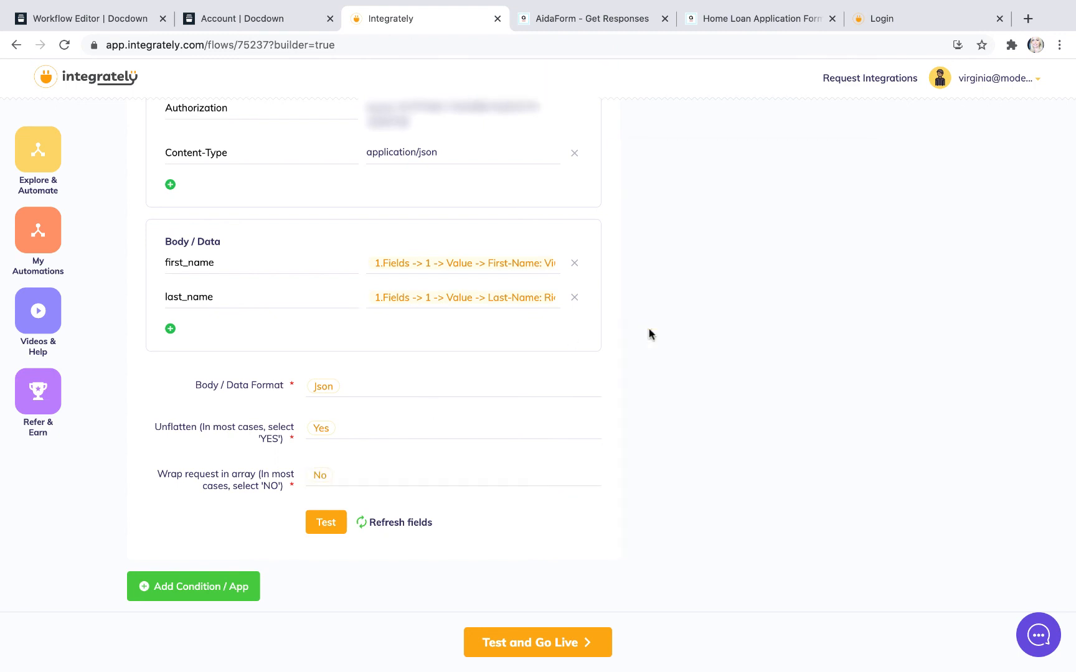
{"action": "left_click", "coordinate": [328, 527]}
Step: Review the Body / Data mappings of the POST action and the form submission fields available for last_name
{"action": "scroll", "coordinate": [513, 403], "scroll_direction": "up", "scroll_amount": 2}
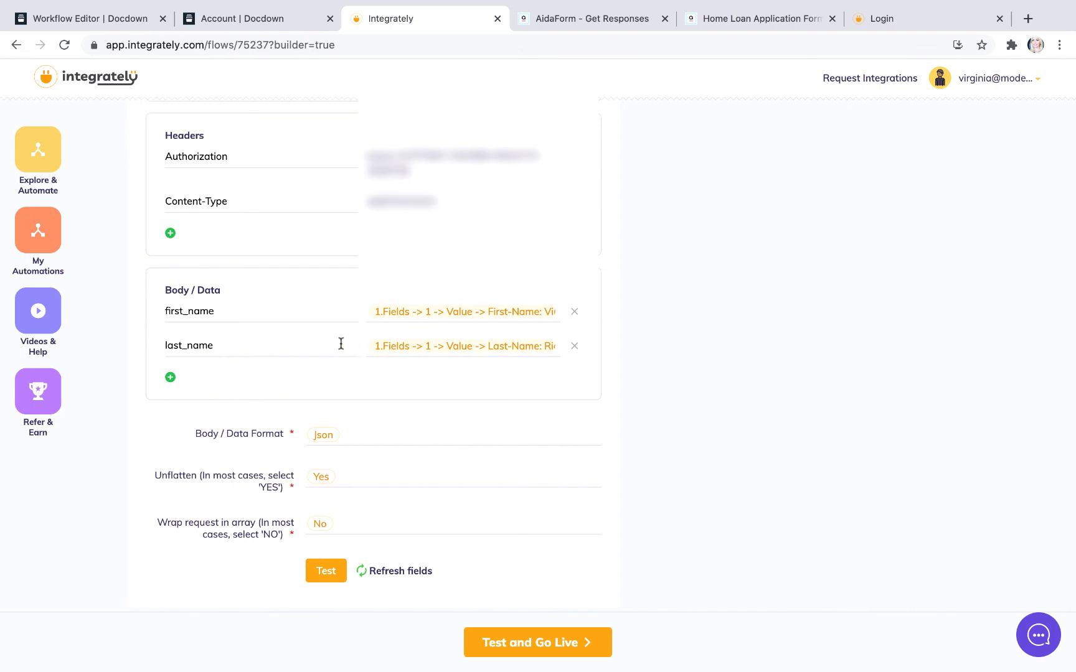
{"action": "scroll", "coordinate": [342, 344], "scroll_direction": "up", "scroll_amount": 2}
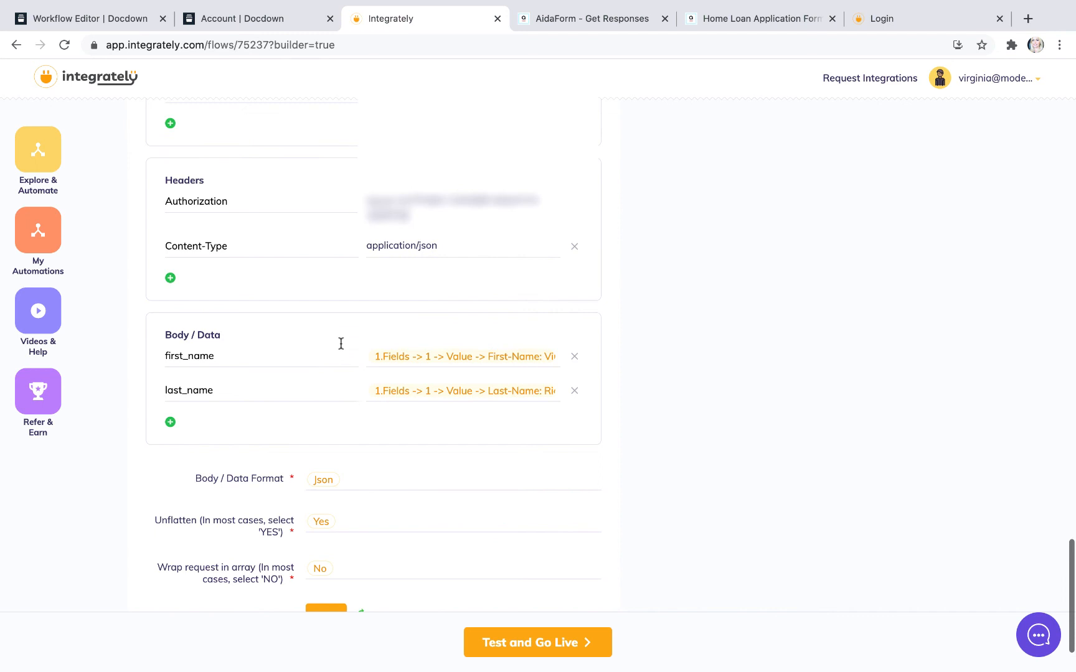
{"action": "left_click", "coordinate": [492, 396]}
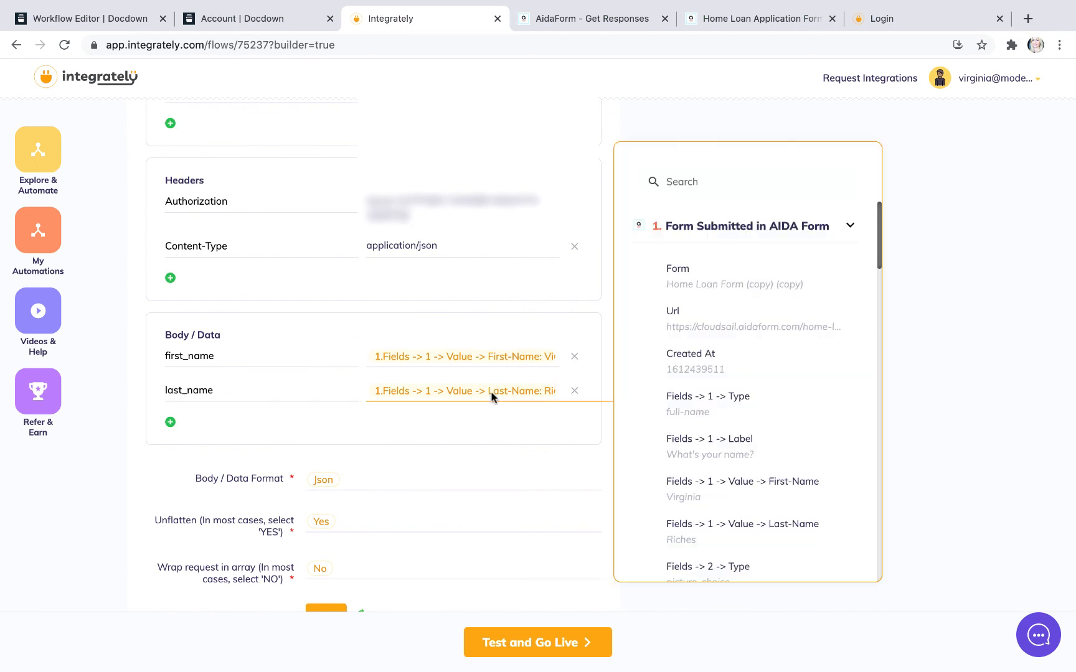
{"action": "scroll", "coordinate": [702, 423], "scroll_direction": "down", "scroll_amount": 2}
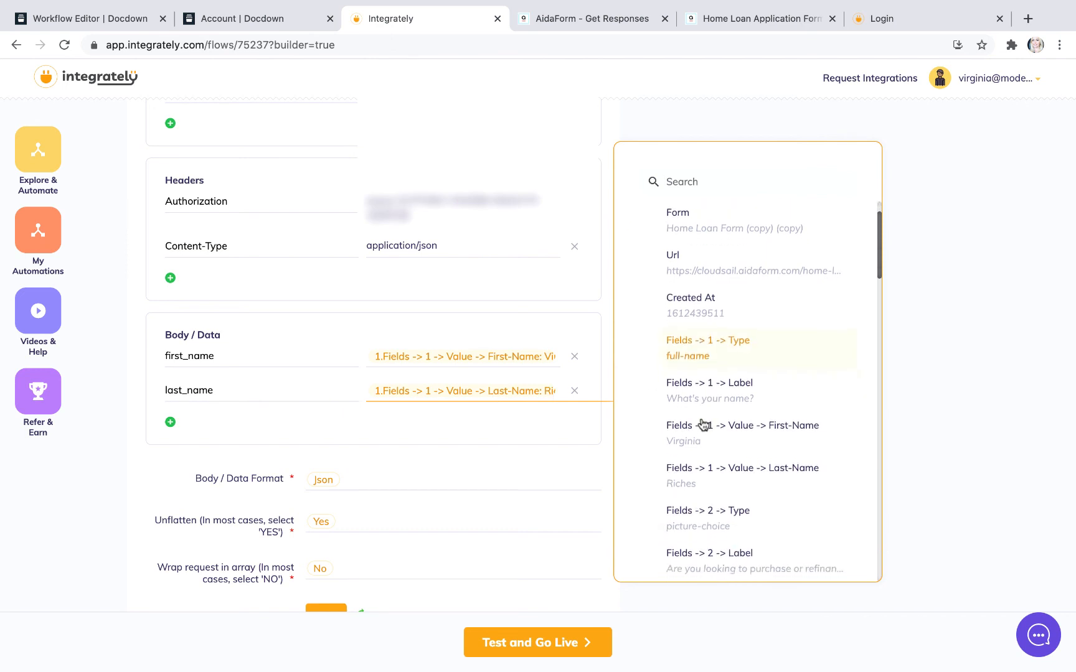
{"action": "scroll", "coordinate": [702, 426], "scroll_direction": "down", "scroll_amount": 2}
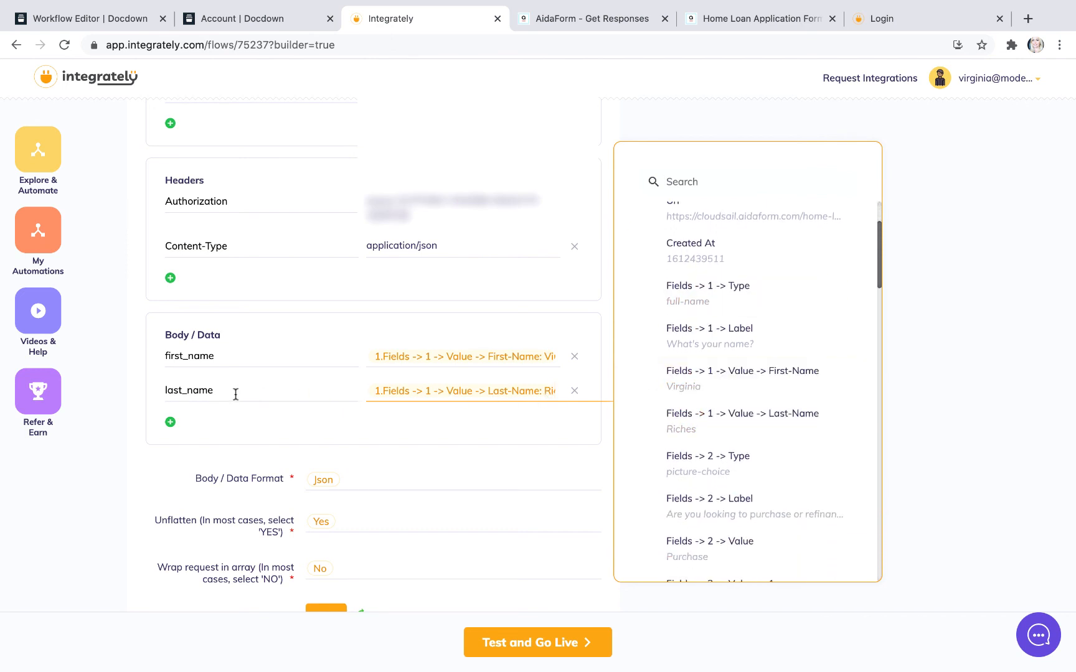
Step: Open the DOCUSIGN enabled ACL - Credit Guide and Privacy Consent document in Docdown's document editor and go to page 8
{"action": "left_click", "coordinate": [188, 19]}
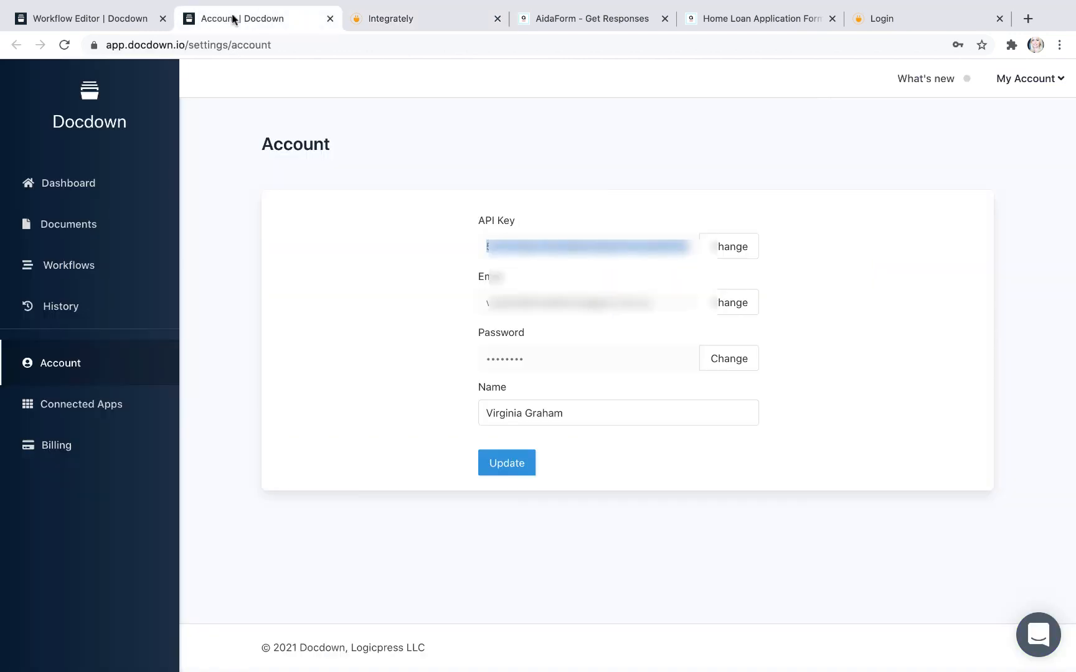
{"action": "left_click", "coordinate": [101, 19]}
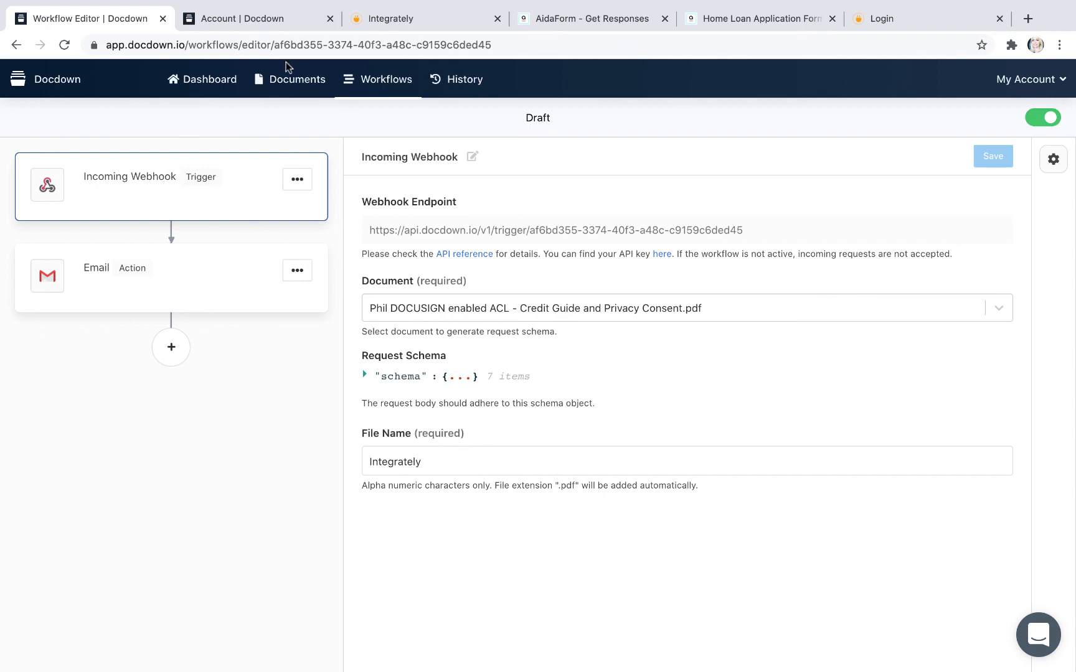
{"action": "left_click", "coordinate": [294, 81]}
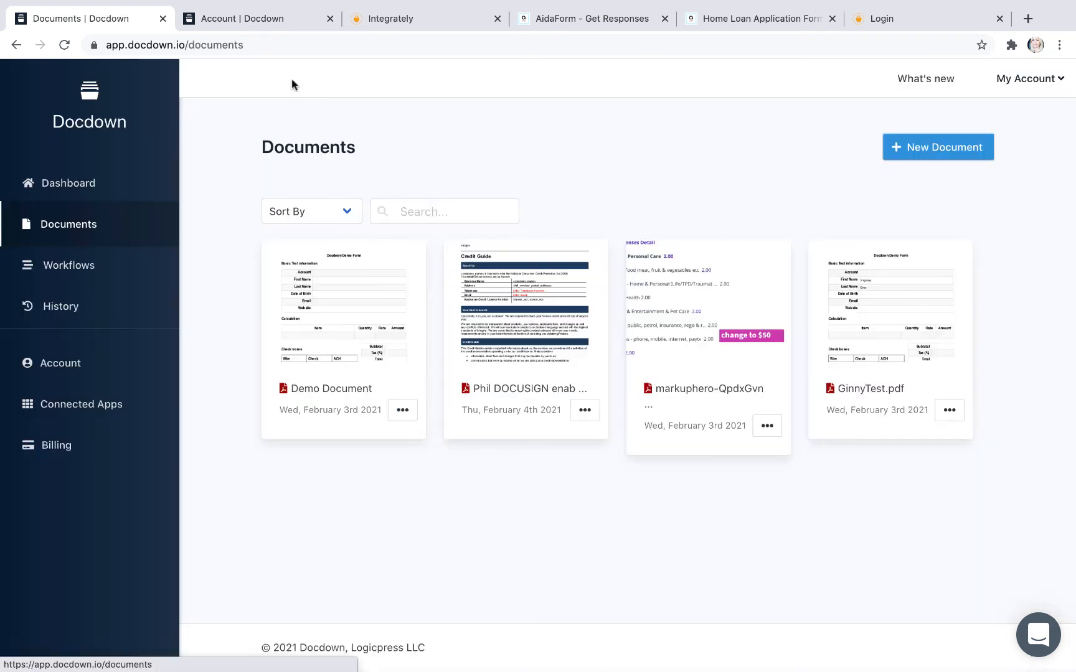
{"action": "left_click", "coordinate": [532, 333]}
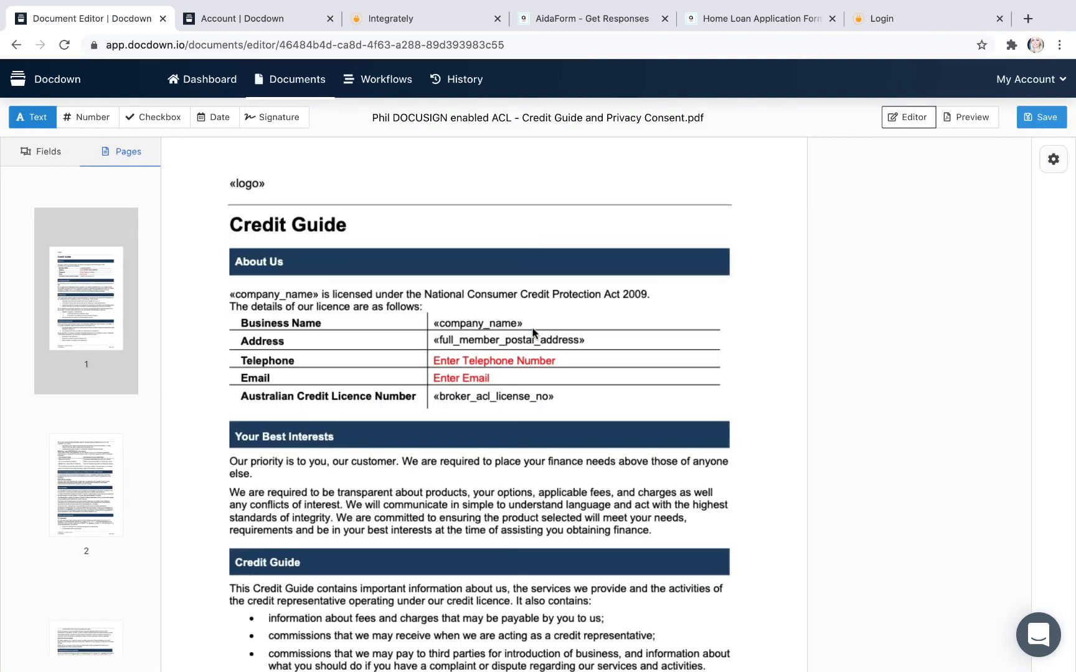
{"action": "scroll", "coordinate": [342, 461], "scroll_direction": "down", "scroll_amount": 5}
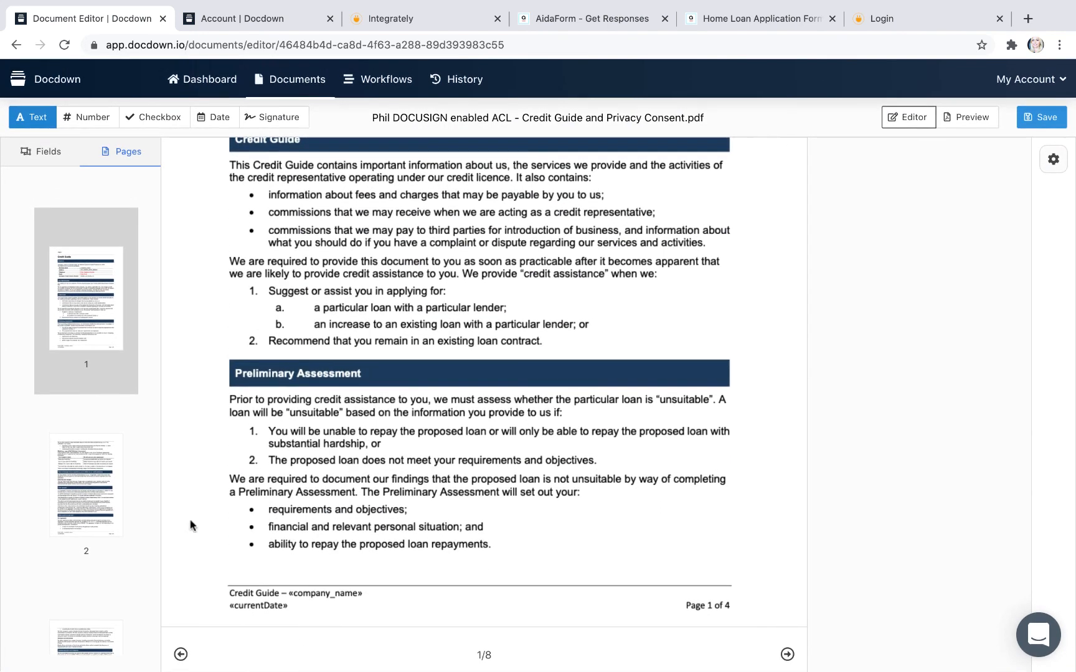
{"action": "scroll", "coordinate": [132, 555], "scroll_direction": "down", "scroll_amount": 15}
{"action": "left_click", "coordinate": [80, 511]}
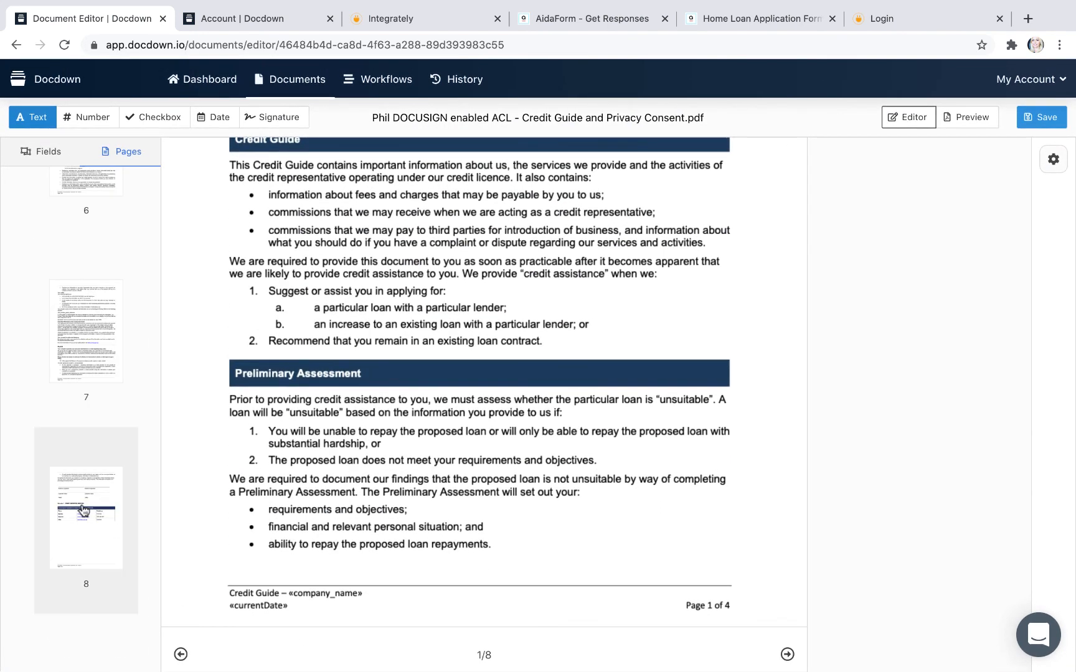
Step: Check the fields on page 8 of the Docdown document, then return to Integrately and remove last_name from the POST action's Body / Data
{"action": "scroll", "coordinate": [405, 319], "scroll_direction": "up", "scroll_amount": 7}
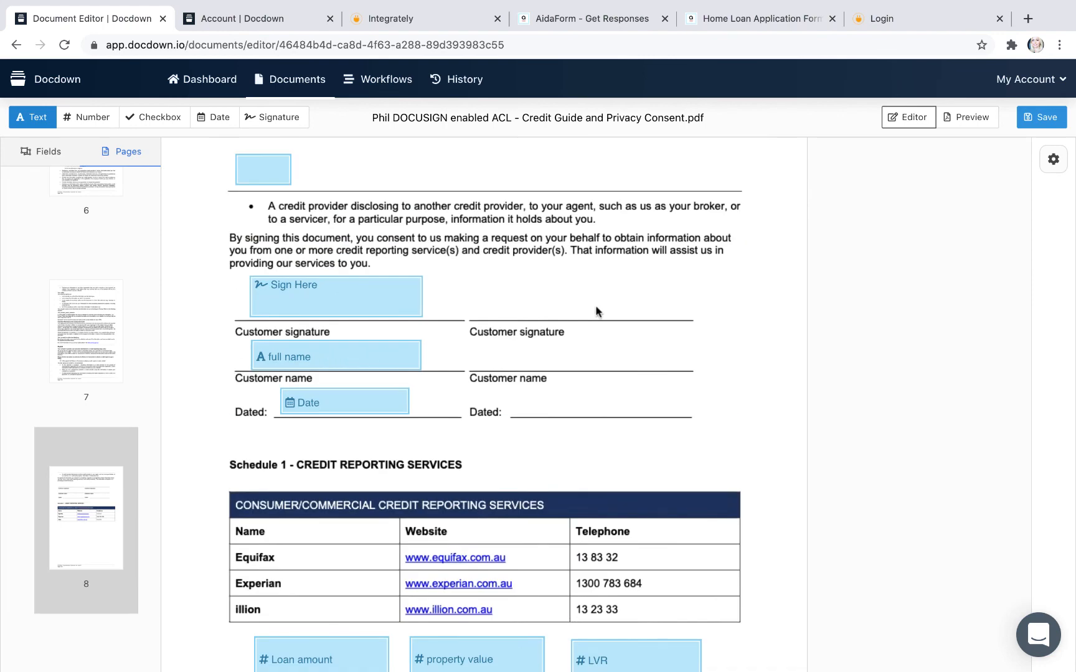
{"action": "left_click", "coordinate": [745, 22]}
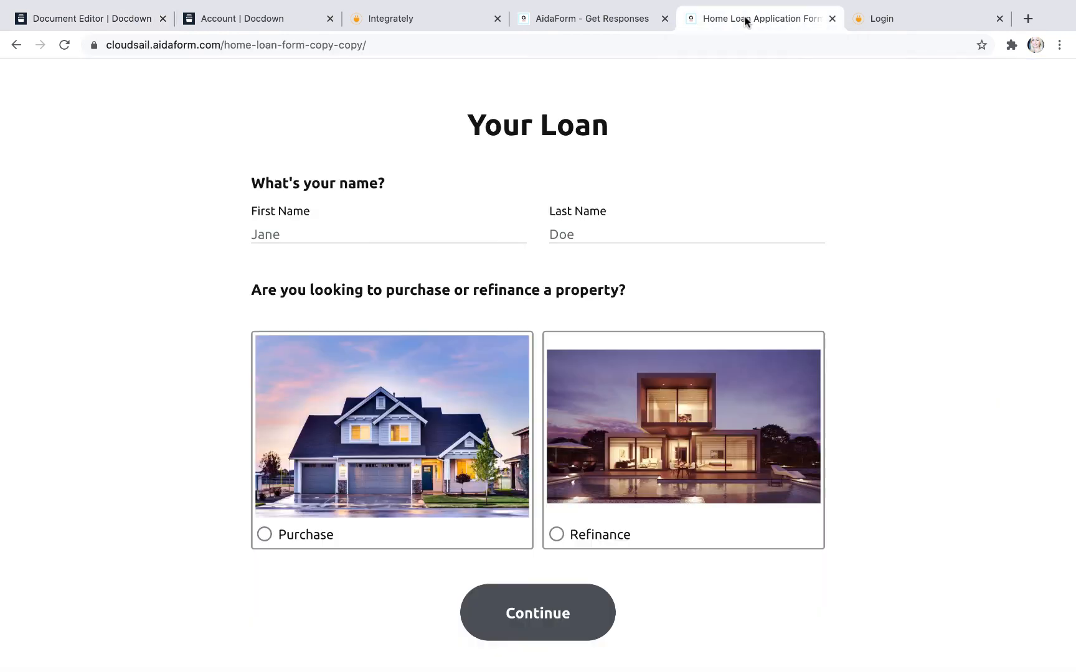
{"action": "left_click", "coordinate": [585, 18]}
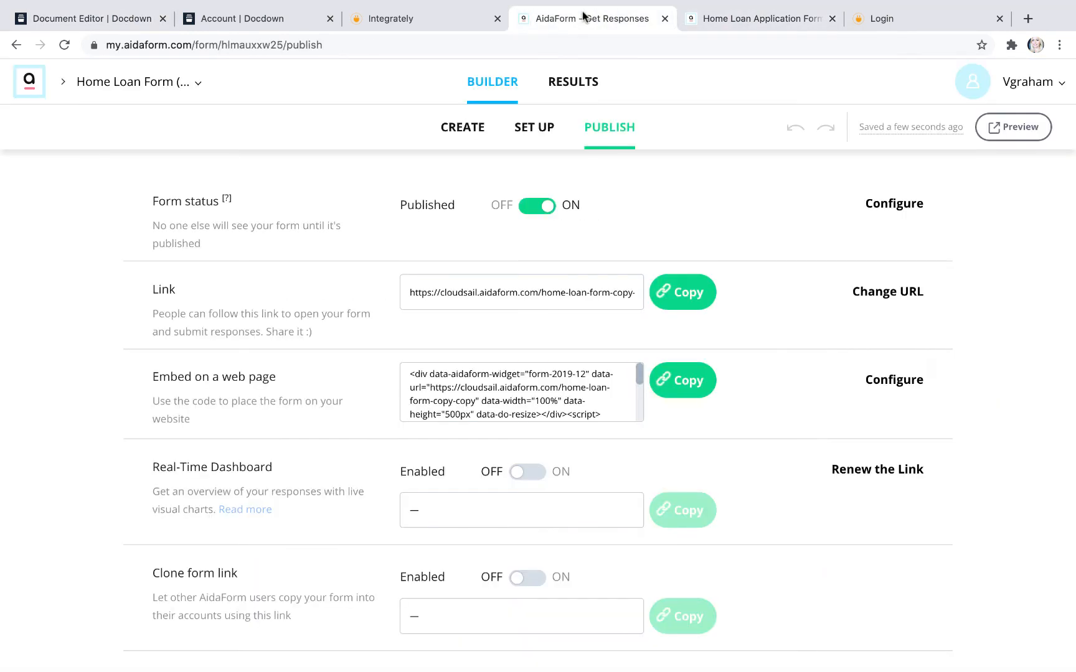
{"action": "left_click", "coordinate": [422, 20]}
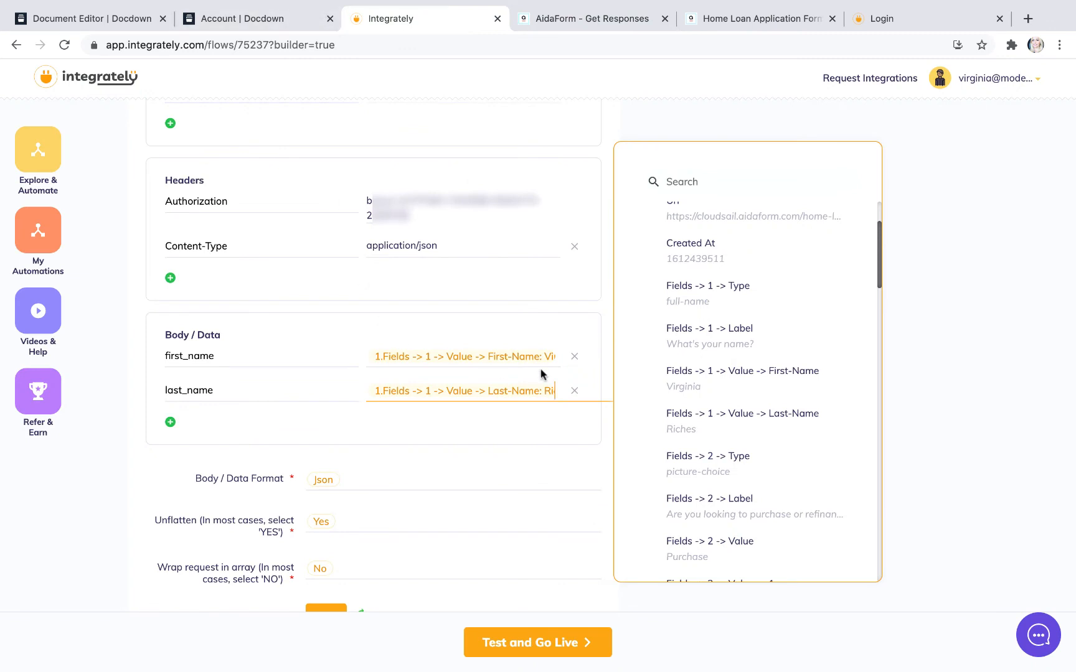
{"action": "left_click", "coordinate": [573, 391]}
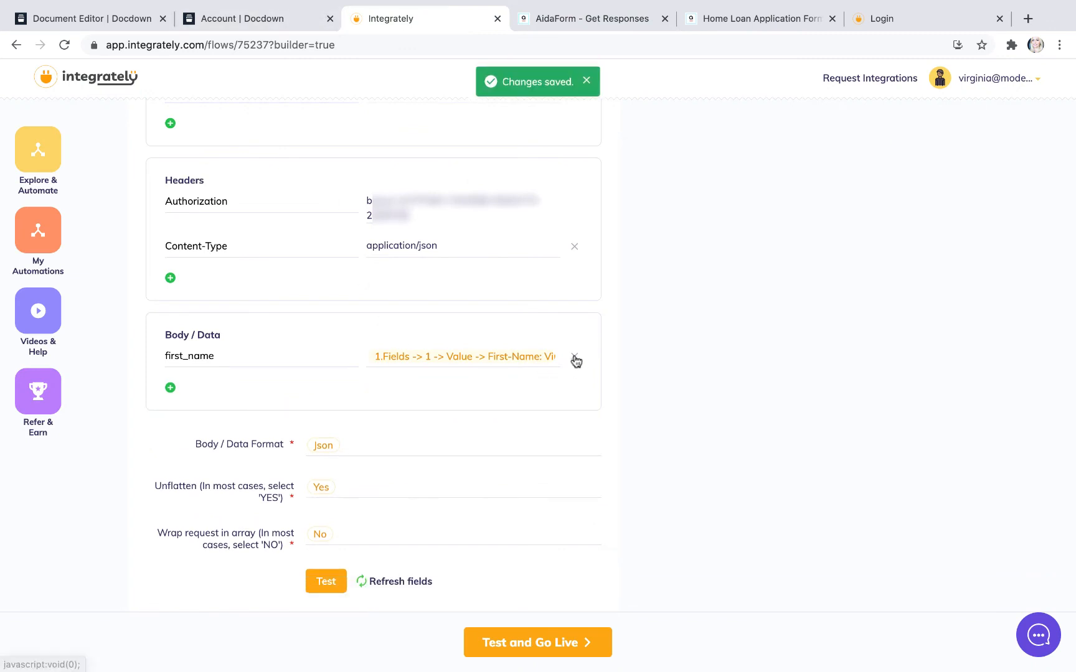
Step: Rename the first_name key in Body / Data as full_name and add the form's Fields -> 1 -> Value -> Last-Name after First-Name in its value
{"action": "left_click_drag", "start_coordinate": [180, 354], "coordinate": [168, 354]}
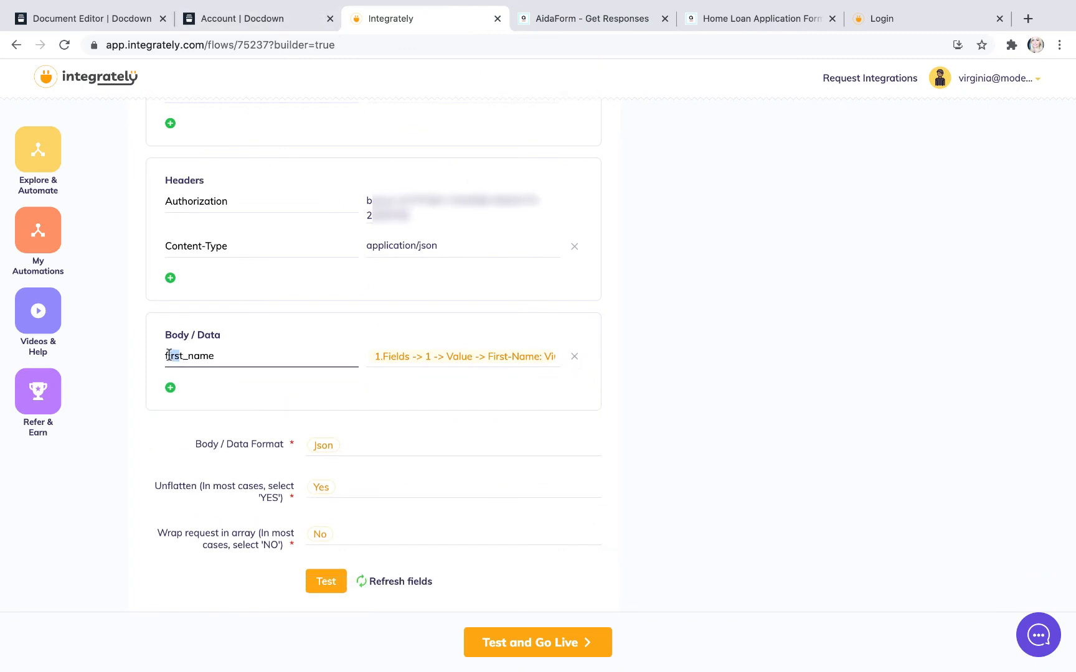
{"action": "type", "text": "ull"}
{"action": "key", "text": "Delete"}
{"action": "left_click", "coordinate": [558, 356]}
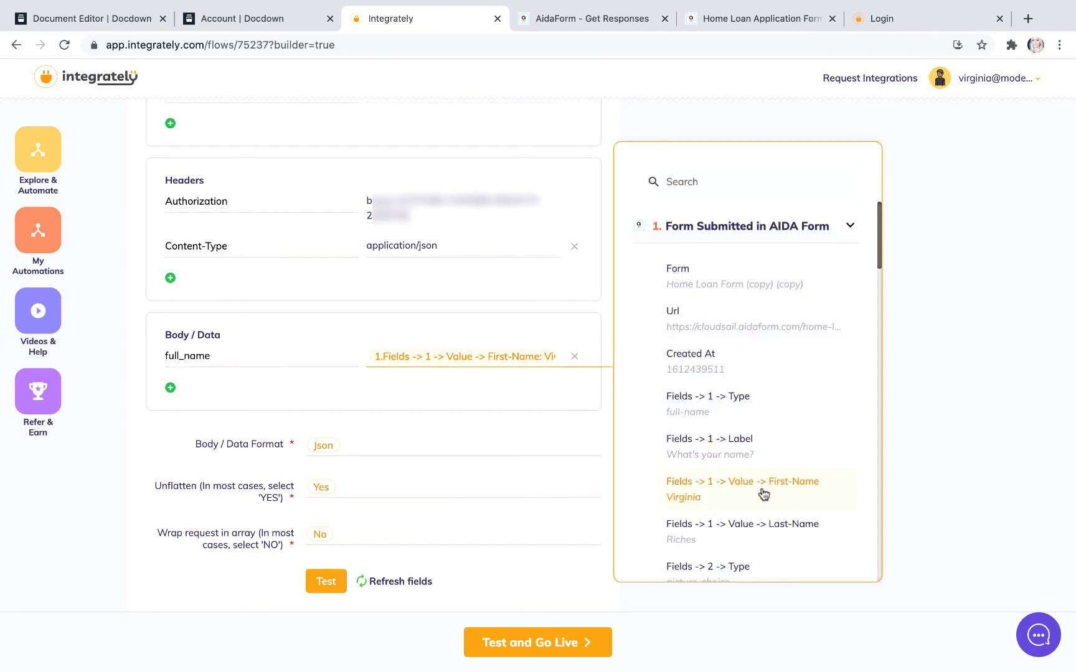
{"action": "left_click", "coordinate": [774, 526]}
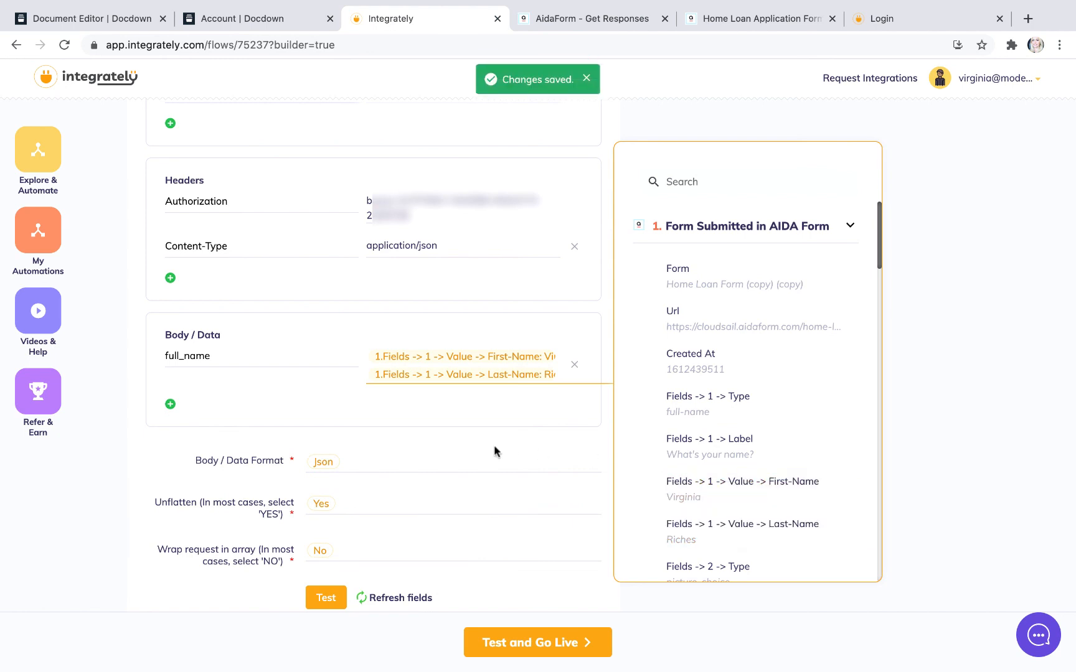
Step: Test the POST action with the full_name mapping, and test the whole automation and take it live
{"action": "scroll", "coordinate": [471, 457], "scroll_direction": "down", "scroll_amount": 1}
{"action": "left_click", "coordinate": [327, 526]}
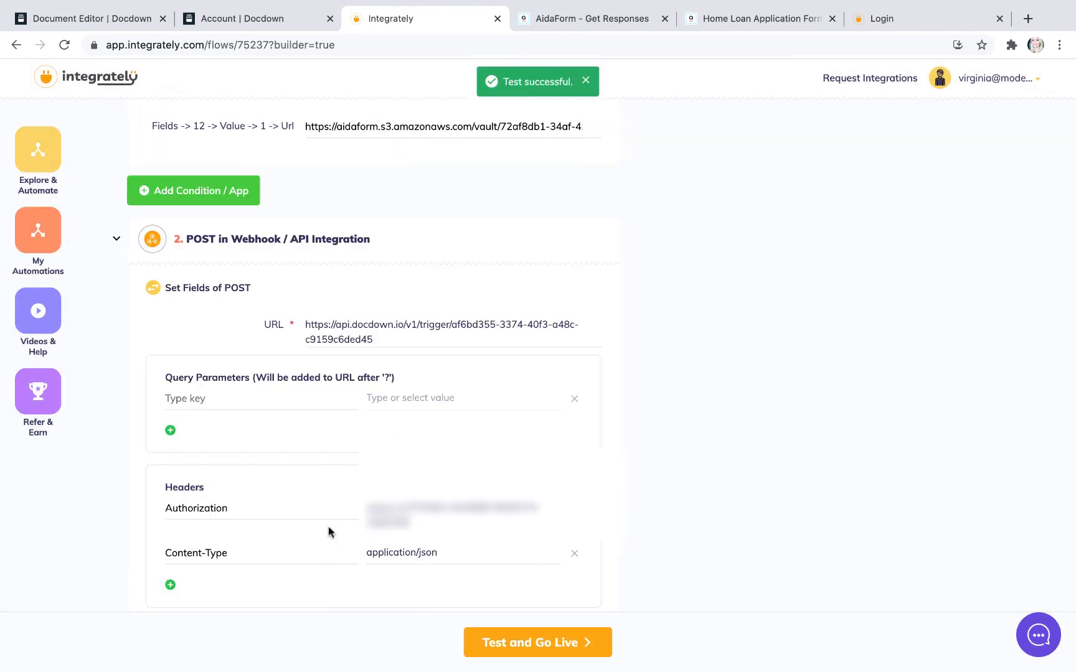
{"action": "scroll", "coordinate": [329, 531], "scroll_direction": "down", "scroll_amount": 6}
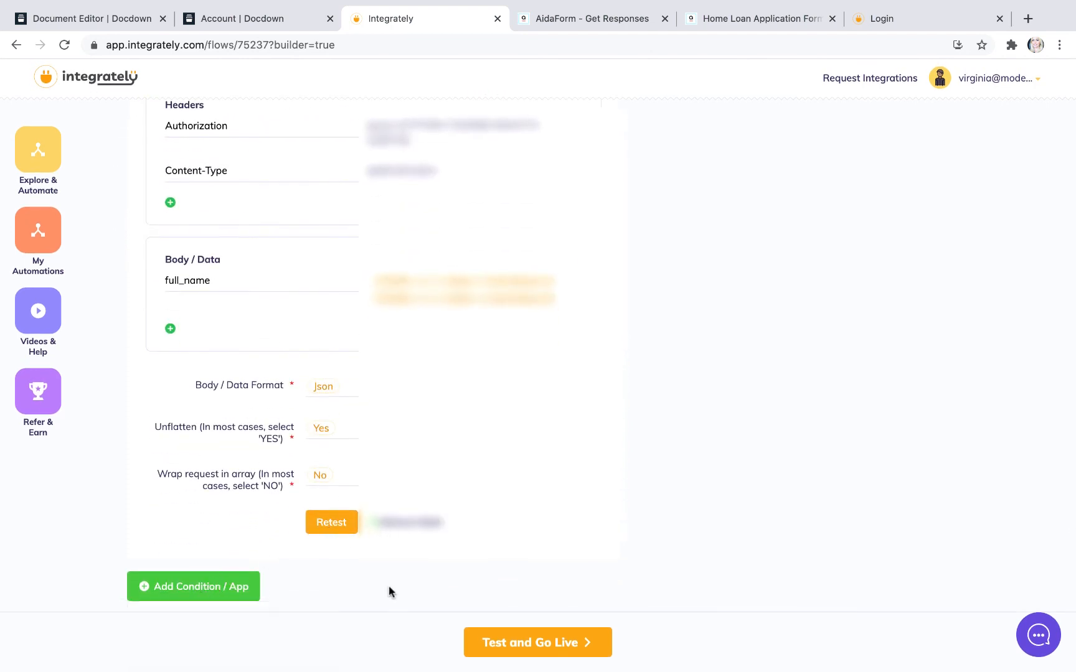
{"action": "left_click", "coordinate": [520, 648]}
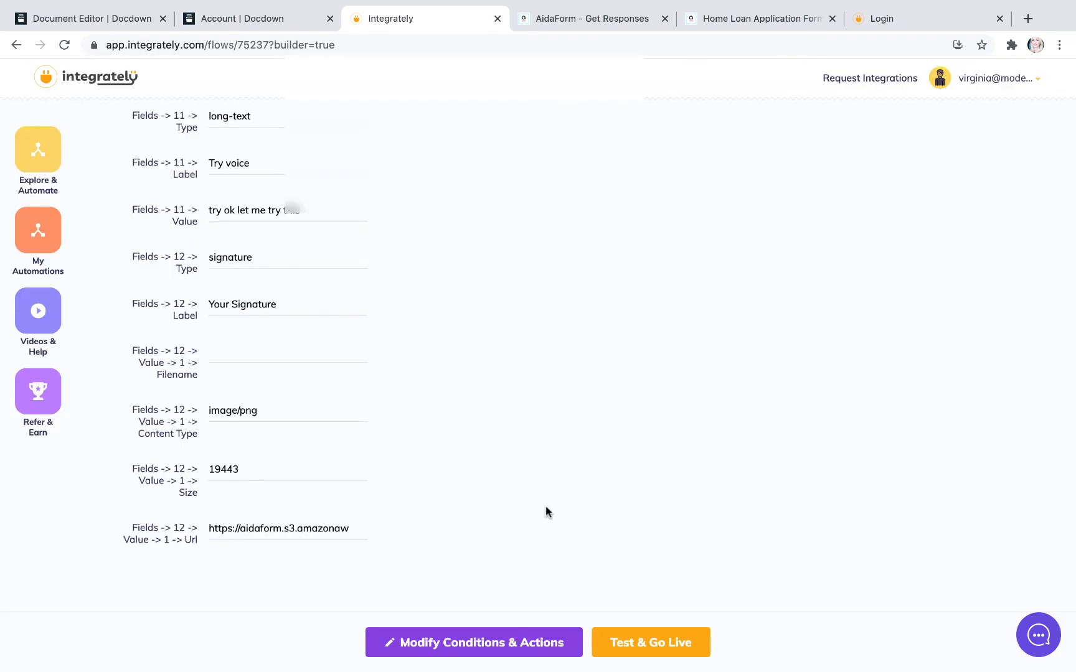
{"action": "left_click", "coordinate": [636, 651]}
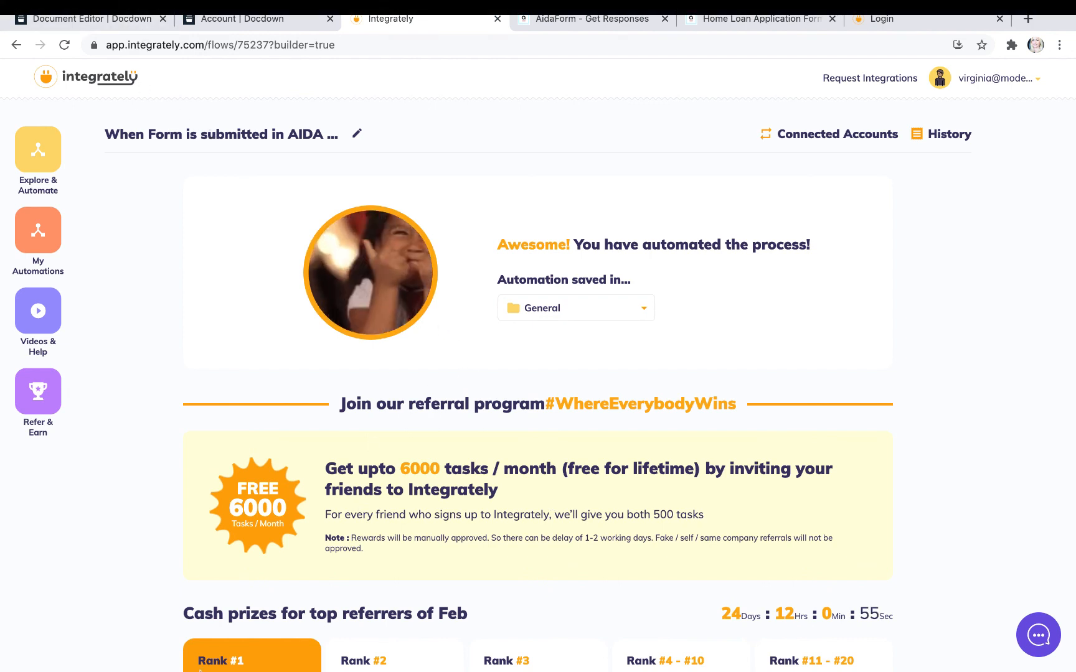
Step: Switch to Mail and open the PDF attached to the newest Docdown notification message
{"action": "mouse_move", "coordinate": [225, 654]}
{"action": "left_click", "coordinate": [101, 649]}
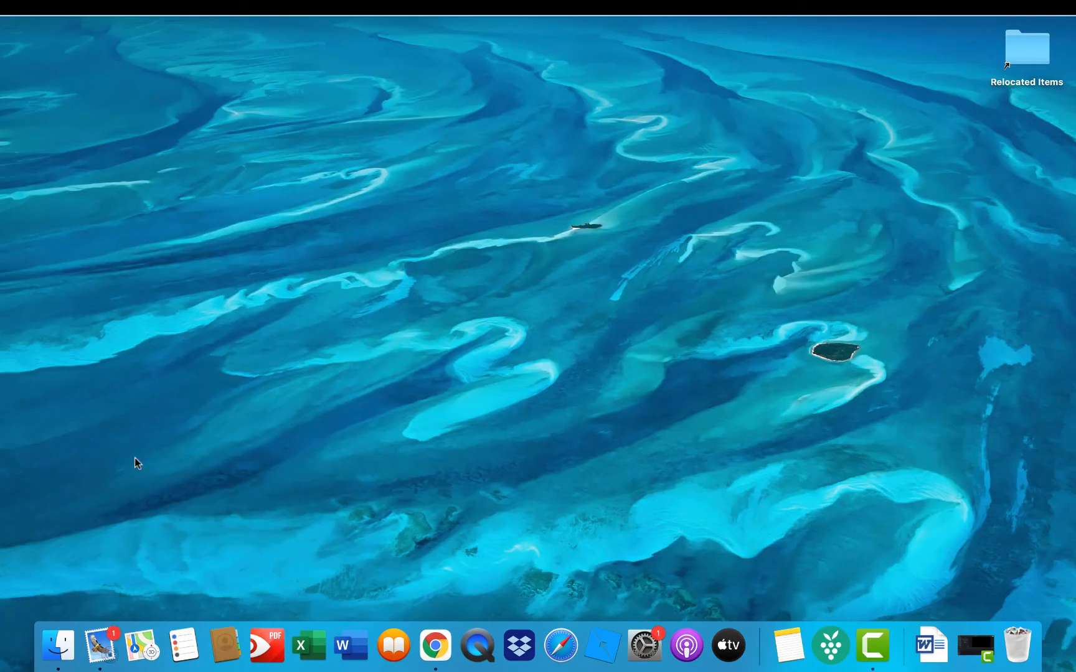
{"action": "left_click", "coordinate": [109, 644]}
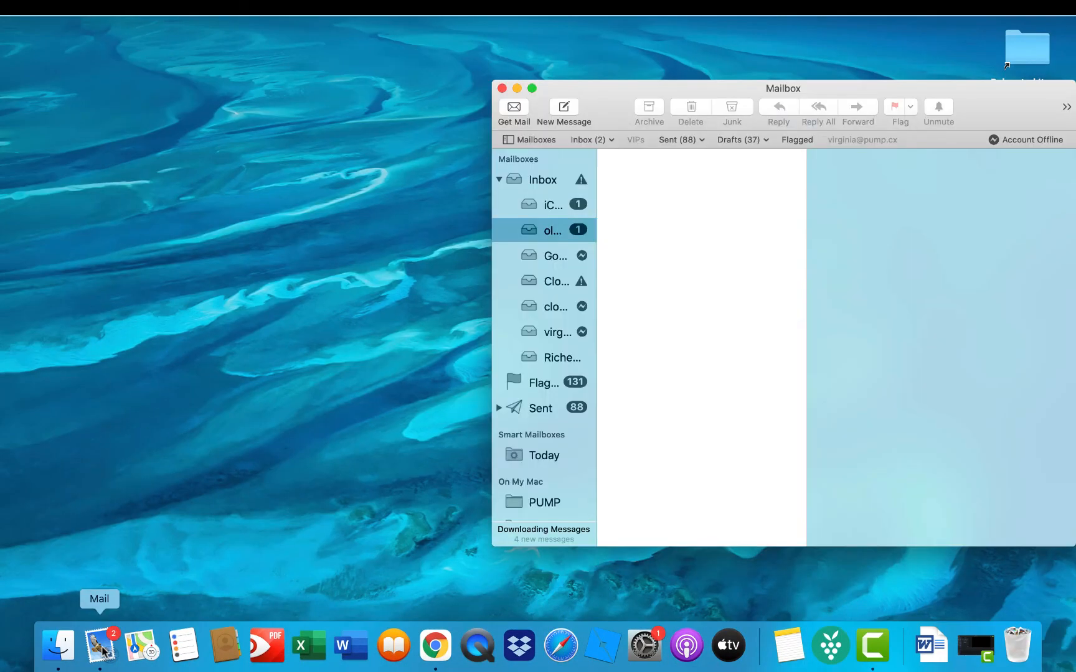
{"action": "left_click", "coordinate": [642, 200]}
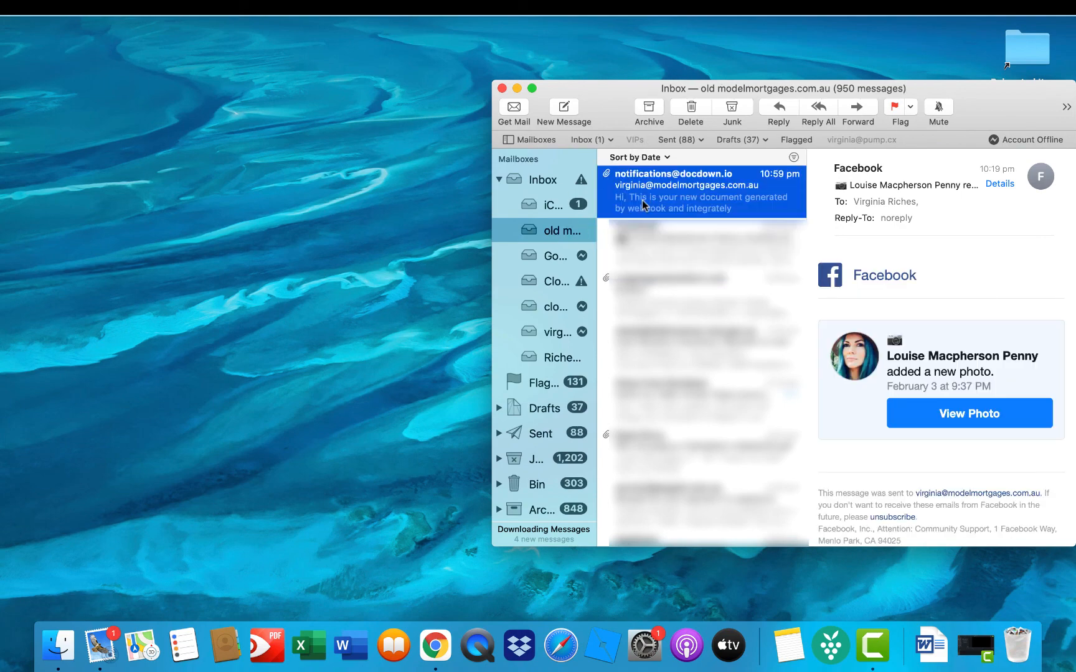
{"action": "double_click", "coordinate": [865, 302]}
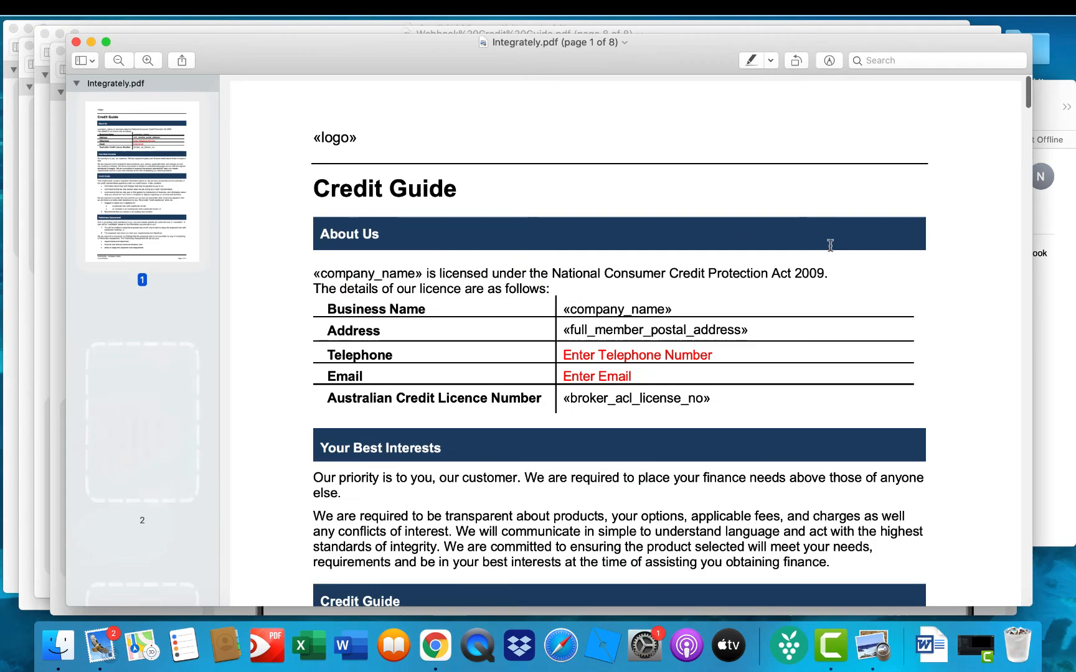
Step: Check the customer name field on page 8 of Integrately.pdf, and return to the Integrately automation in Chrome
{"action": "scroll", "coordinate": [161, 454], "scroll_direction": "down", "scroll_amount": 15}
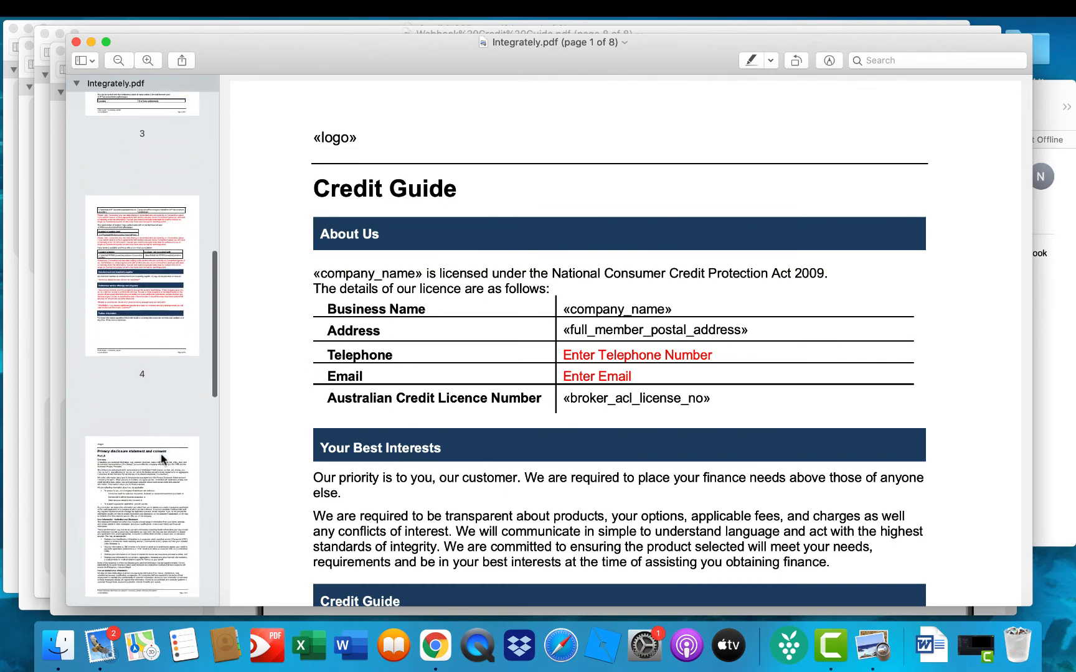
{"action": "left_click", "coordinate": [161, 455]}
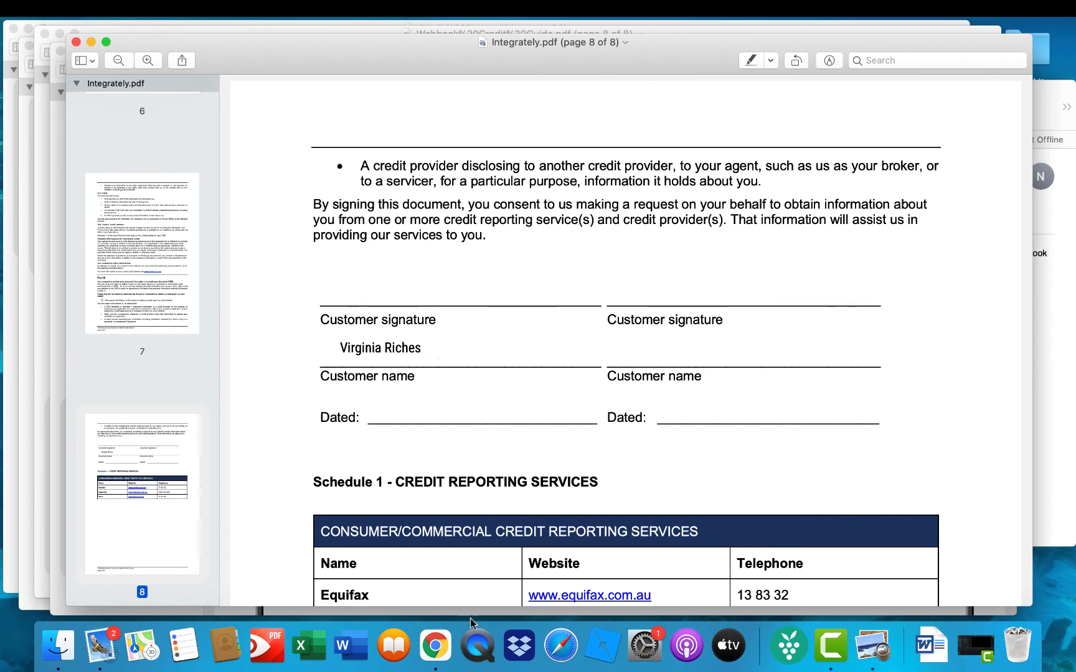
{"action": "left_click", "coordinate": [436, 649]}
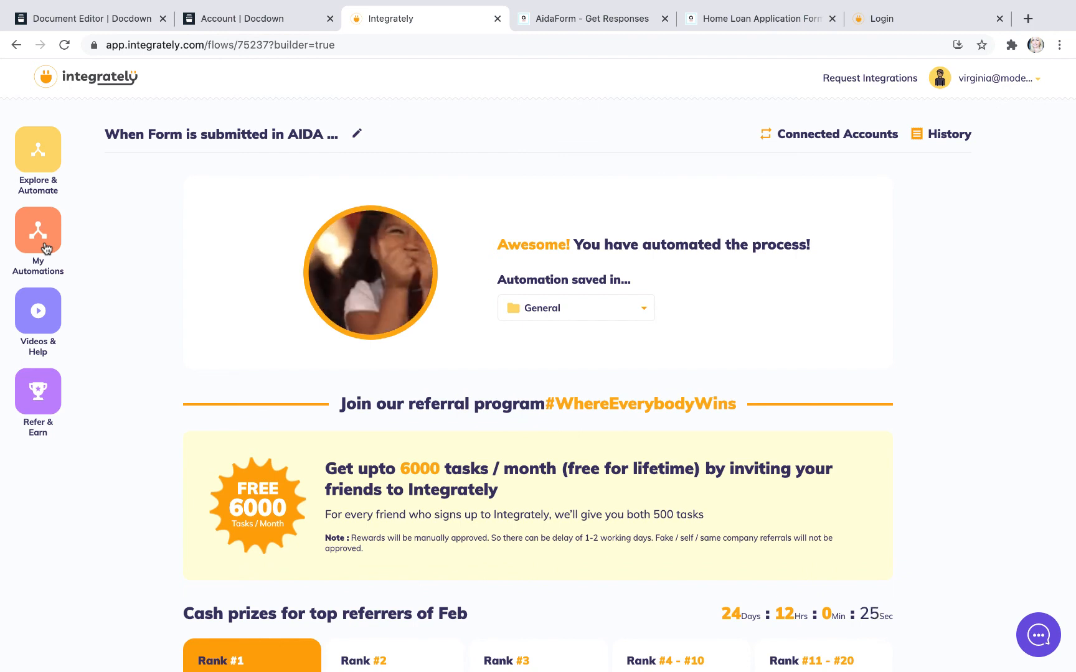
{"action": "mouse_move", "coordinate": [642, 5]}
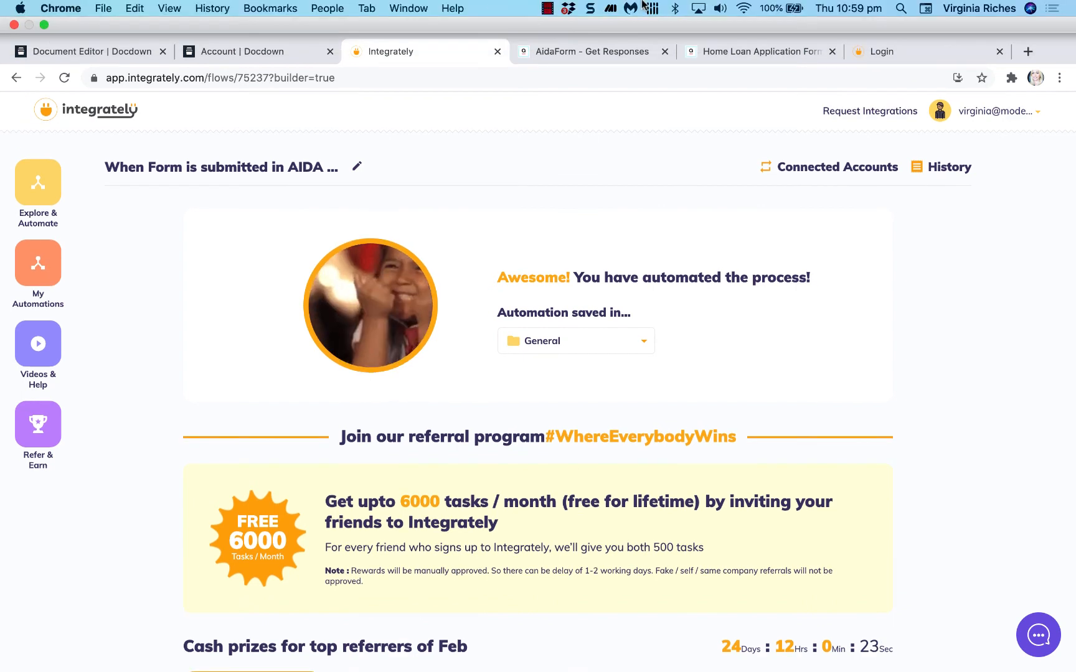